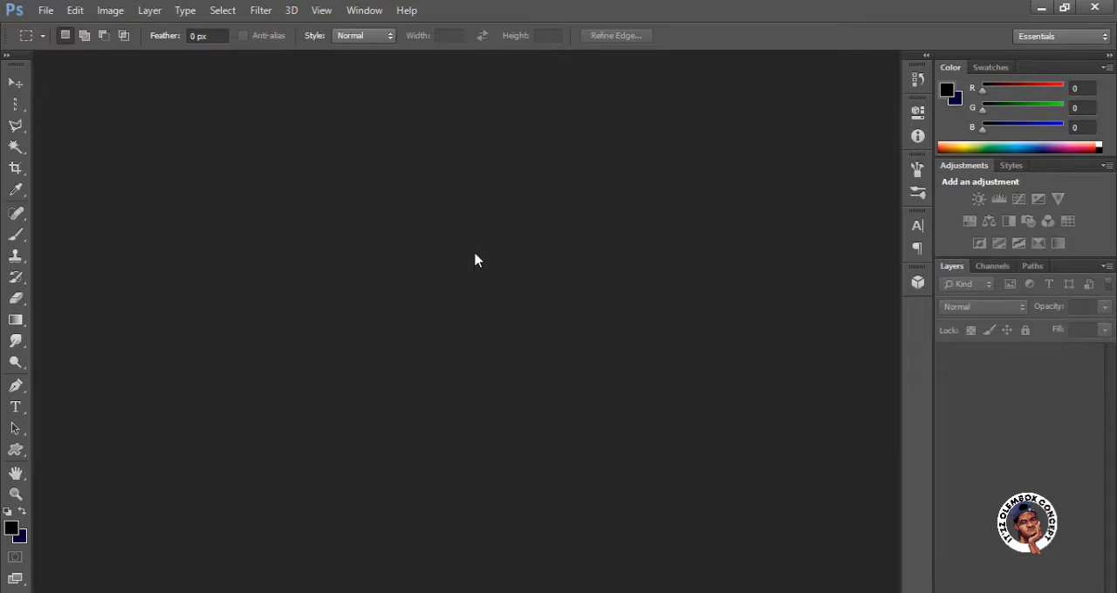
pyautogui.click(375, 18)
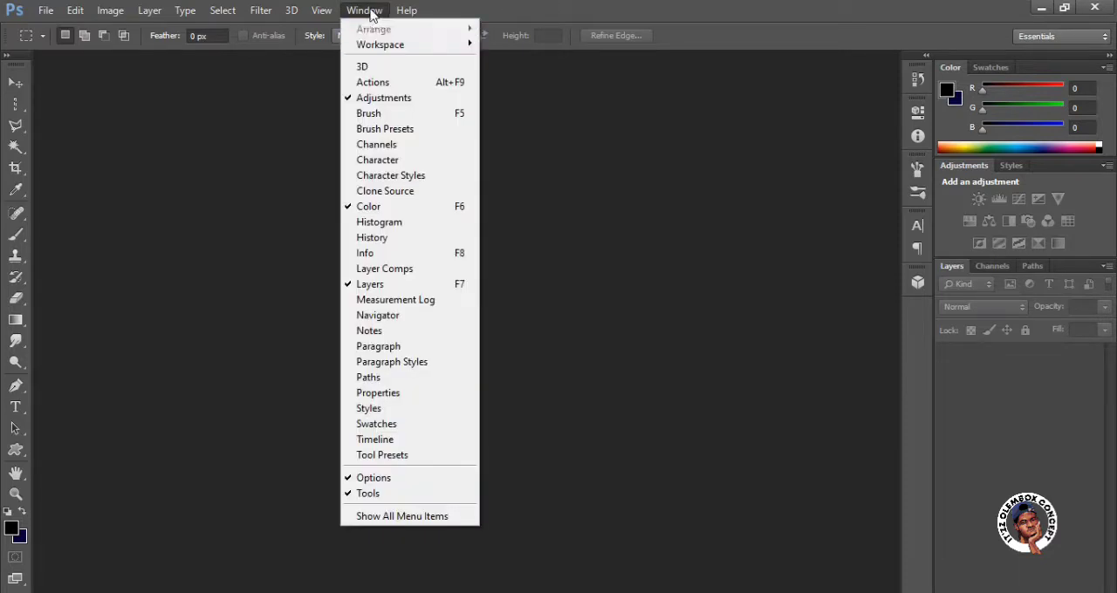
pyautogui.moveTo(394, 46)
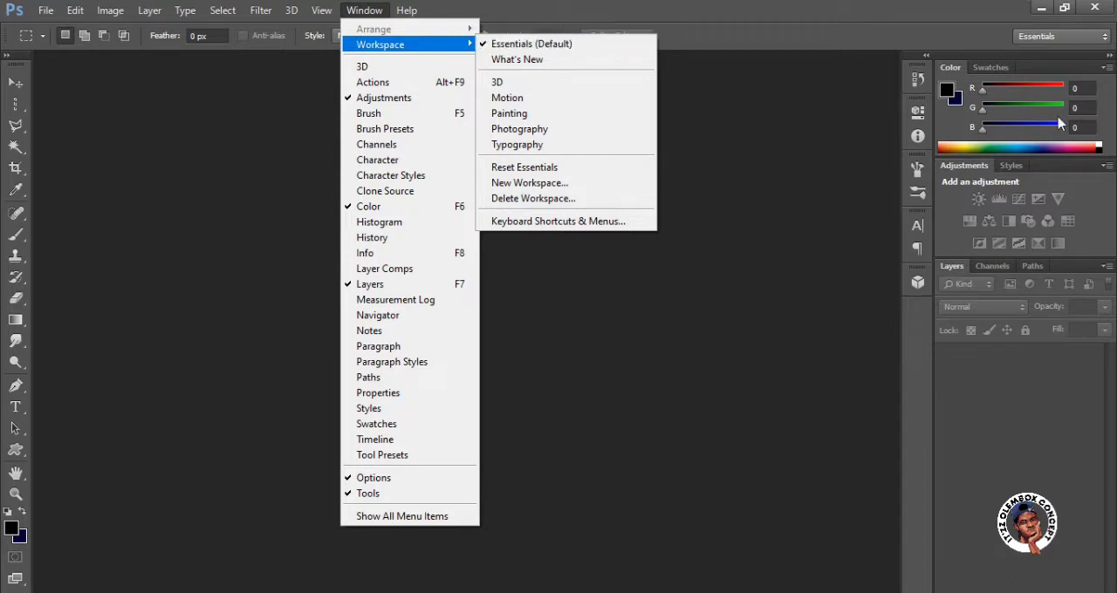
pyautogui.click(709, 302)
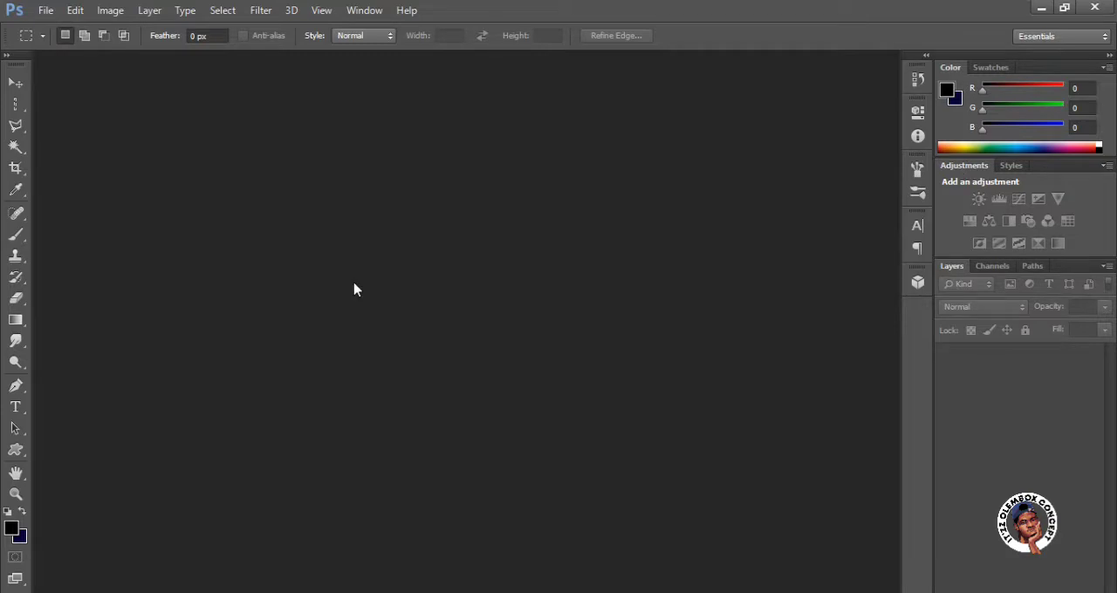
# Start a new document and name it "Baic Tutorial".
pyautogui.click(47, 13)
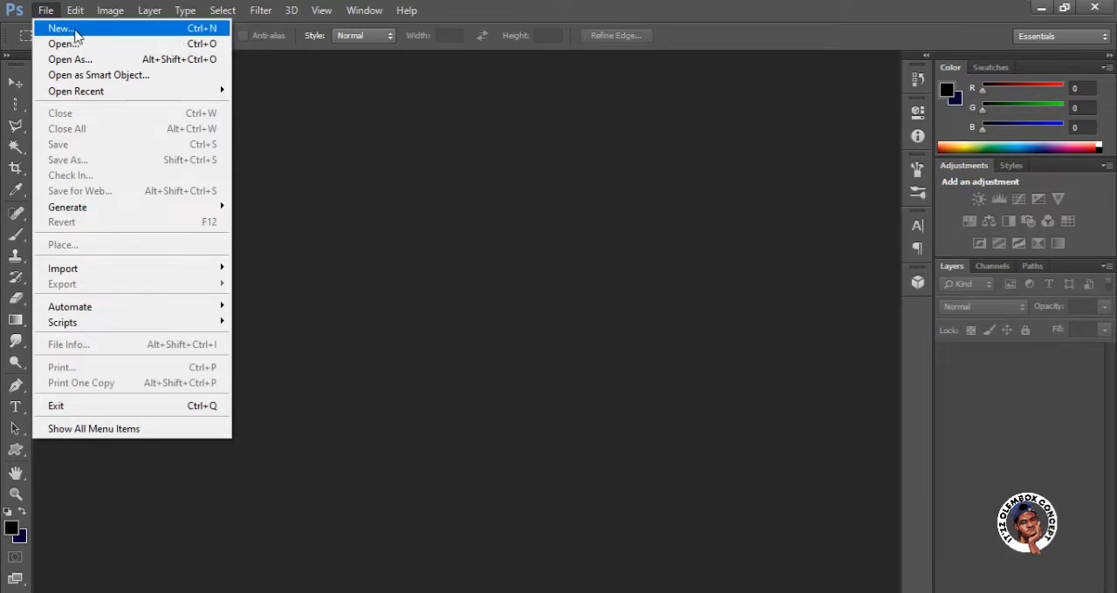
pyautogui.click(76, 35)
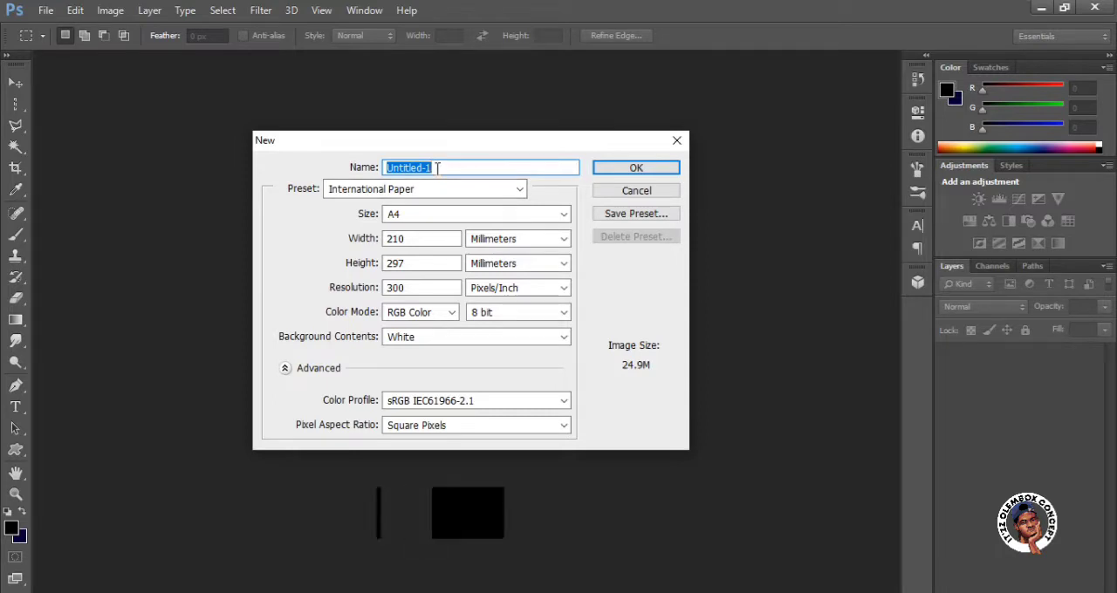
pyautogui.write('bas')
pyautogui.press('BackSpace')
pyautogui.press('BackSpace')
pyautogui.press('BackSpace')
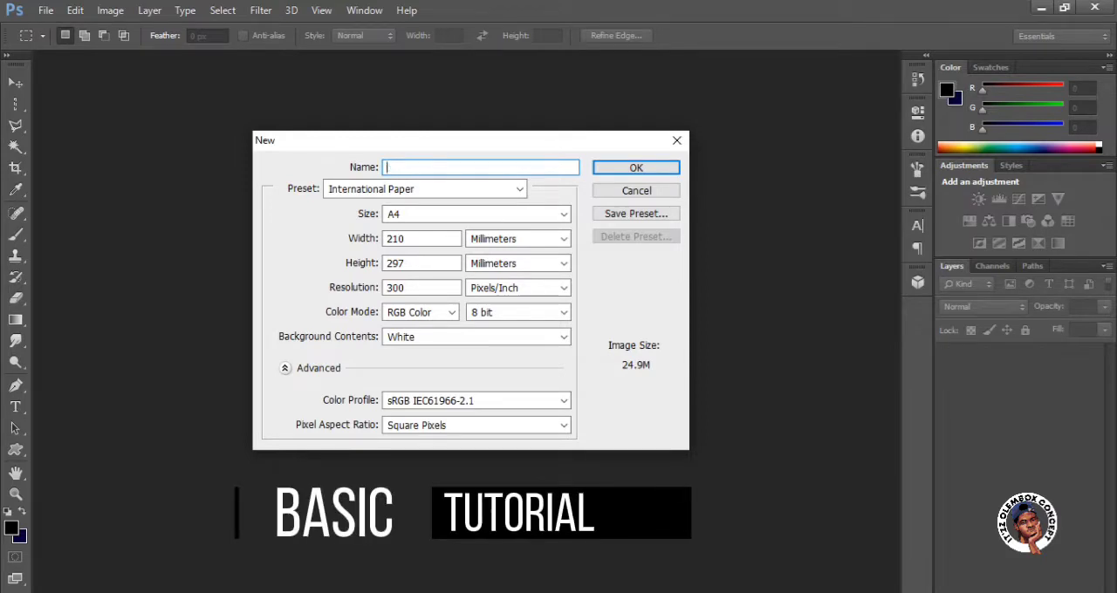
pyautogui.write('Baic Tutorial')
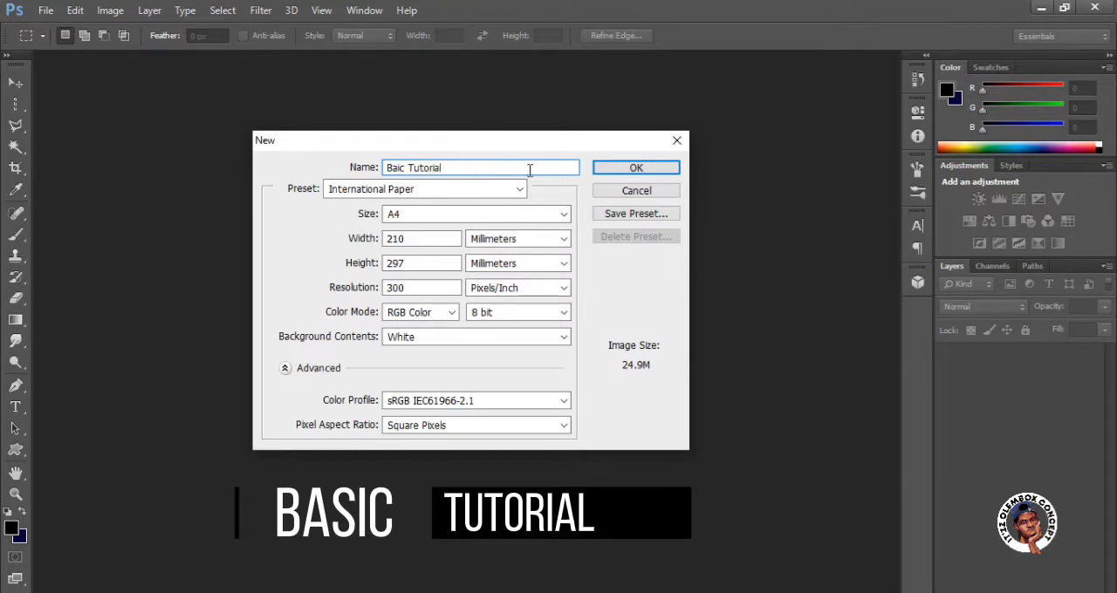
# Choose the International Paper preset with size A4 for the new document.
pyautogui.click(424, 190)
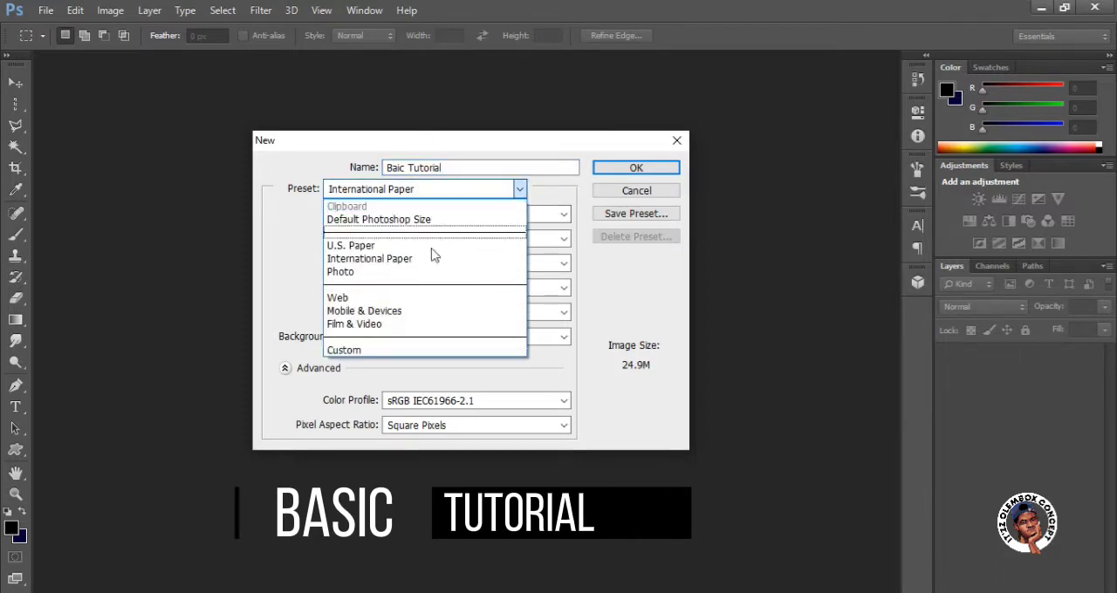
pyautogui.click(291, 258)
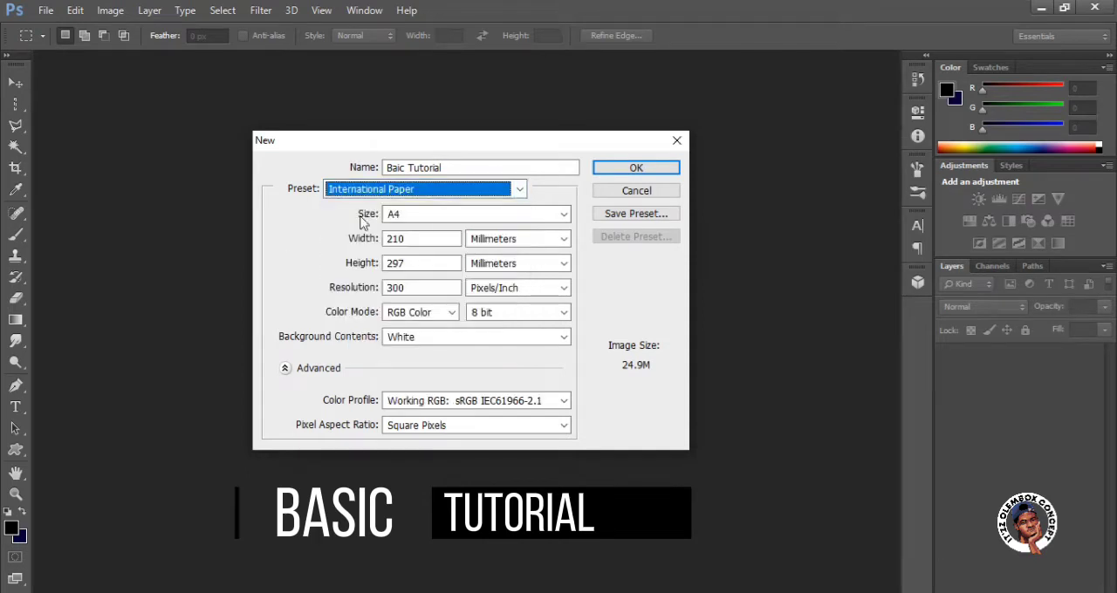
pyautogui.click(417, 218)
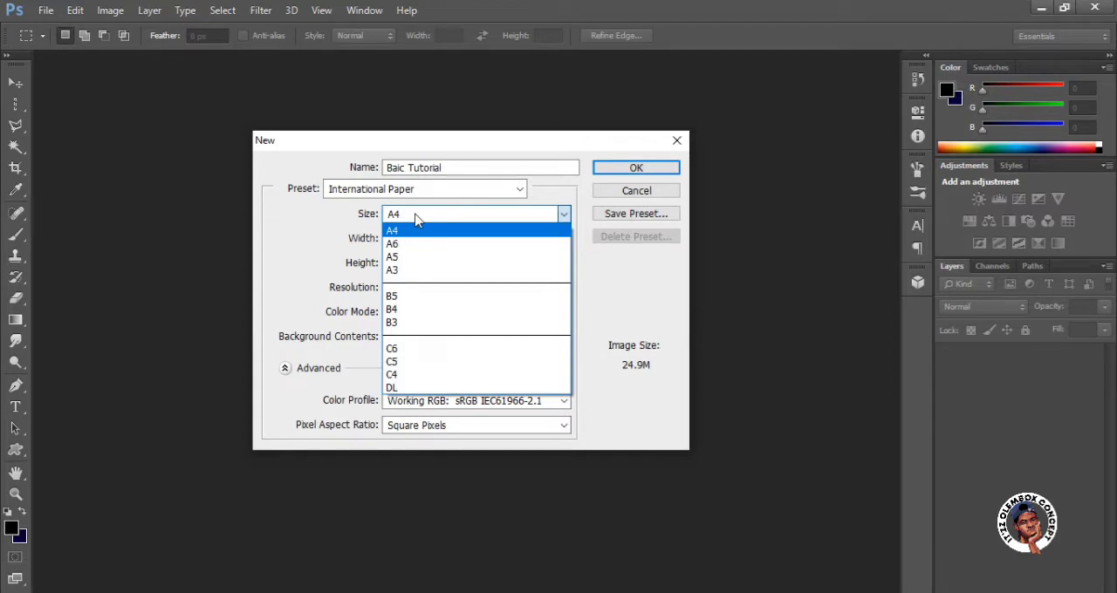
pyautogui.click(333, 237)
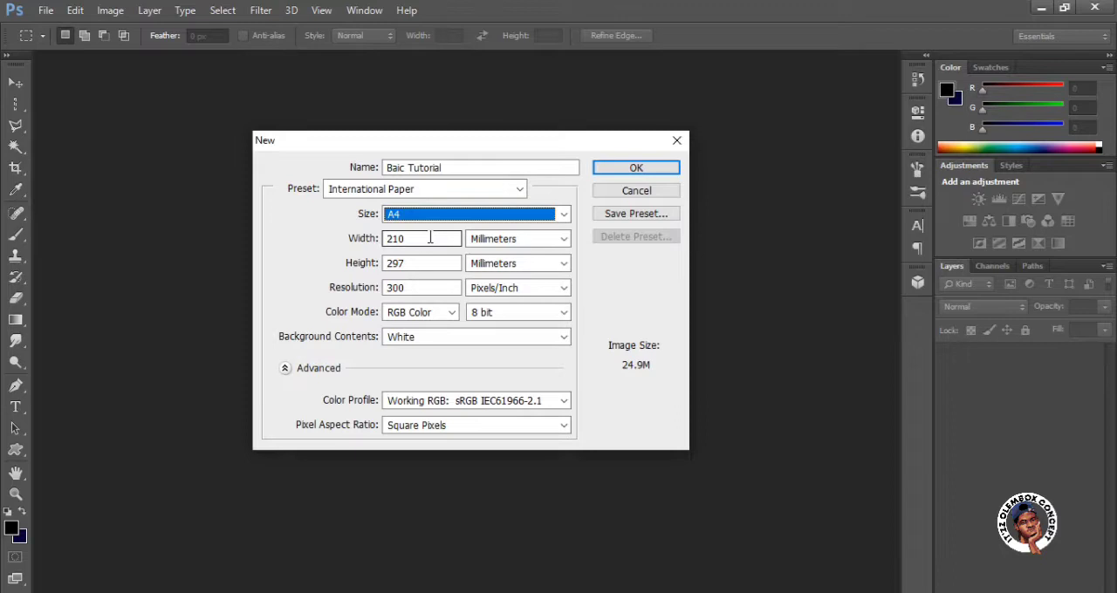
# Switch the document's dimension units to pixels and set both width and height to 1080.
pyautogui.click(501, 243)
pyautogui.click(502, 241)
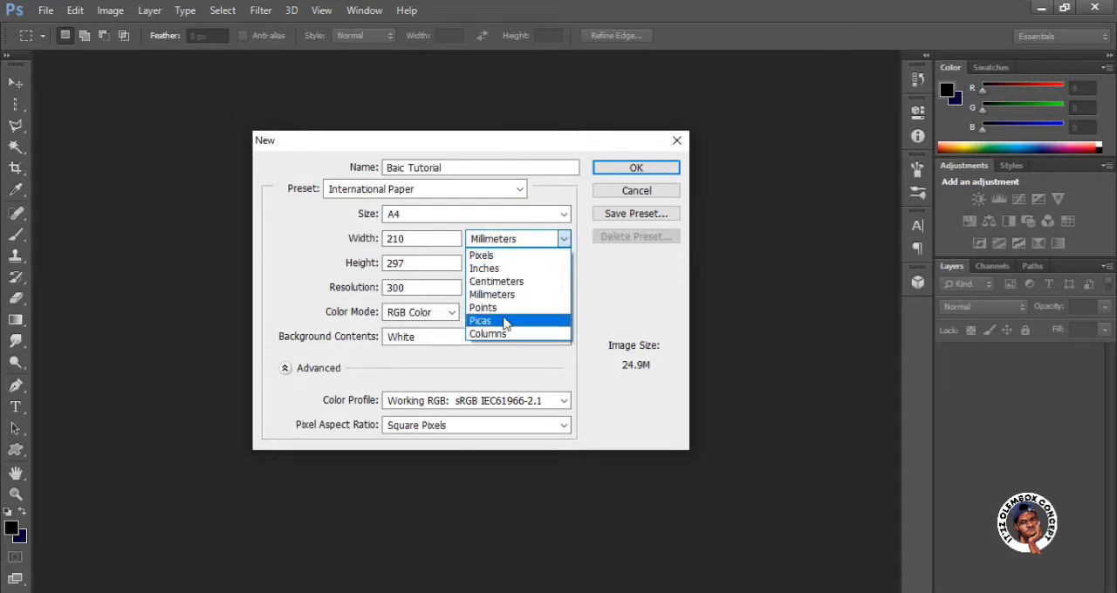
pyautogui.click(489, 258)
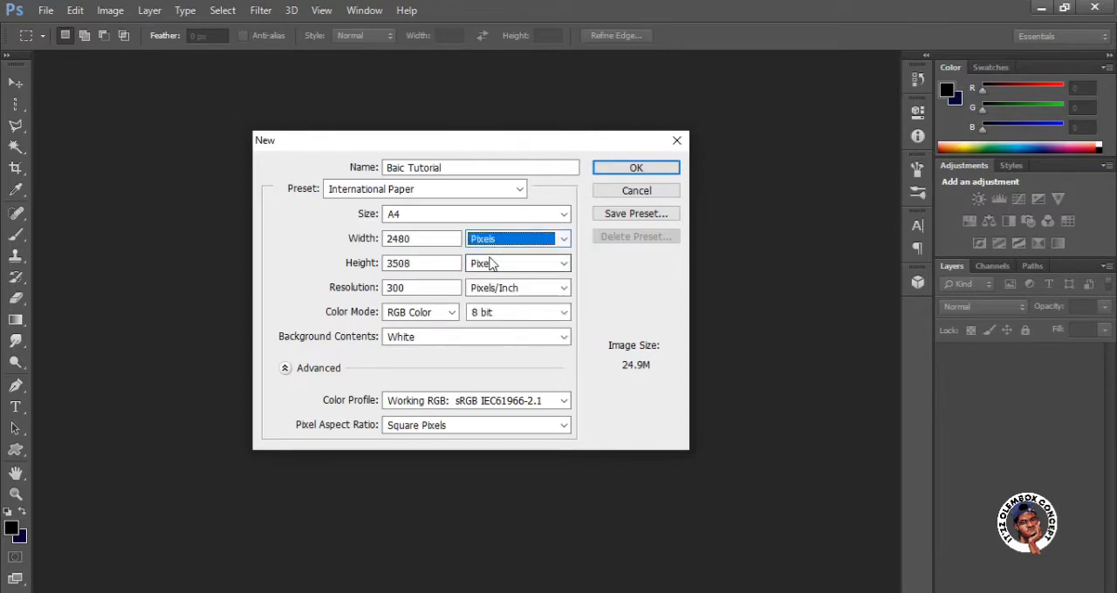
pyautogui.doubleClick(413, 239)
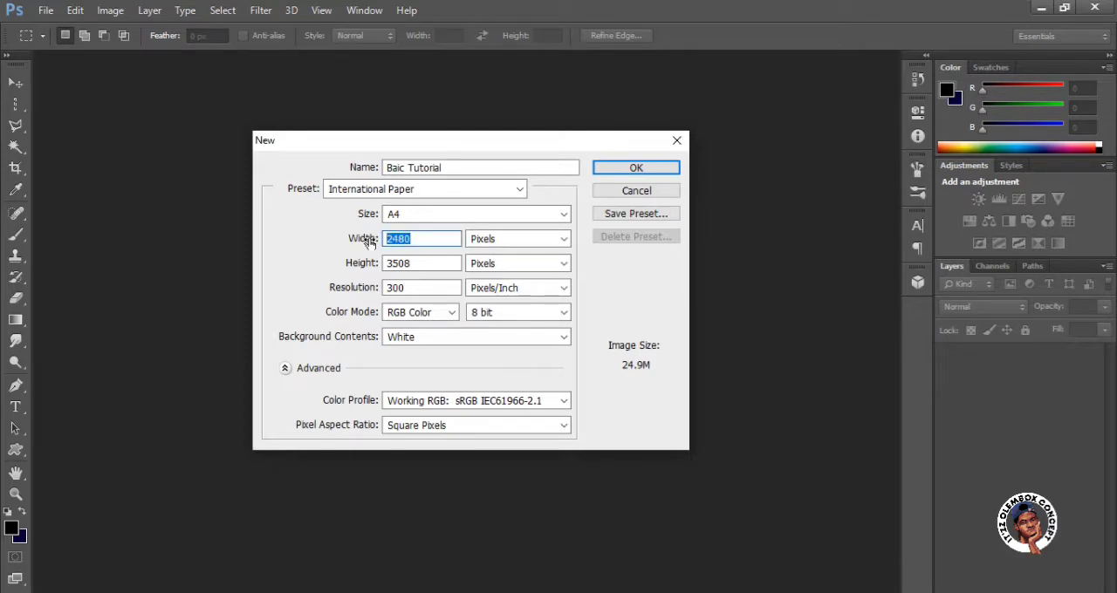
pyautogui.write('1080')
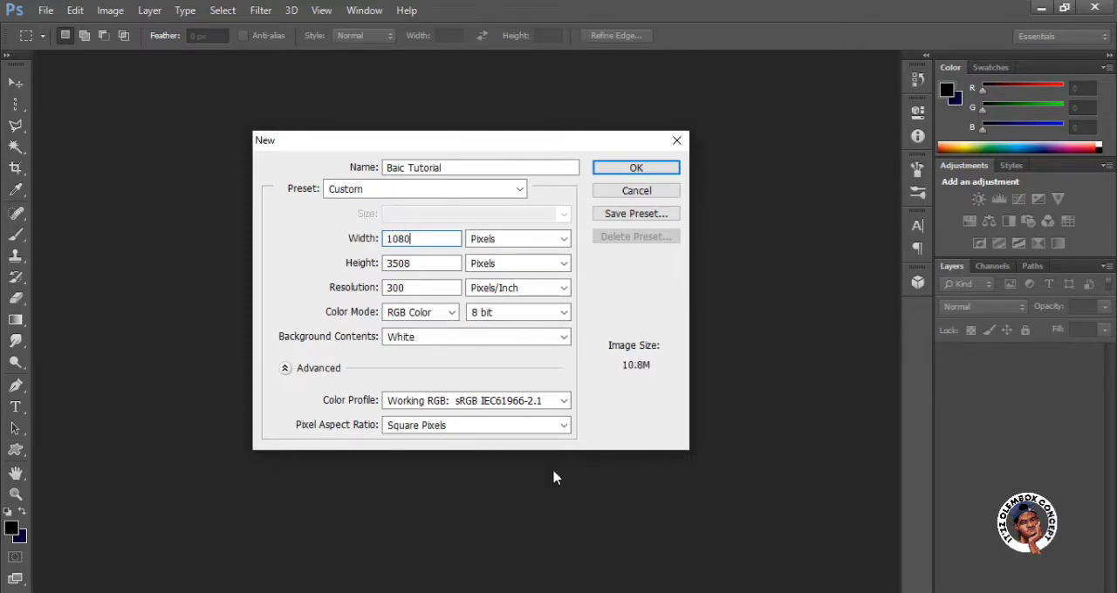
pyautogui.moveTo(418, 262); pyautogui.dragTo(356, 266)
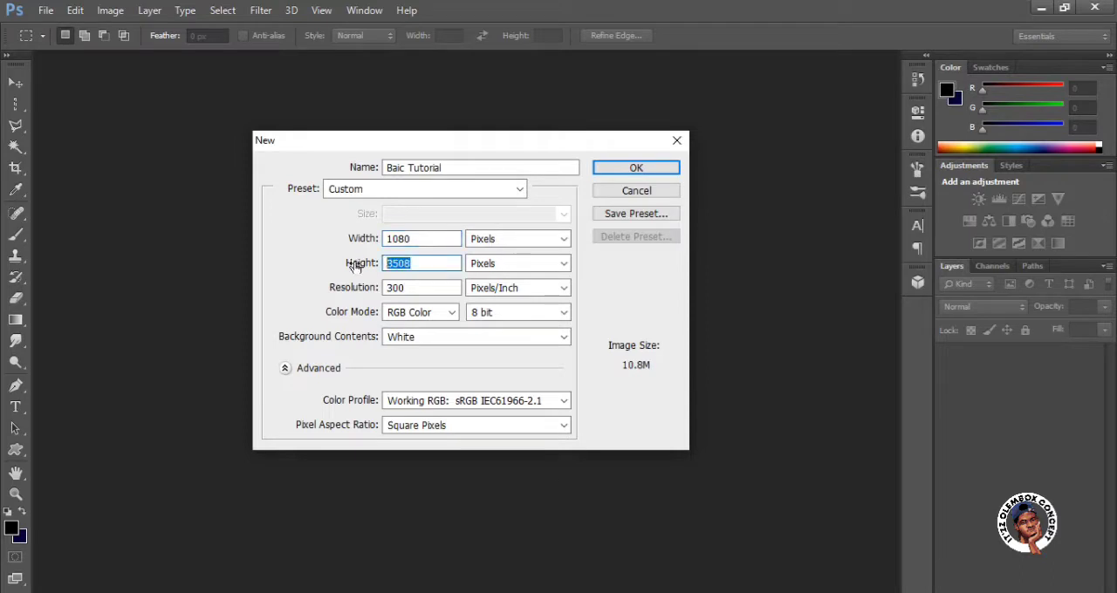
pyautogui.write('1080')
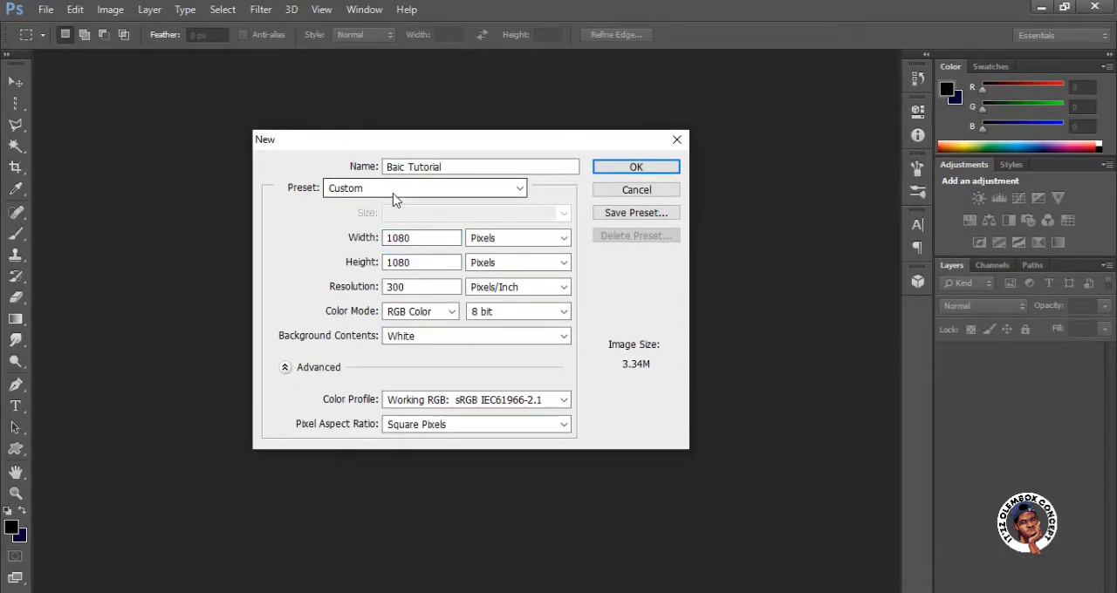
# Keep 300 pixels/inch, RGB Color, 8 bit and White background contents, and create the document.
pyautogui.click(514, 241)
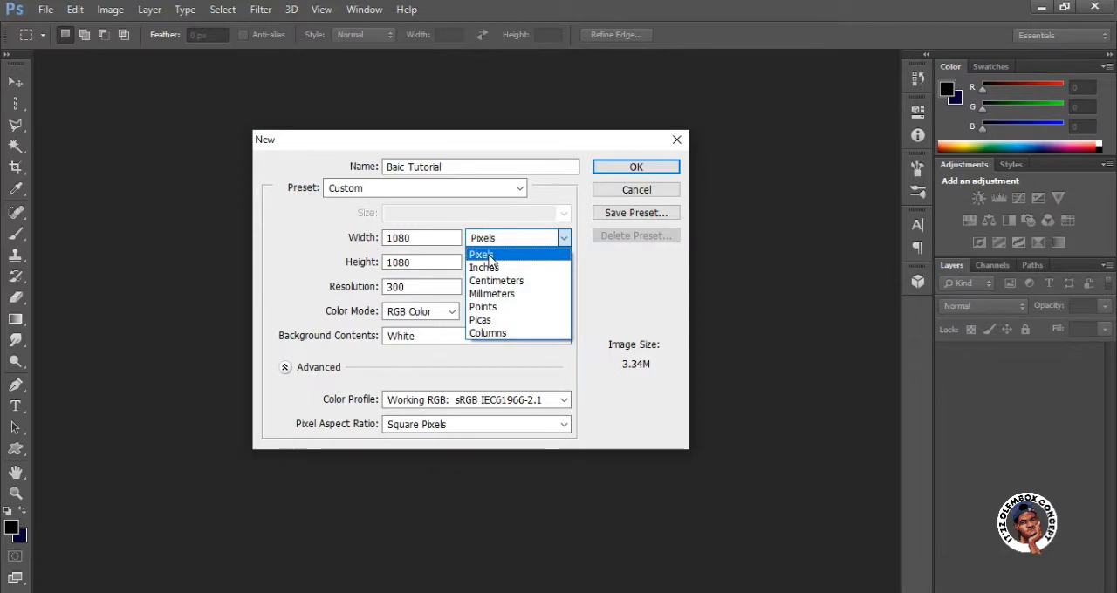
pyautogui.click(423, 292)
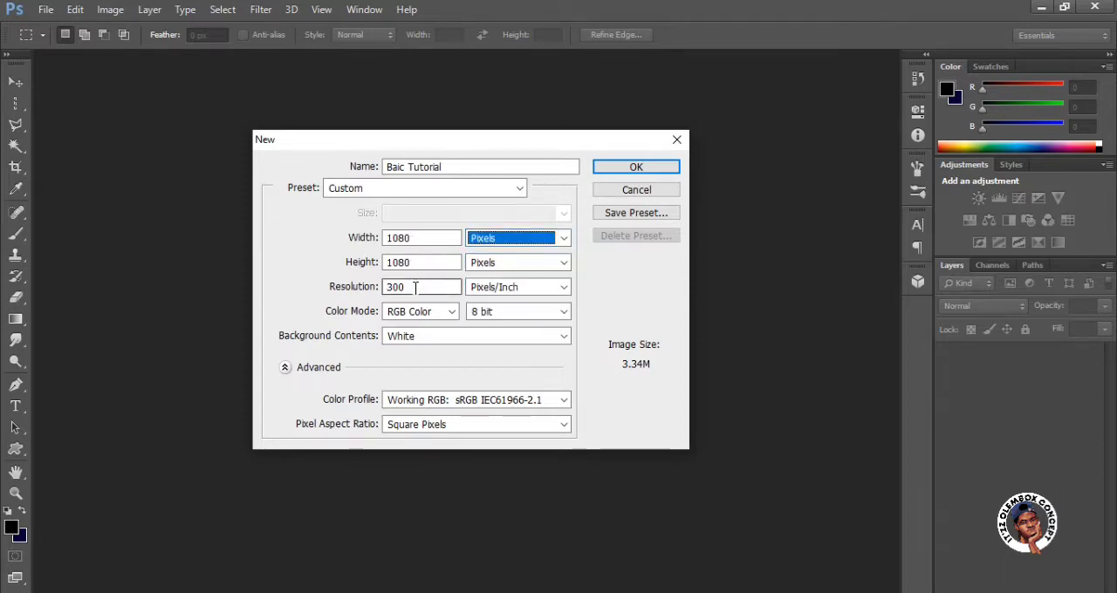
pyautogui.click(414, 288)
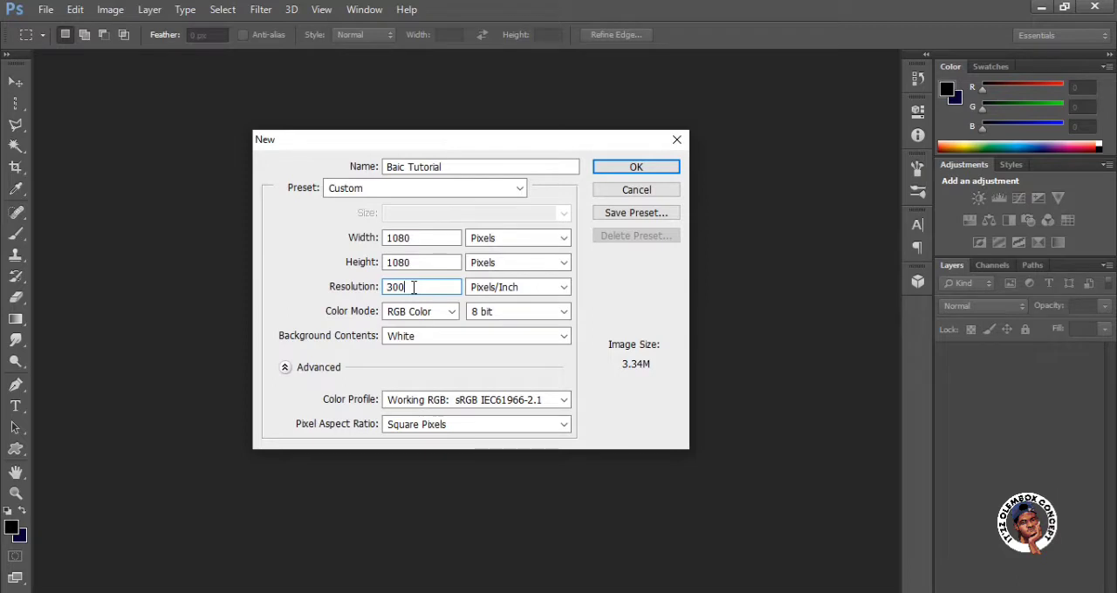
pyautogui.click(452, 313)
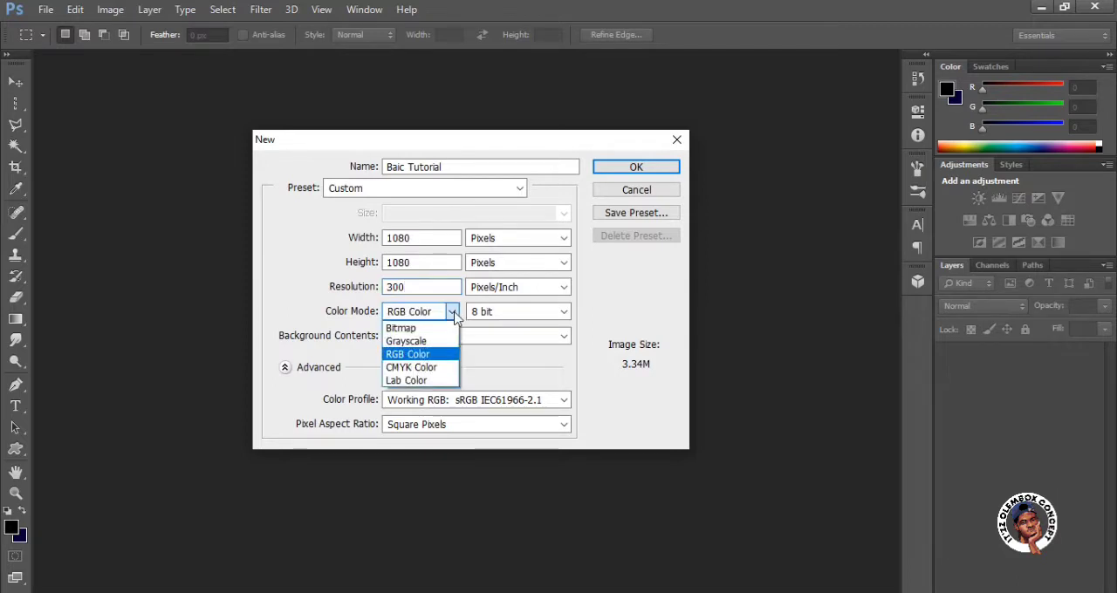
pyautogui.click(453, 313)
pyautogui.click(452, 314)
pyautogui.click(453, 316)
pyautogui.click(563, 312)
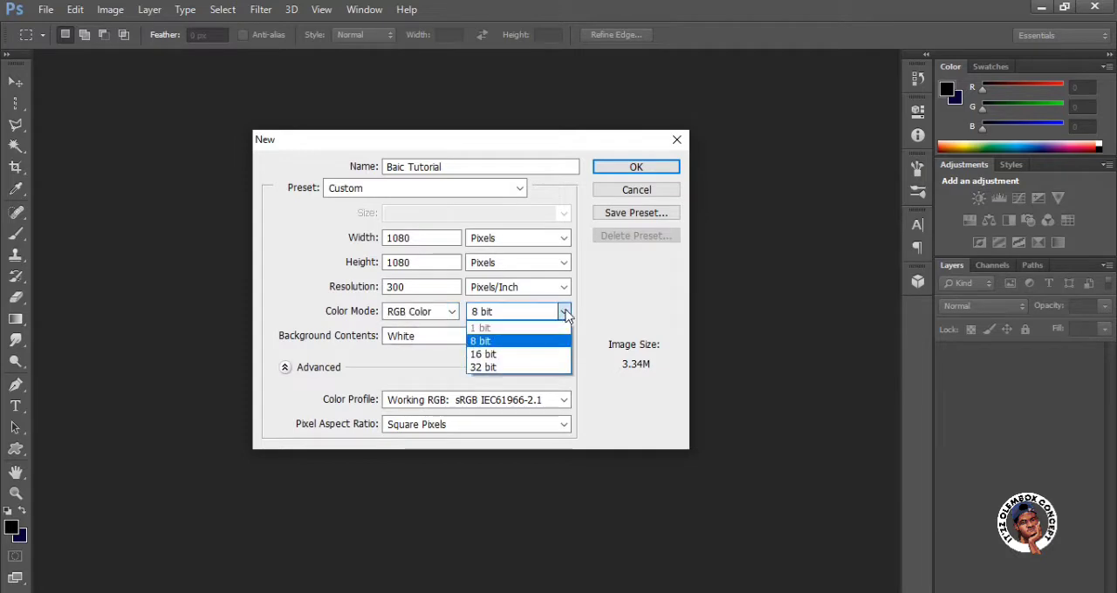
pyautogui.click(565, 313)
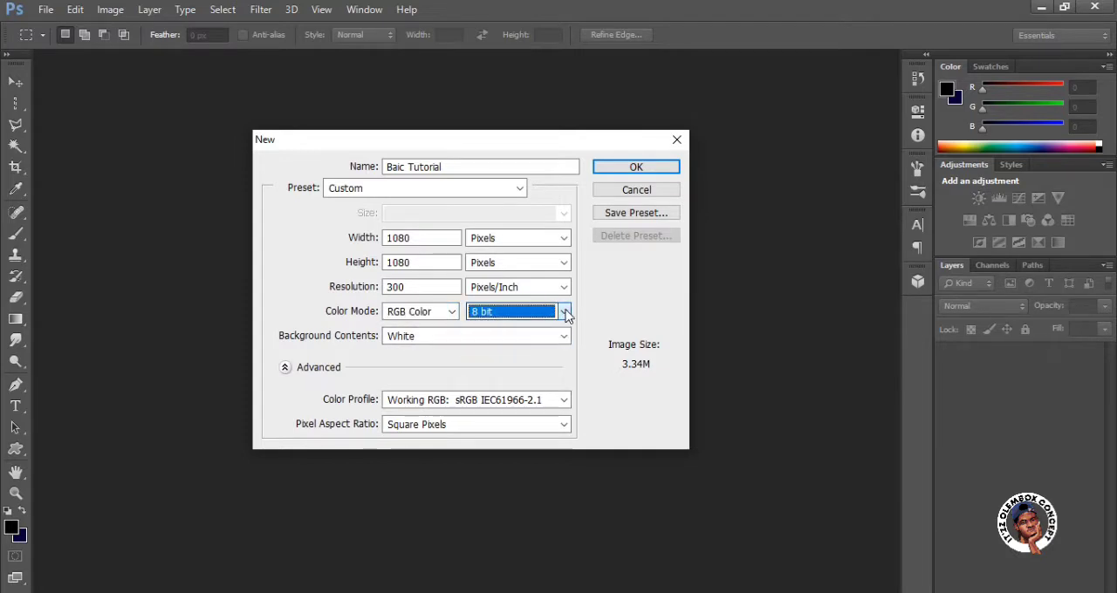
pyautogui.click(564, 338)
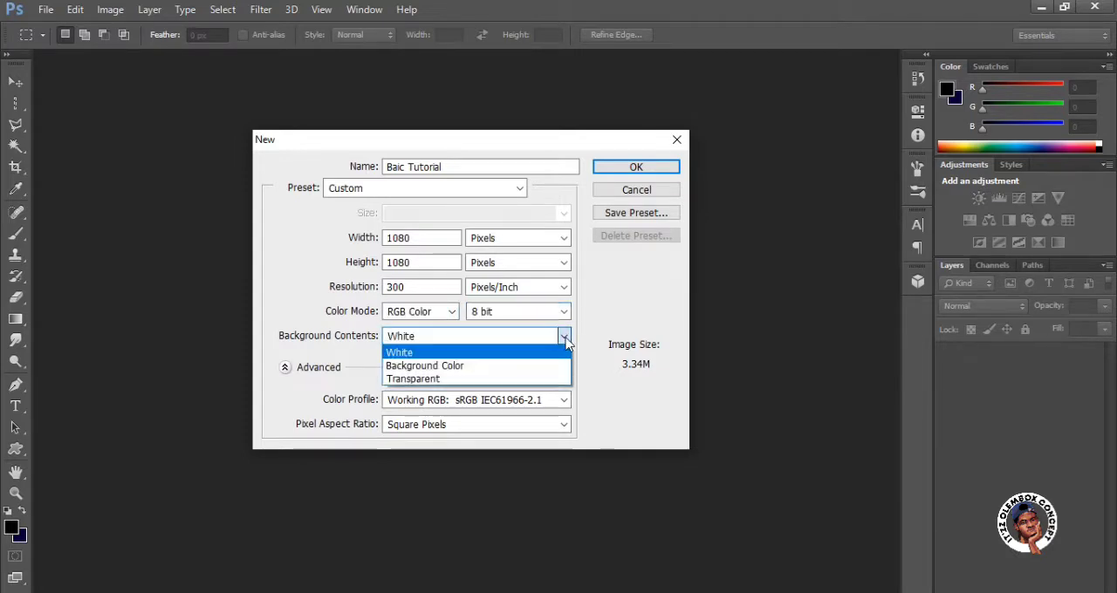
pyautogui.click(565, 341)
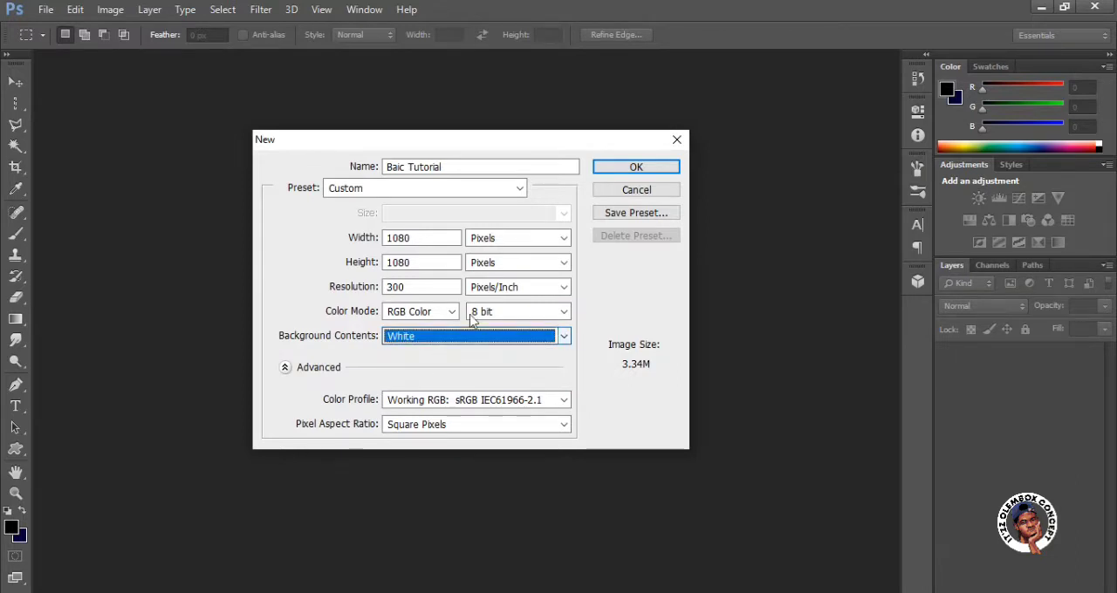
pyautogui.click(617, 170)
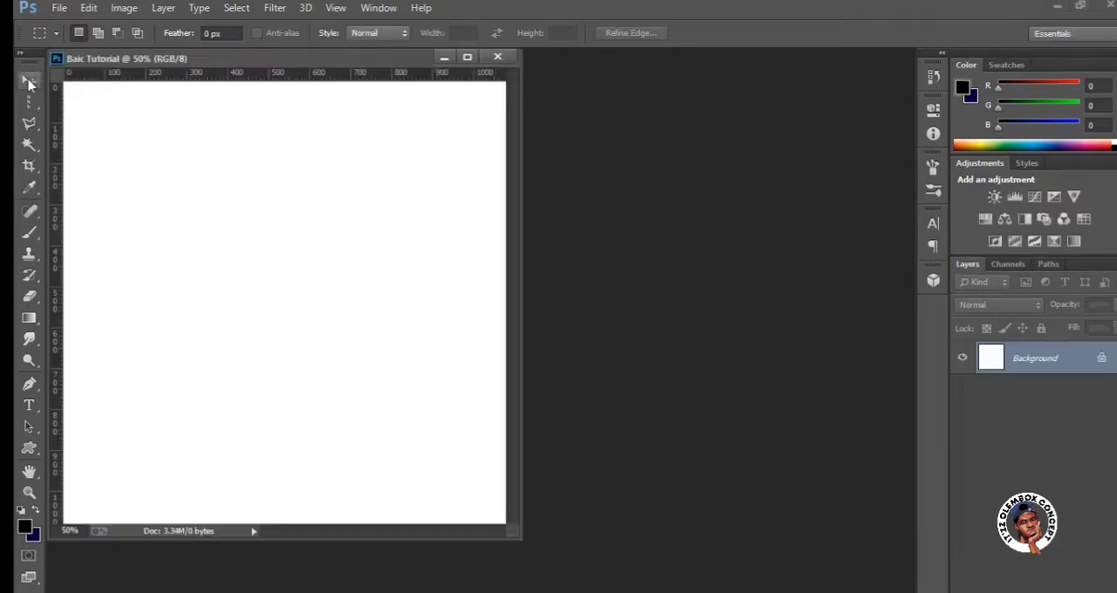
# Activate the Move tool and dock the floating document window into the workspace.
pyautogui.click(16, 84)
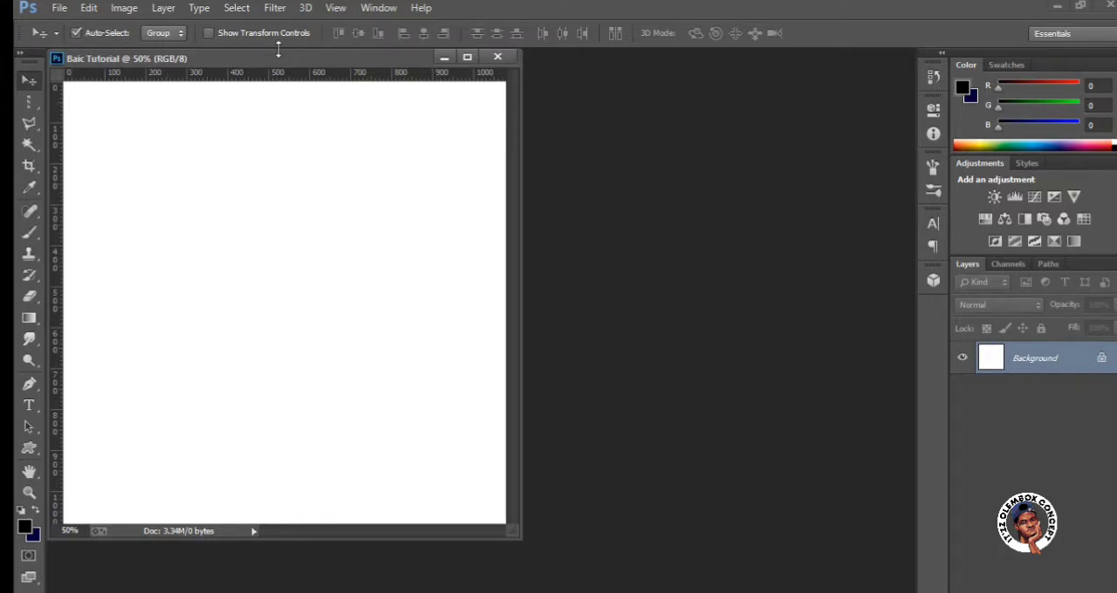
pyautogui.moveTo(279, 61); pyautogui.dragTo(384, 60)
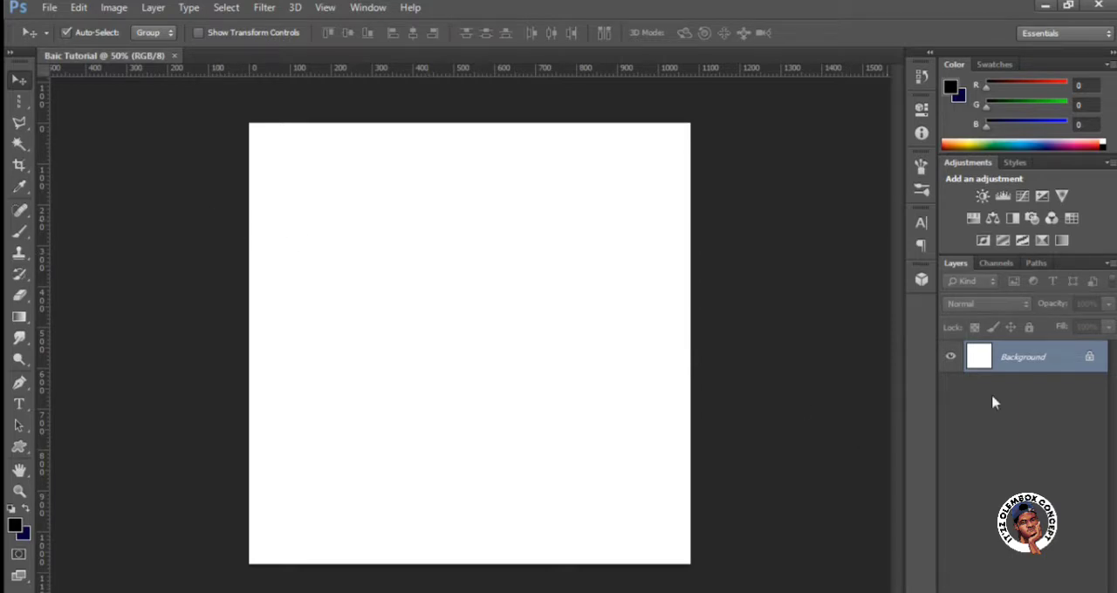
# Convert the locked background into a regular layer named "Backgroun" with a Red colour label and Normal mode.
pyautogui.doubleClick(1089, 362)
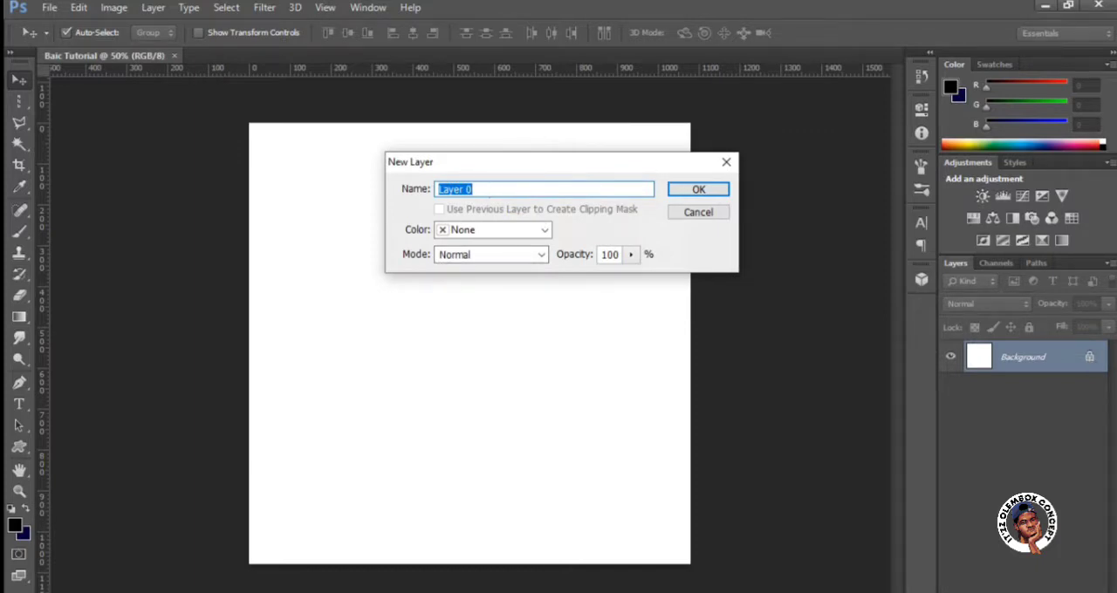
pyautogui.write('B')
pyautogui.press('BackSpace')
pyautogui.write('Backgroun')
pyautogui.click(494, 234)
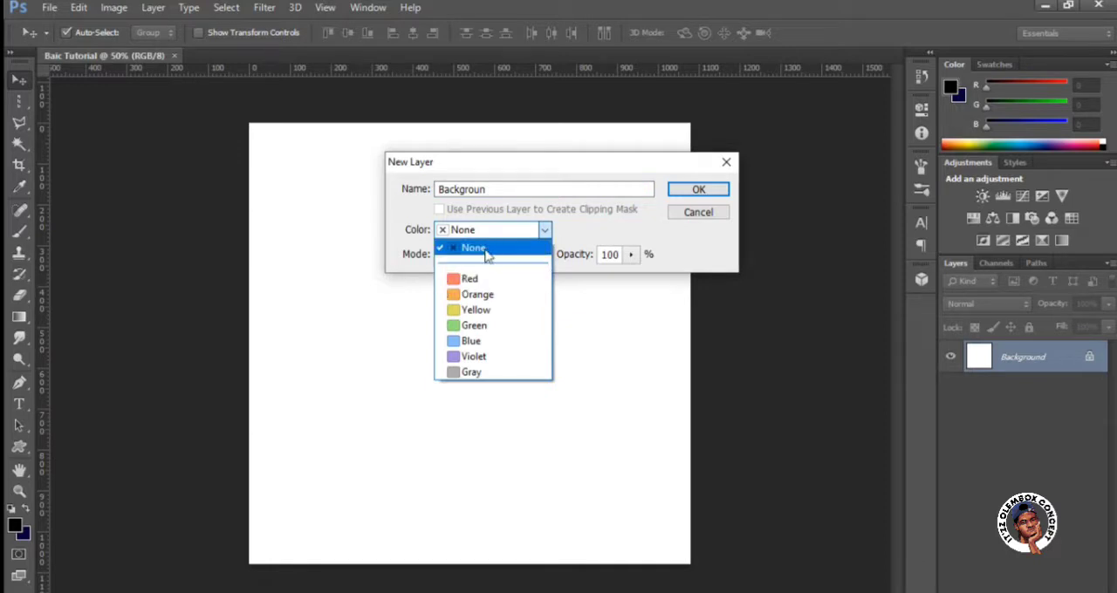
pyautogui.click(486, 278)
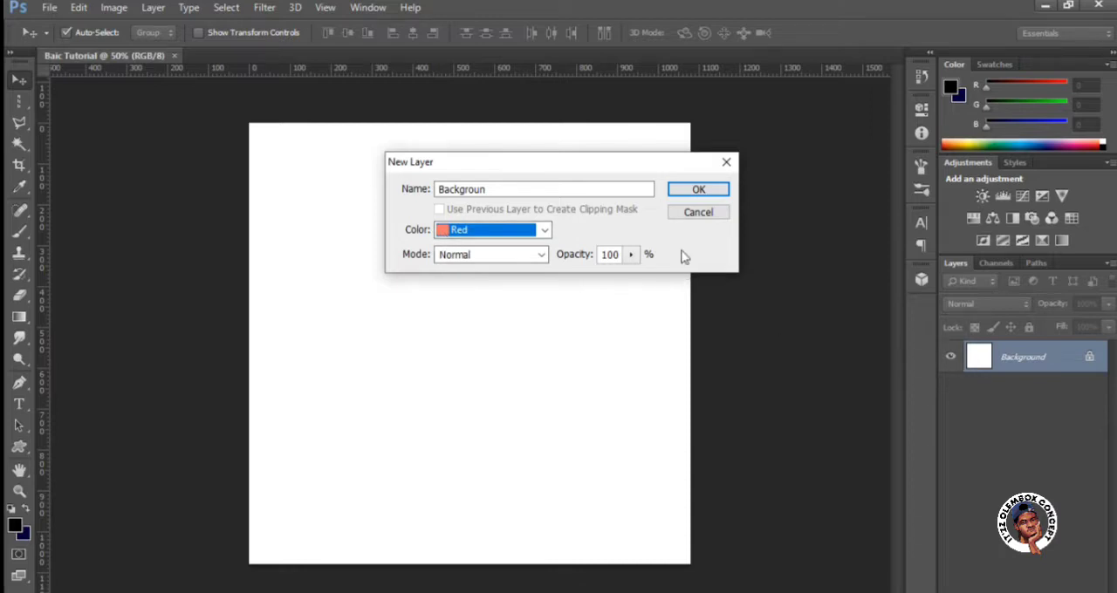
pyautogui.click(540, 253)
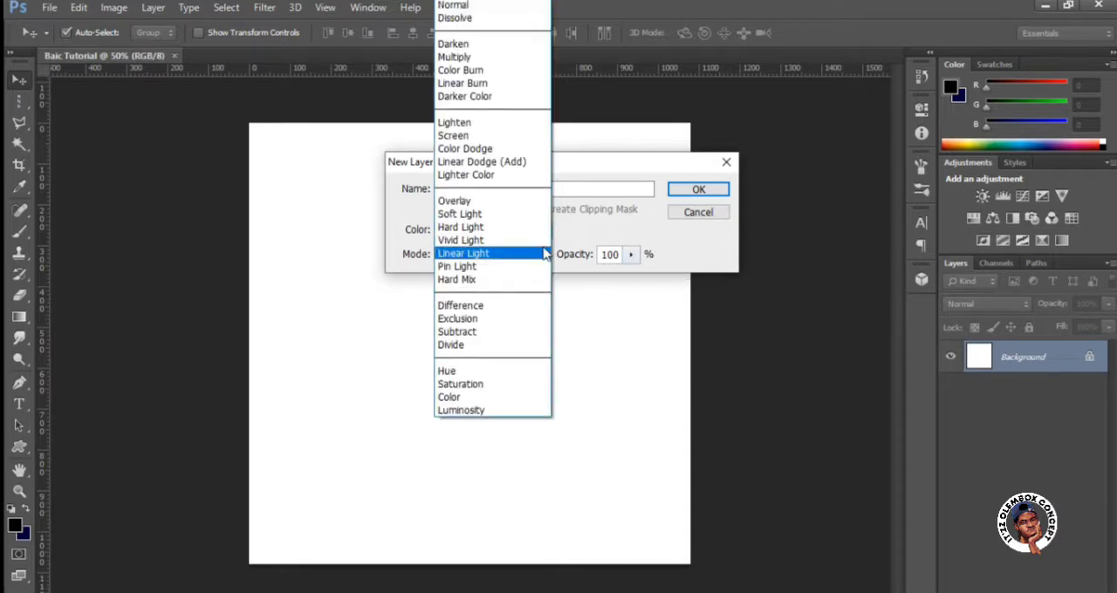
pyautogui.click(582, 312)
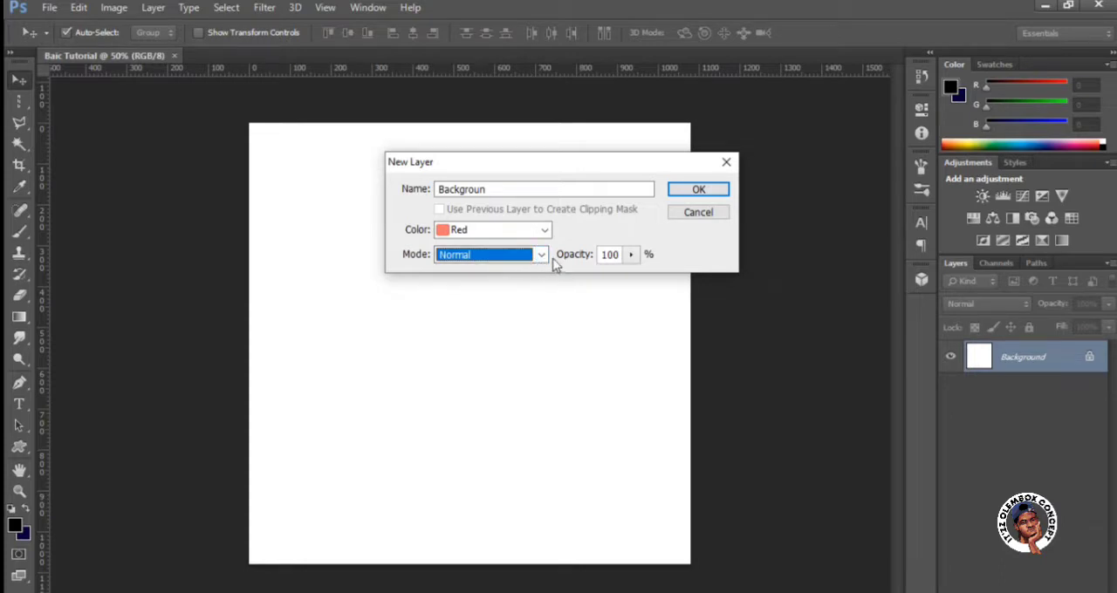
pyautogui.click(698, 190)
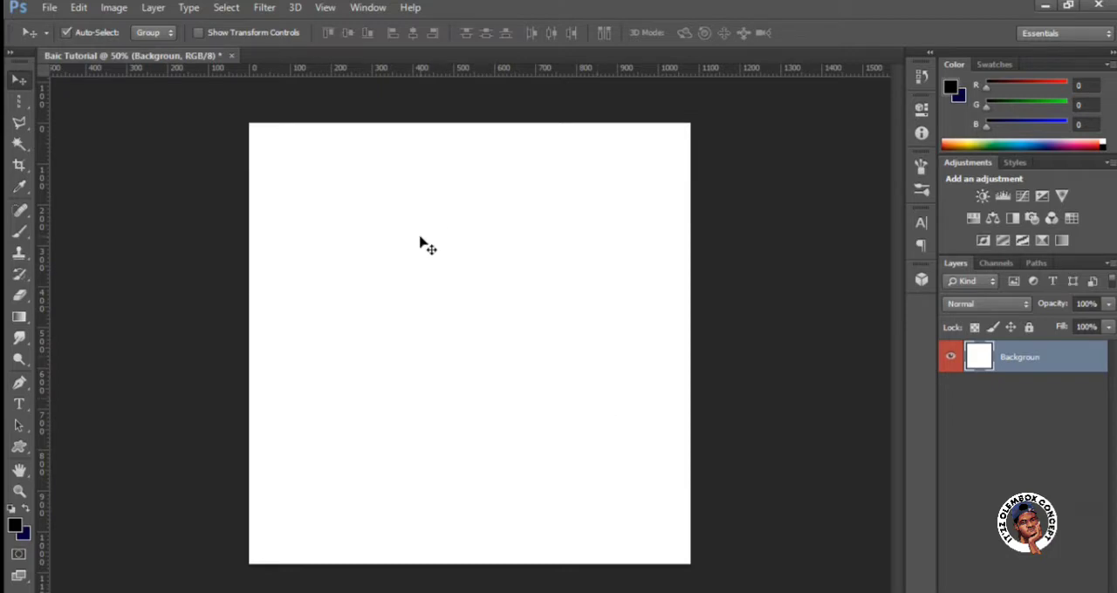
# Shift the white layer about 70 px left and 125 px down on the canvas with the Move tool.
pyautogui.click(18, 101)
pyautogui.click(17, 82)
pyautogui.moveTo(488, 264); pyautogui.dragTo(463, 294)
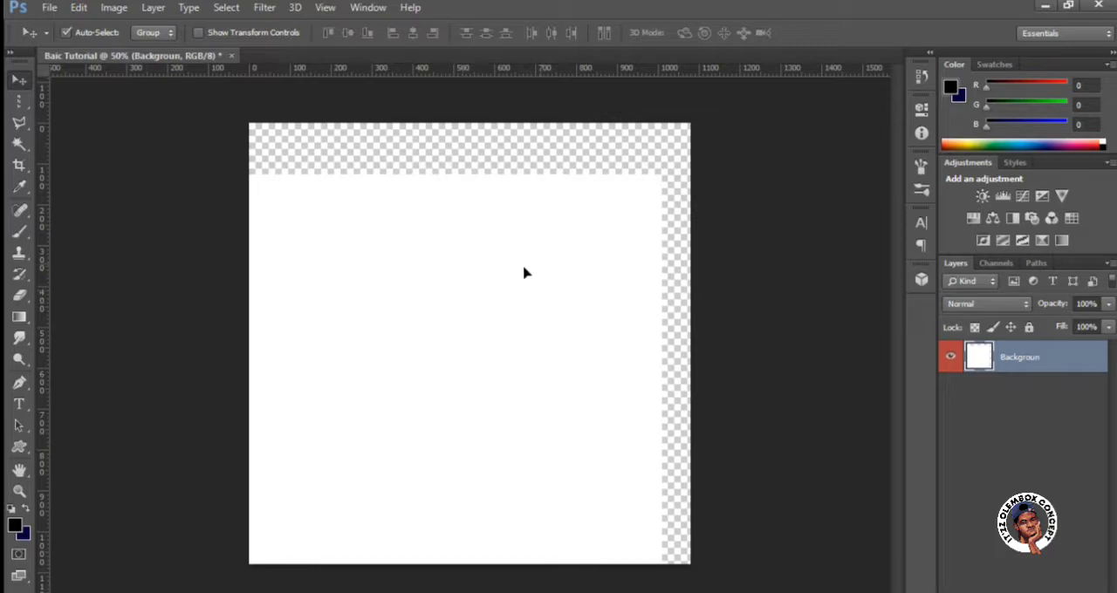
# Try moving the white layer around the canvas with the Move tool and undo the layer moves.
pyautogui.moveTo(524, 270); pyautogui.dragTo(500, 275)
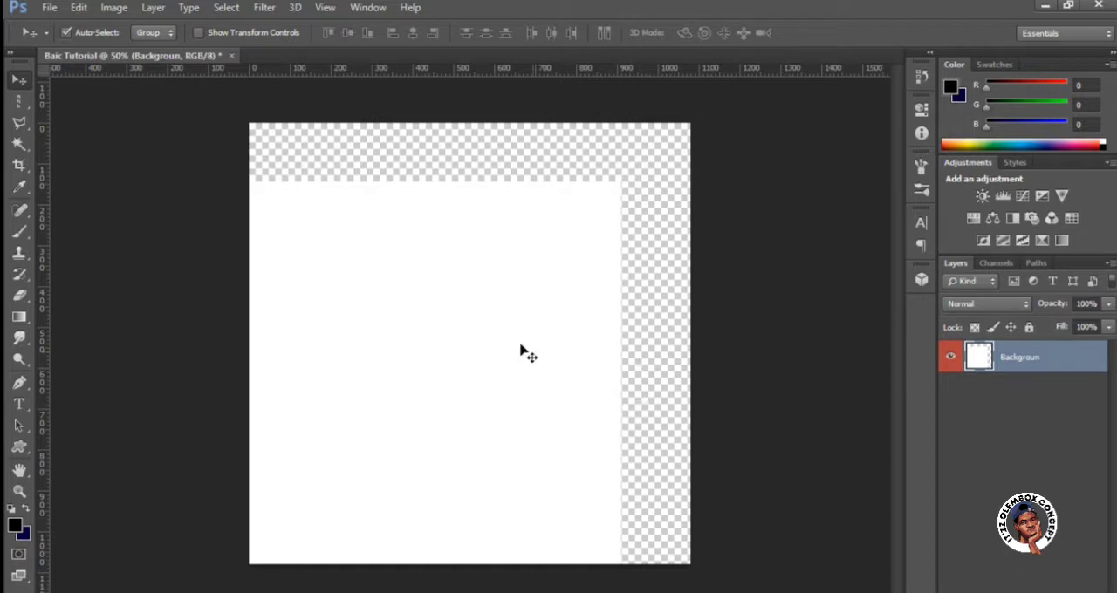
pyautogui.moveTo(549, 335); pyautogui.dragTo(646, 332)
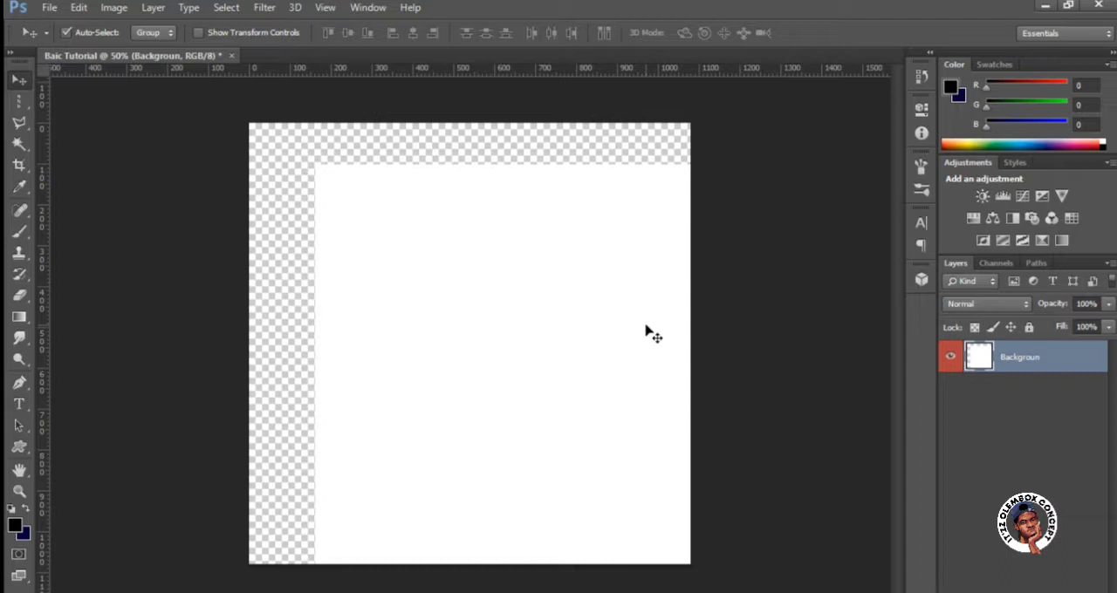
pyautogui.moveTo(526, 264); pyautogui.dragTo(536, 285)
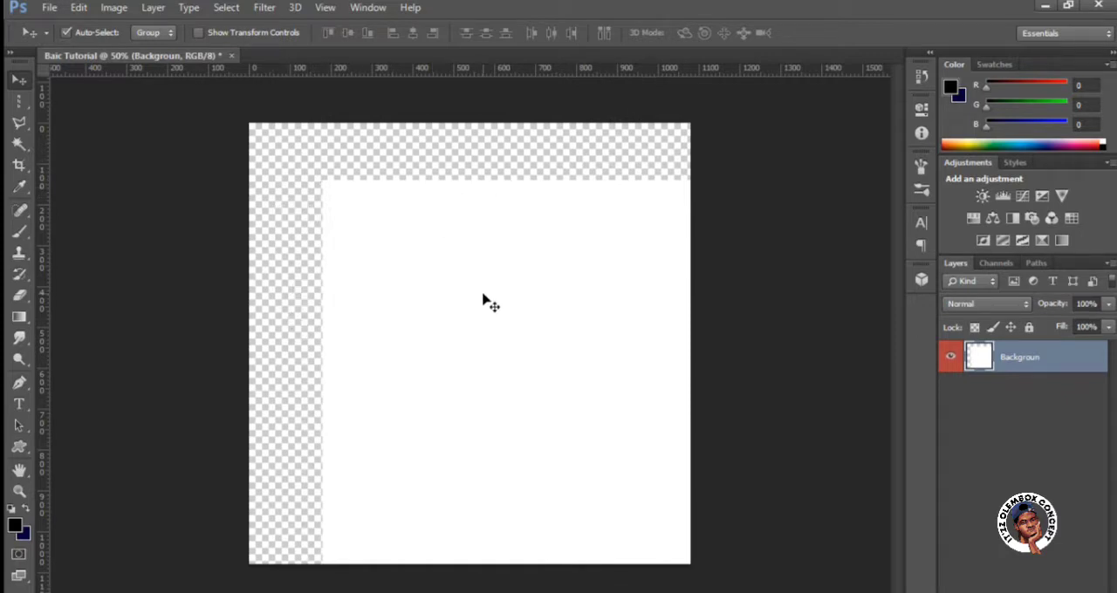
pyautogui.hotkey('ctrl', 'z')
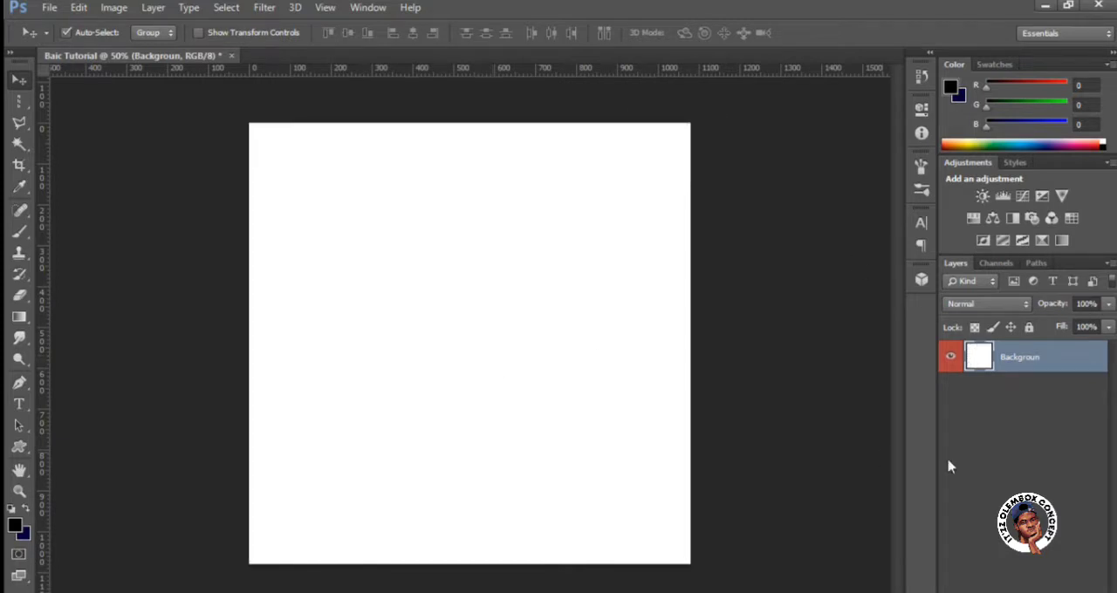
# Rename the white layer as Background and lock all of its attributes.
pyautogui.doubleClick(1015, 360)
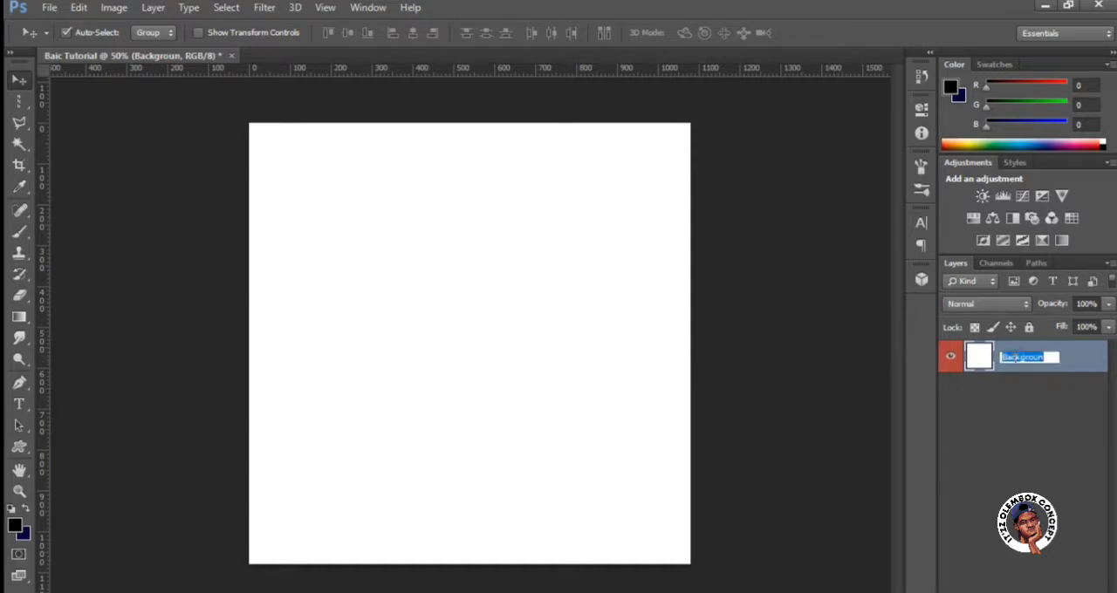
pyautogui.click(1041, 396)
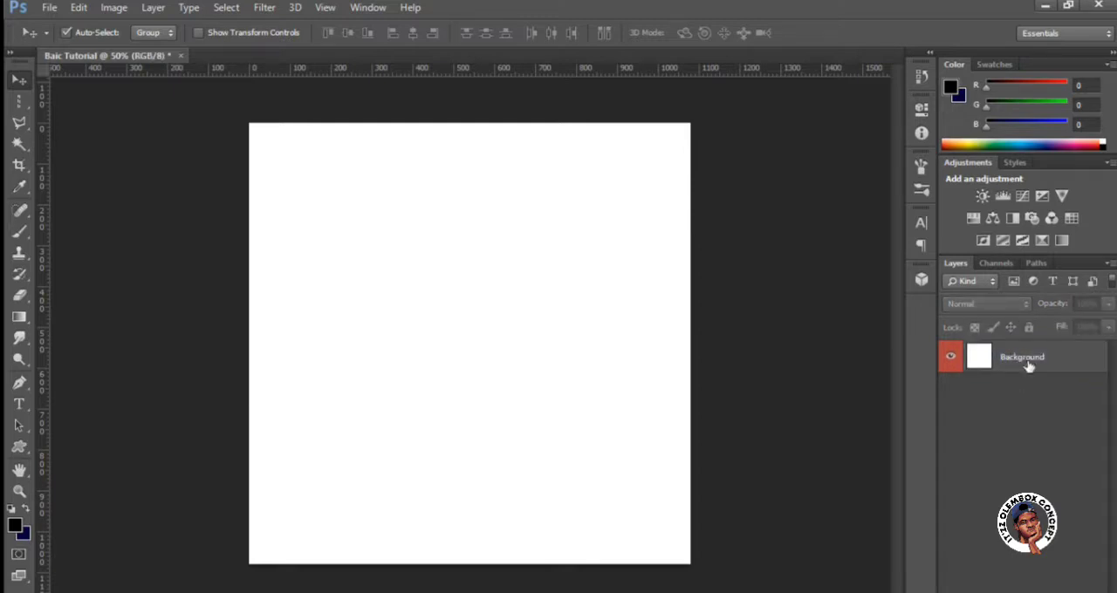
pyautogui.click(1029, 366)
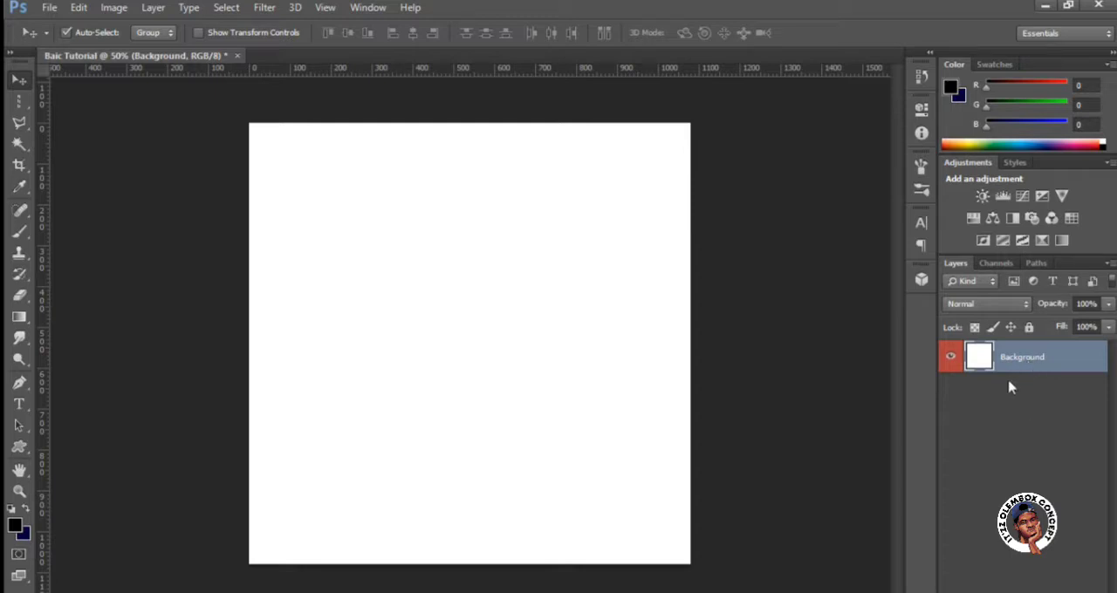
pyautogui.click(1030, 330)
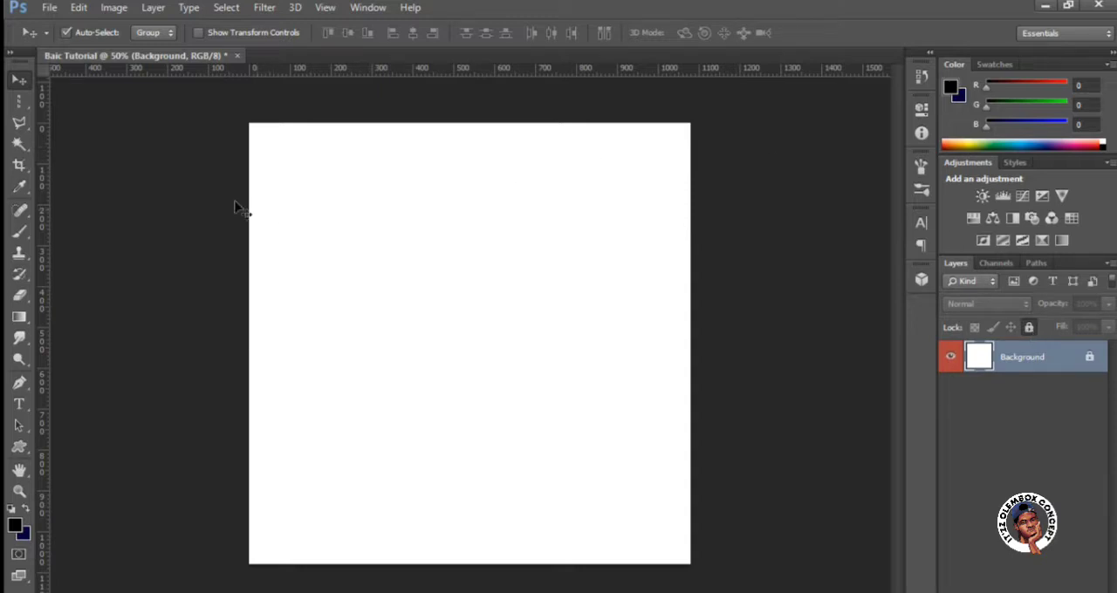
pyautogui.click(21, 449)
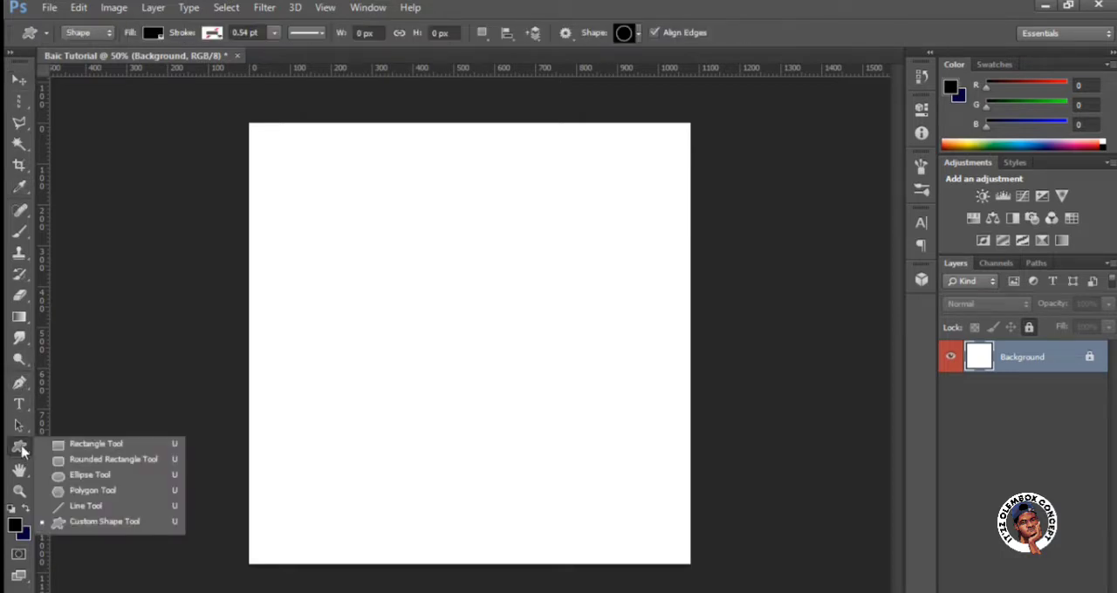
pyautogui.click(296, 279)
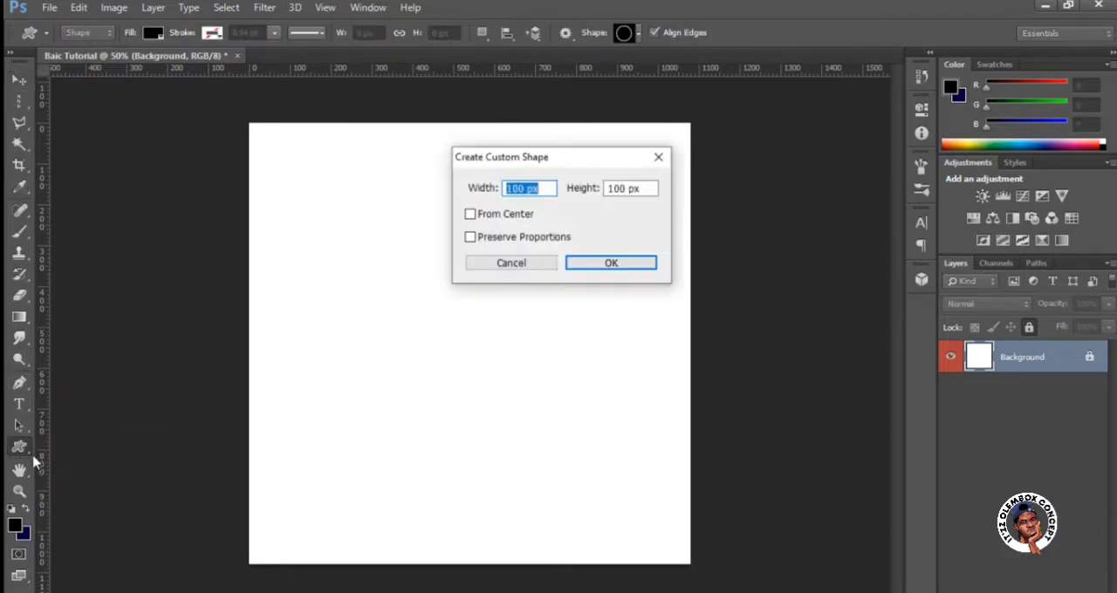
pyautogui.click(536, 267)
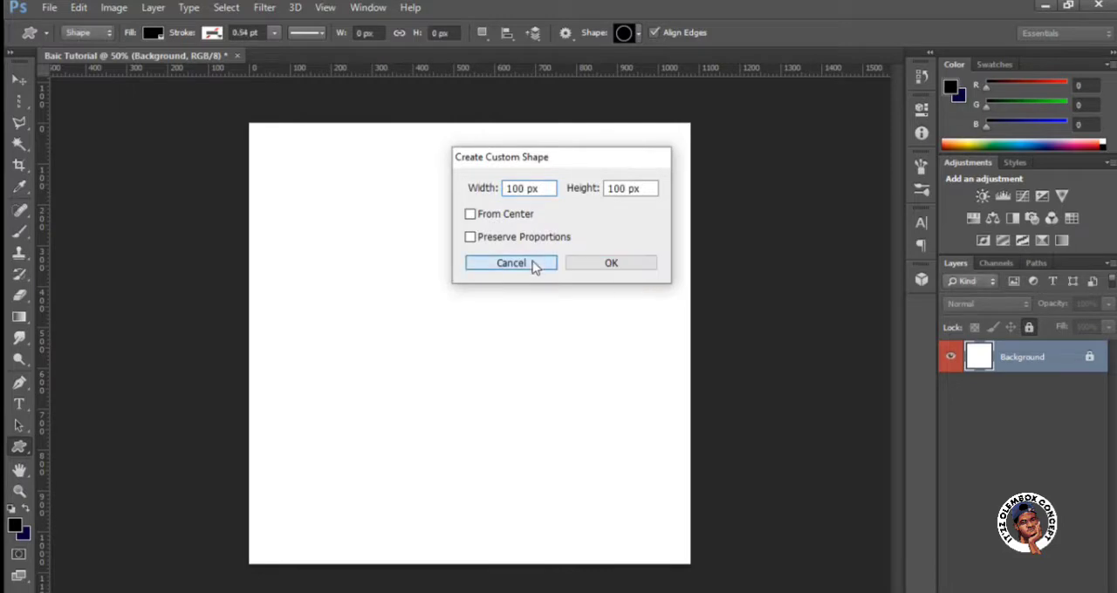
# Choose the Custom Shape Tool and browse its library of preset shapes.
pyautogui.click(20, 448)
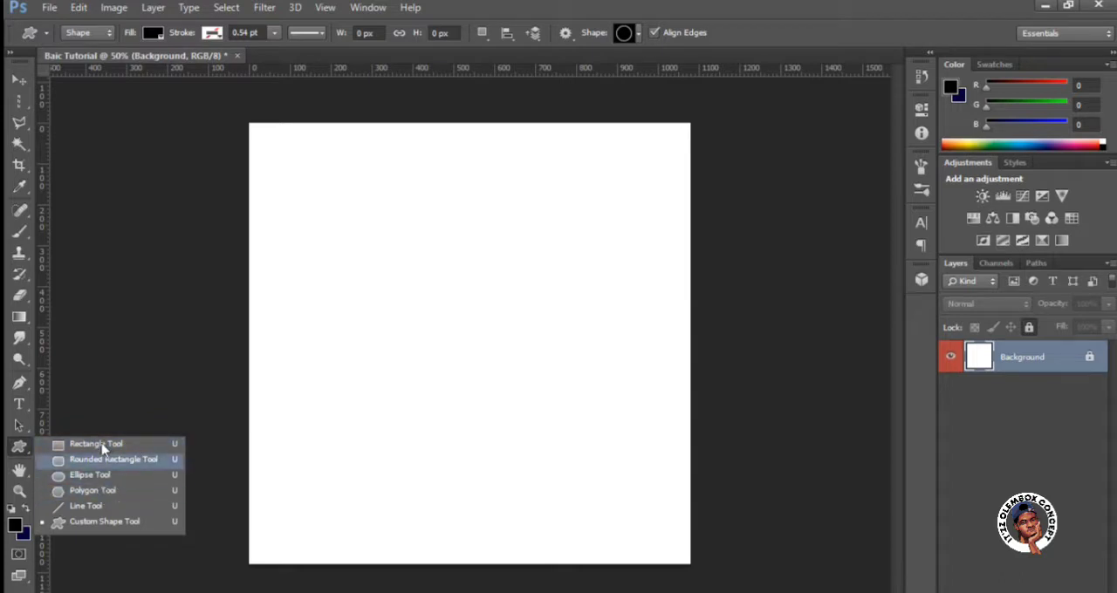
pyautogui.click(94, 523)
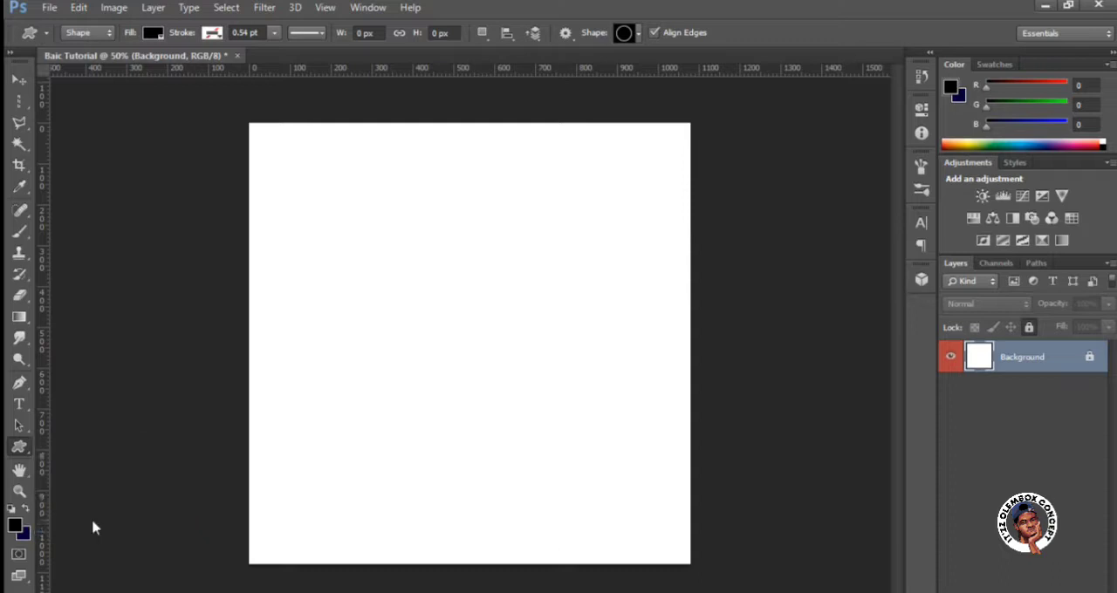
pyautogui.click(638, 33)
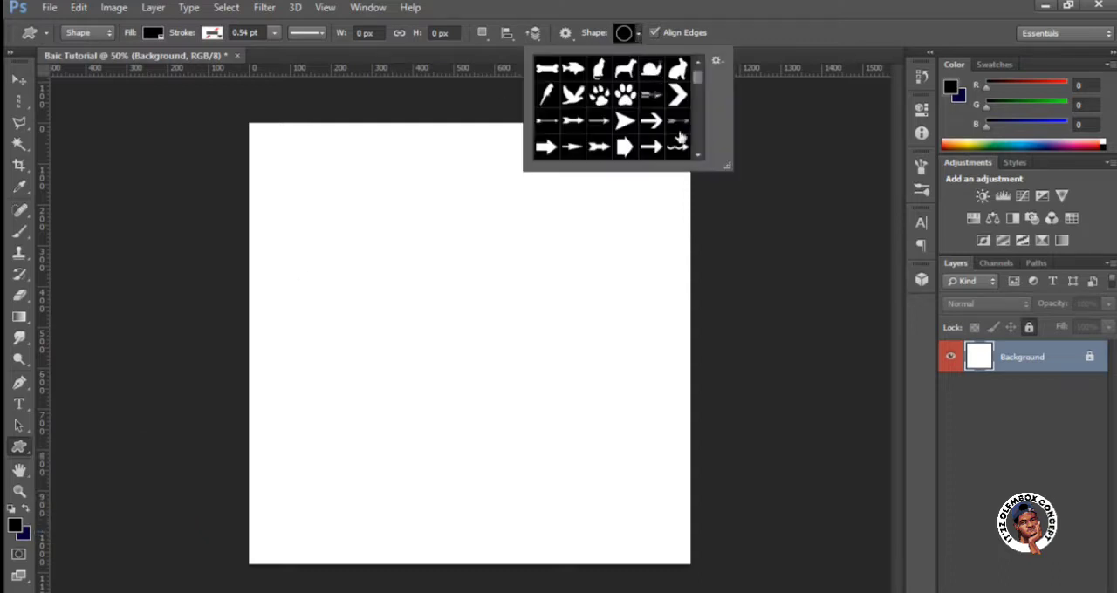
pyautogui.moveTo(697, 81); pyautogui.dragTo(700, 134)
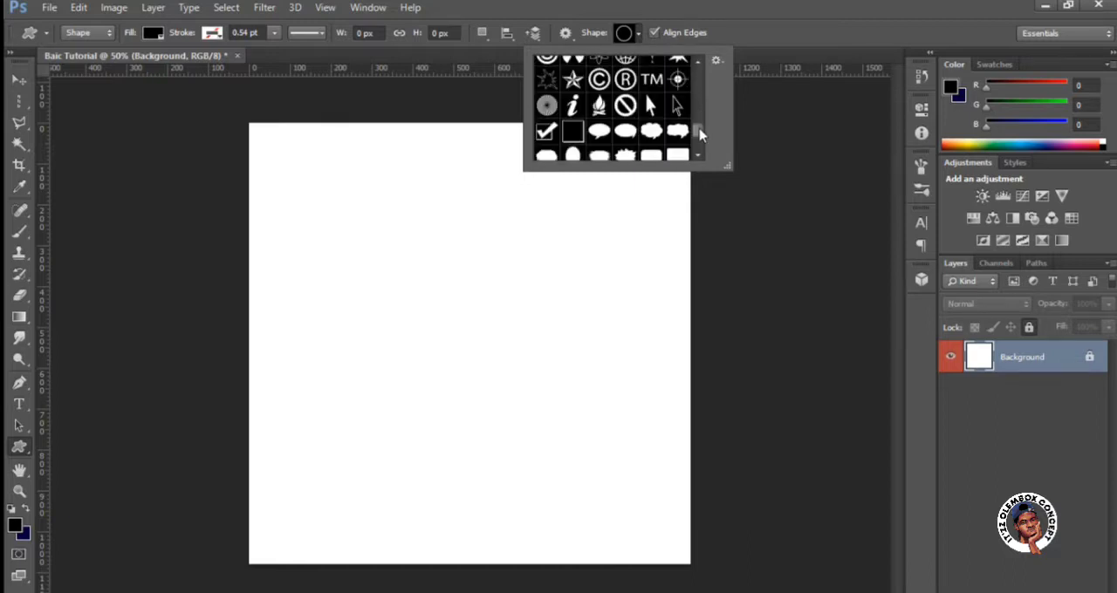
# Draw a black five-sided polygon about 578 x 554 px in the upper-left part of the canvas with the Polygon Tool.
pyautogui.rightClick(25, 447)
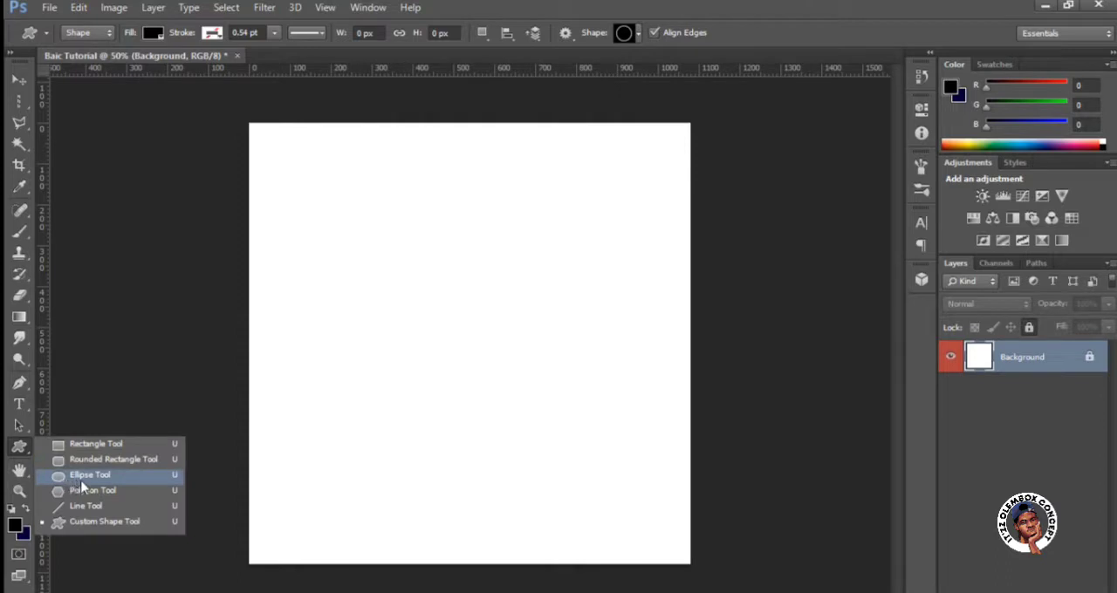
pyautogui.click(81, 489)
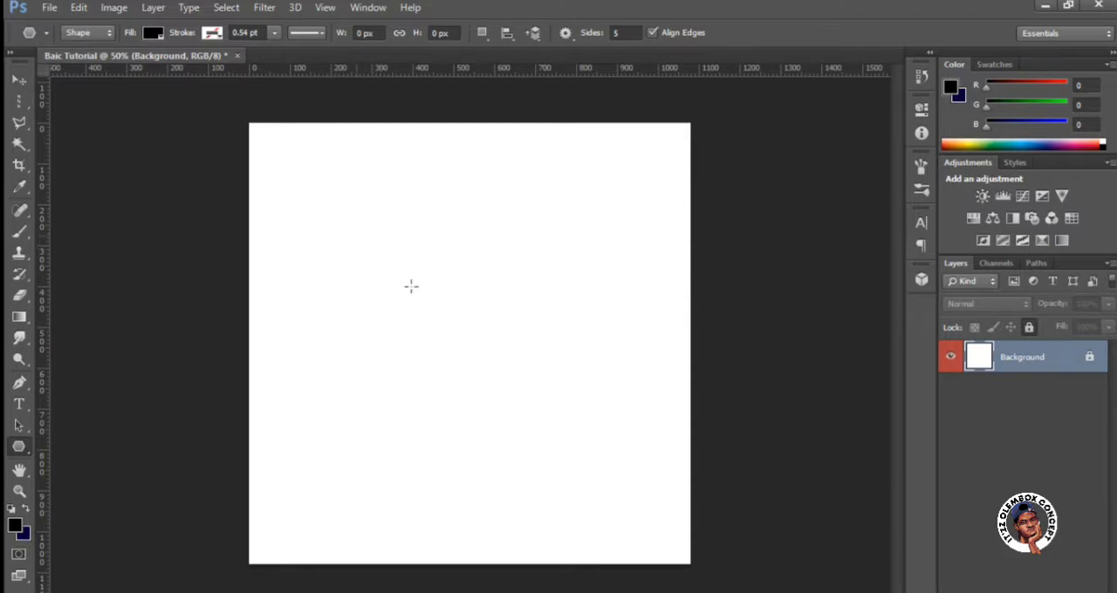
pyautogui.moveTo(356, 236); pyautogui.dragTo(430, 334)
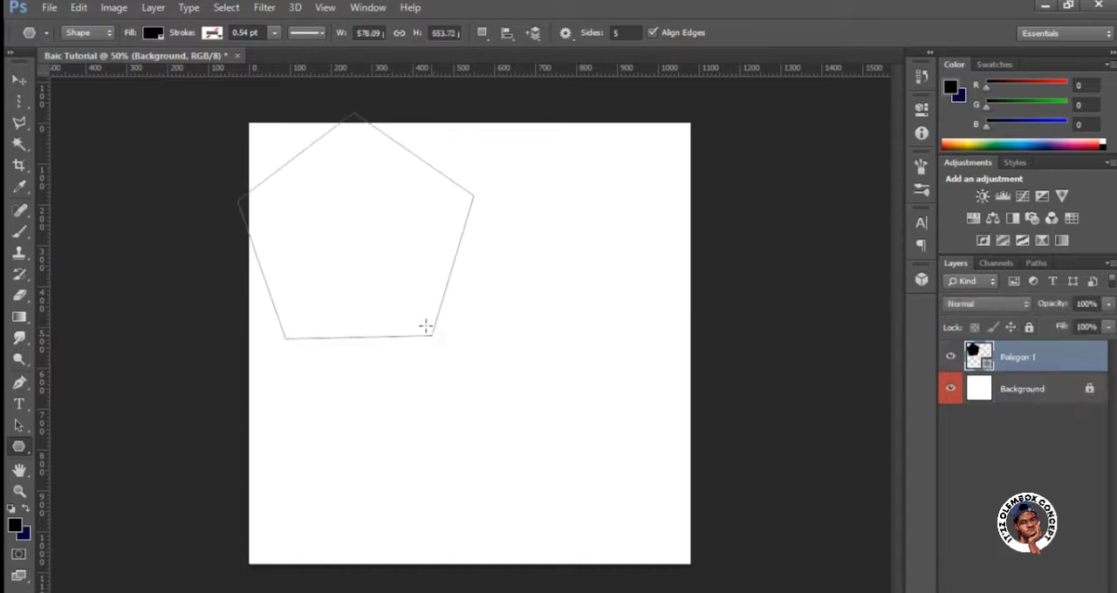
# Try moving the pentagon to the middle of the canvas and return it to its original place.
pyautogui.click(19, 80)
pyautogui.moveTo(319, 305); pyautogui.dragTo(489, 369)
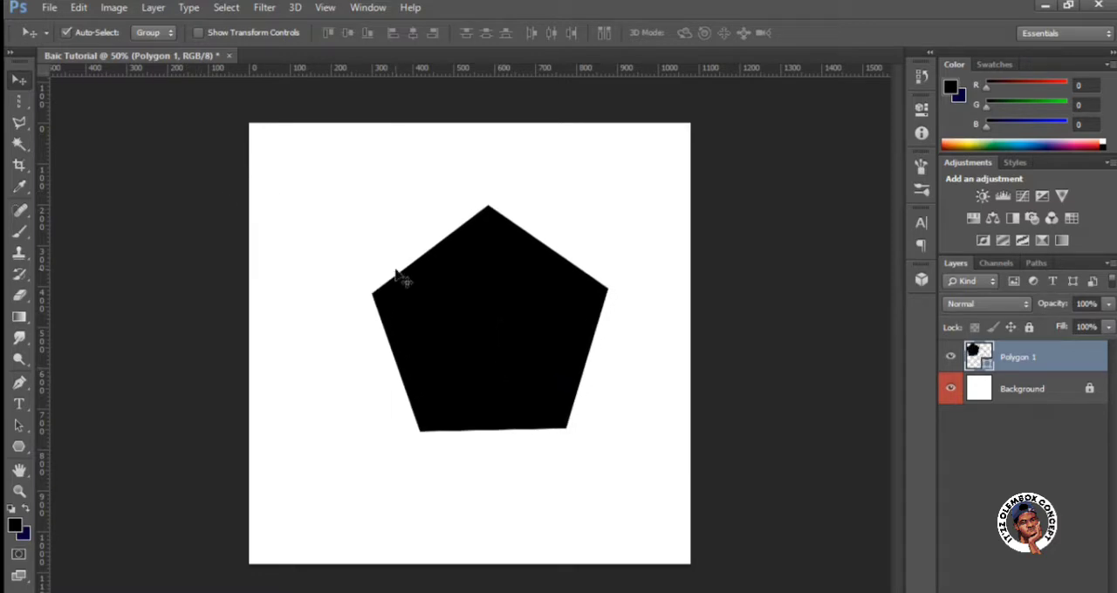
pyautogui.moveTo(397, 275); pyautogui.dragTo(261, 183)
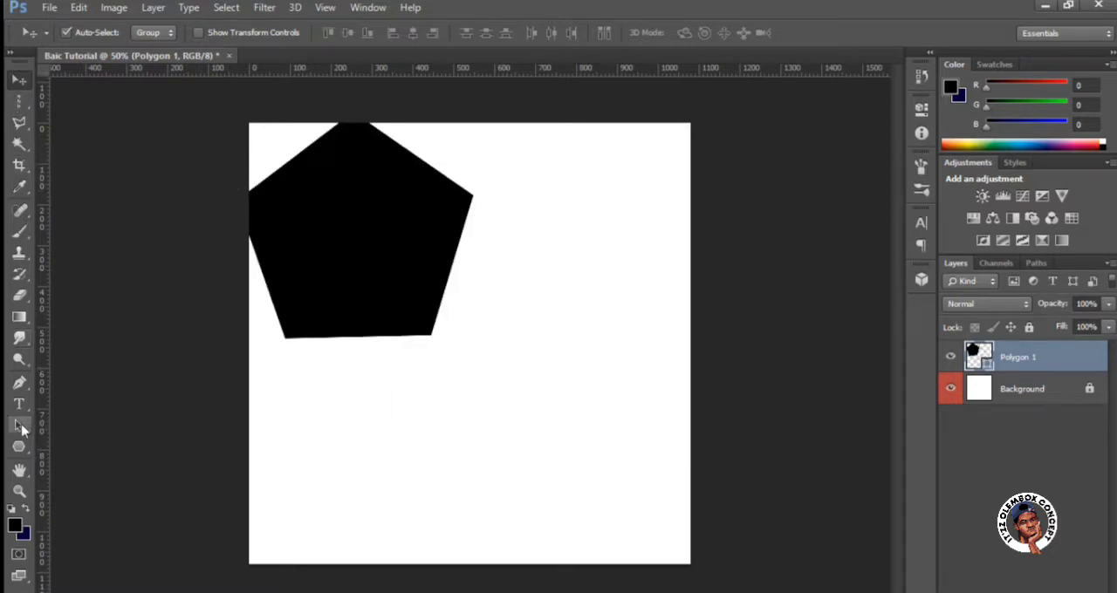
pyautogui.click(18, 446)
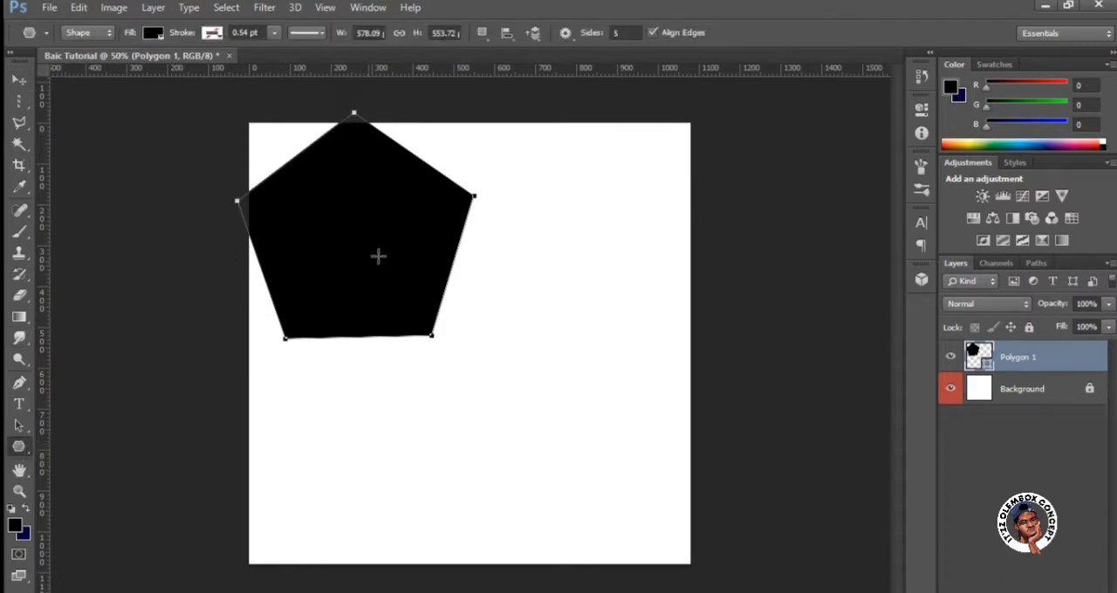
pyautogui.click(387, 224)
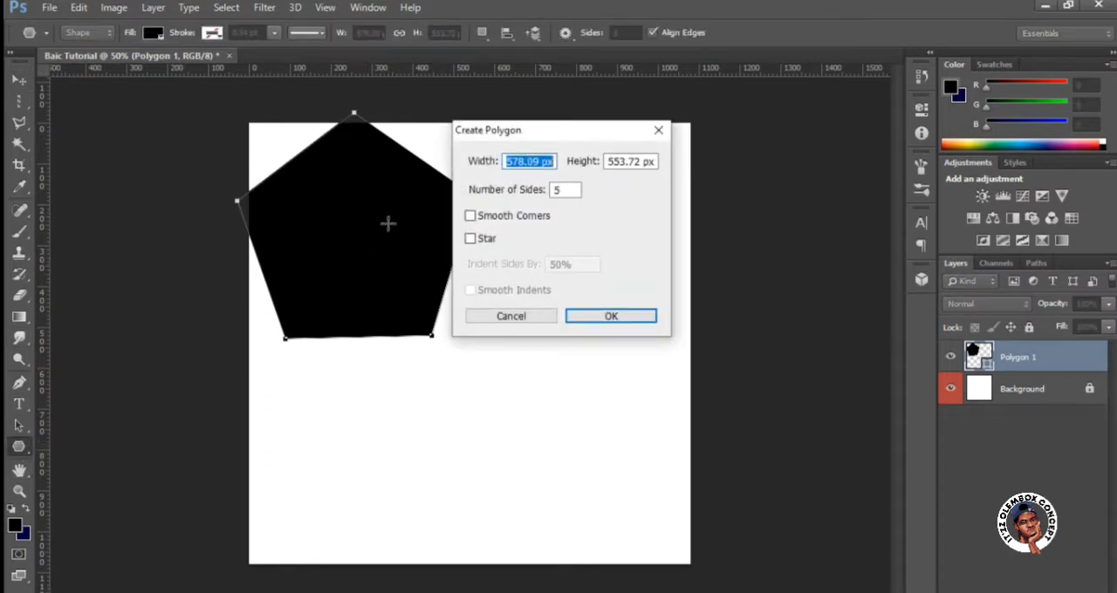
pyautogui.click(521, 319)
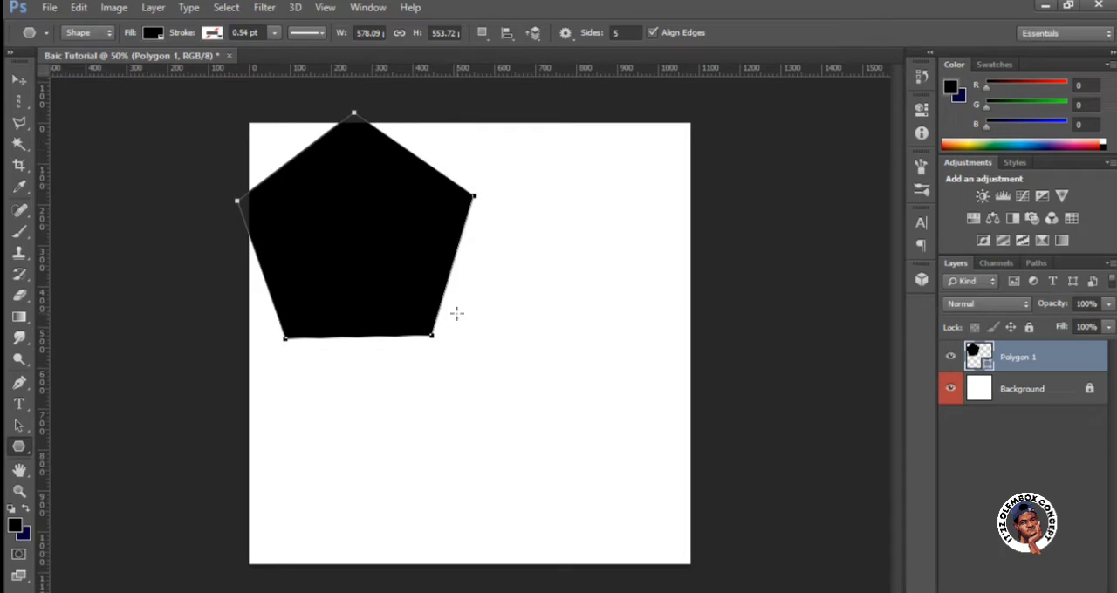
# Move the pentagon near the canvas centre and free-transform it to 108.63% width, 110.71% height and 1.04° rotation.
pyautogui.click(19, 80)
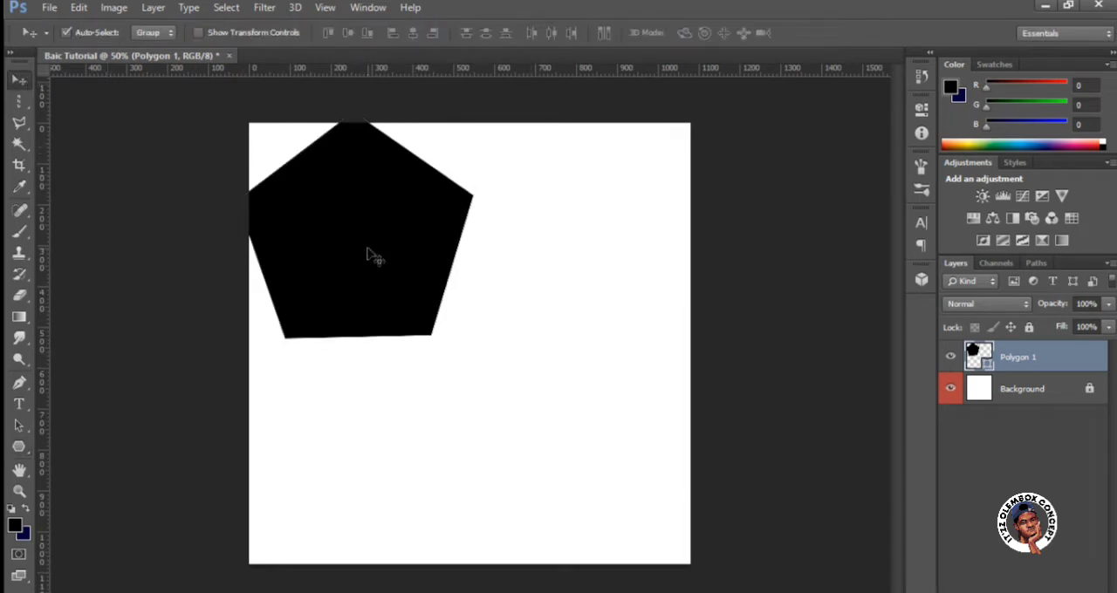
pyautogui.moveTo(371, 248); pyautogui.dragTo(482, 361)
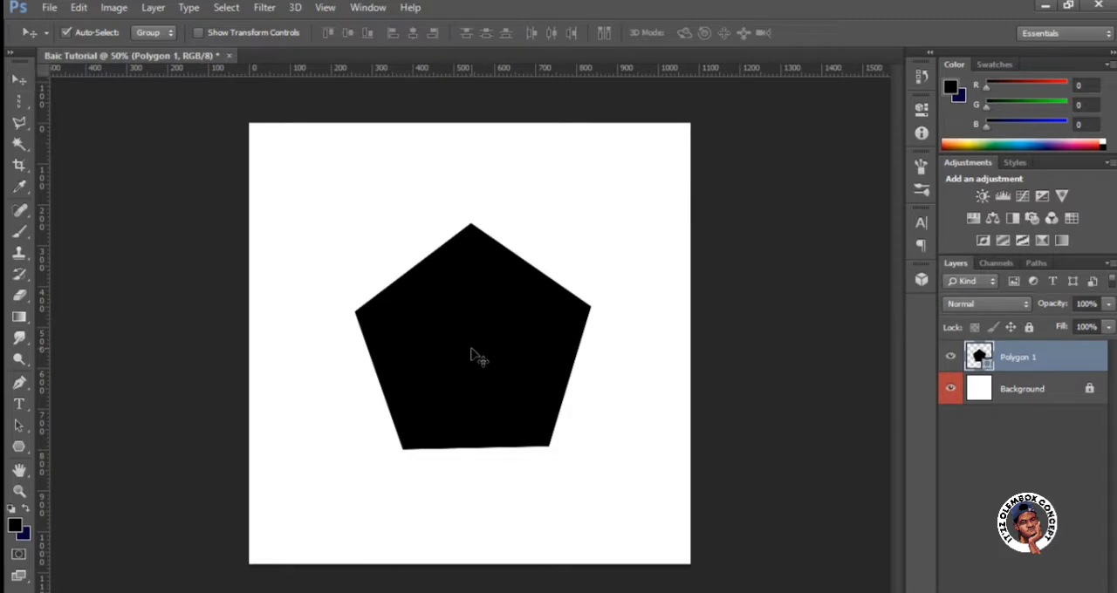
pyautogui.hotkey('ctrl', 't')
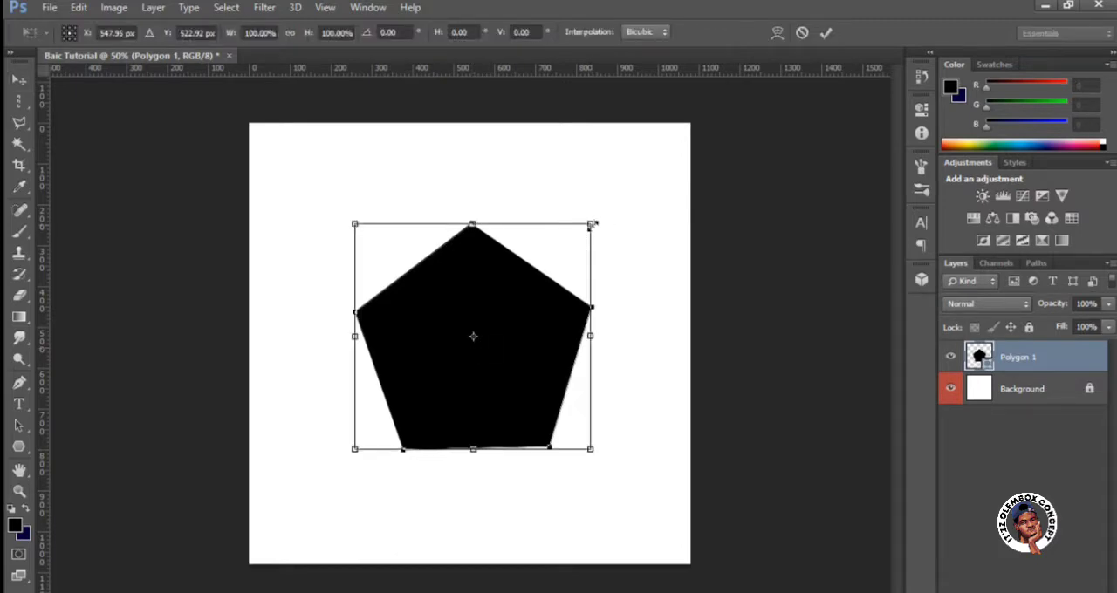
pyautogui.moveTo(592, 225); pyautogui.dragTo(604, 248)
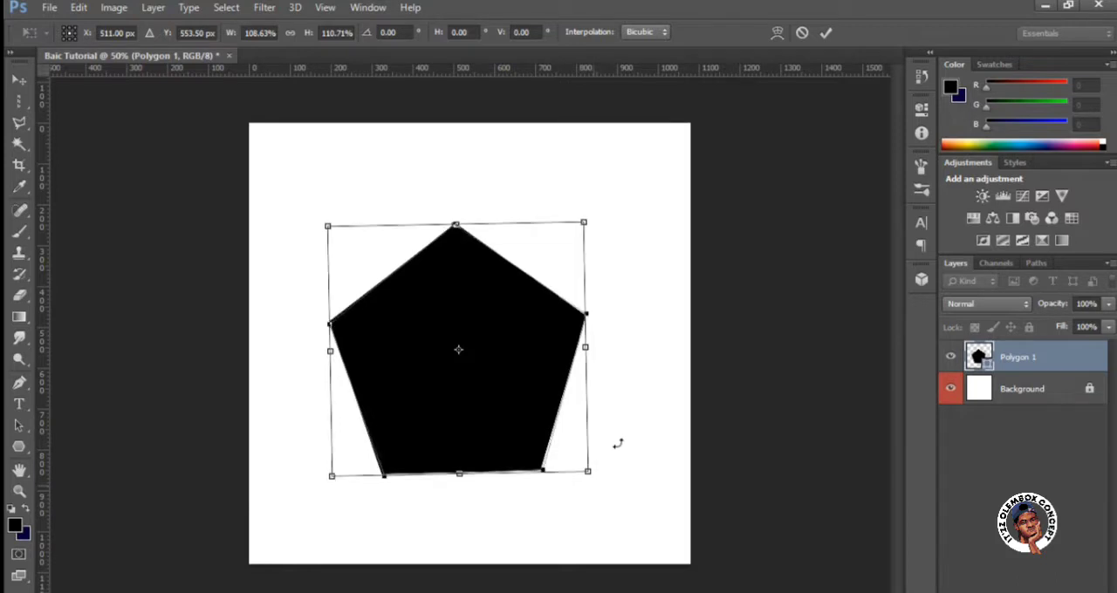
pyautogui.moveTo(616, 444); pyautogui.dragTo(575, 466)
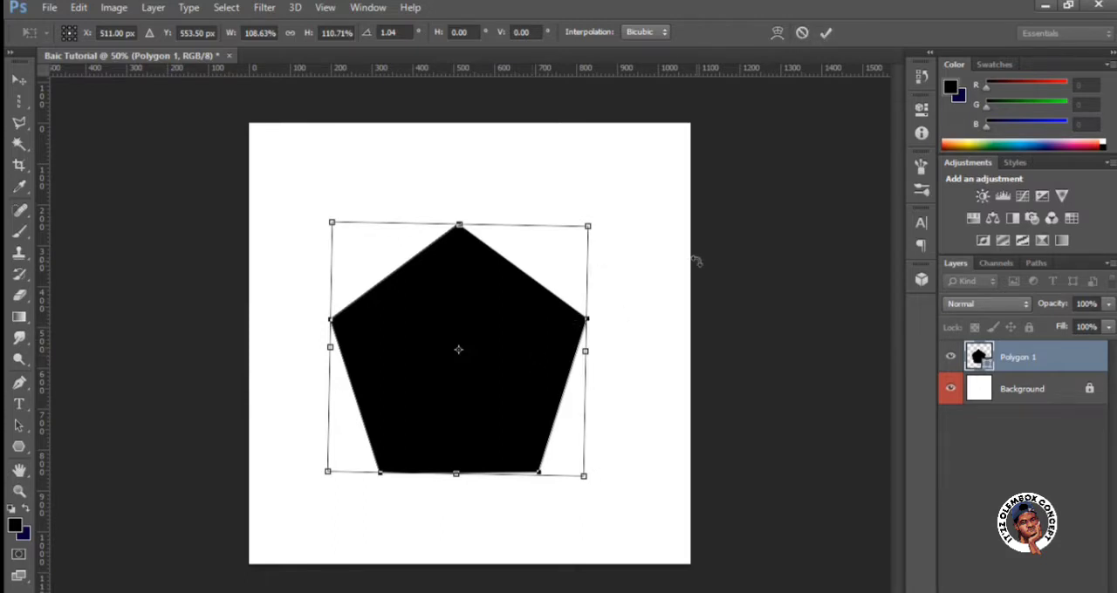
pyautogui.click(827, 34)
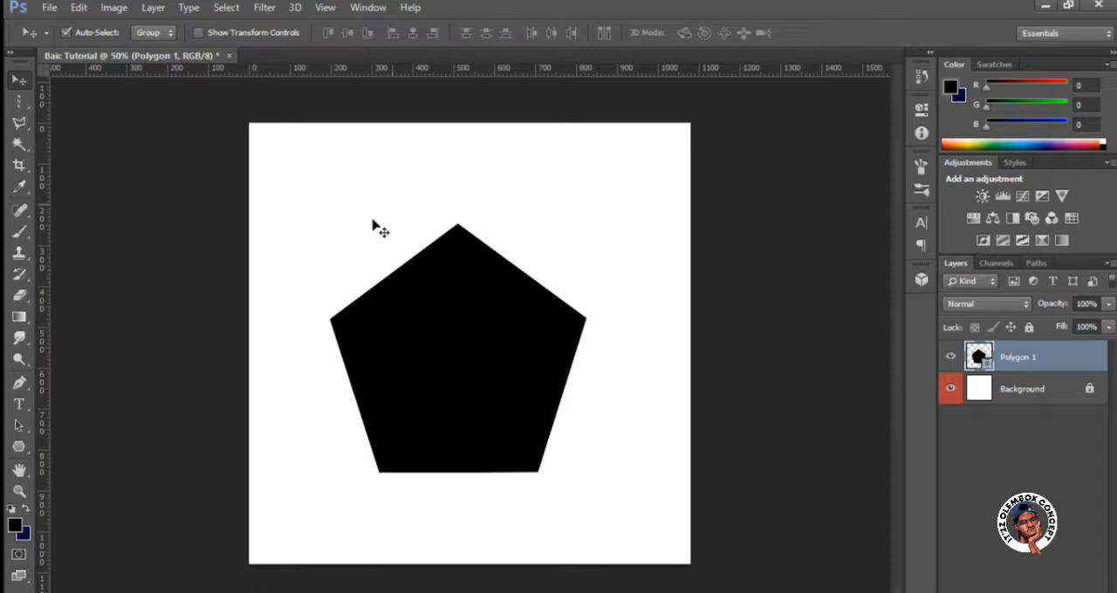
# Try several colour swatches as the pentagon's fill and settle on dark brown.
pyautogui.click(19, 448)
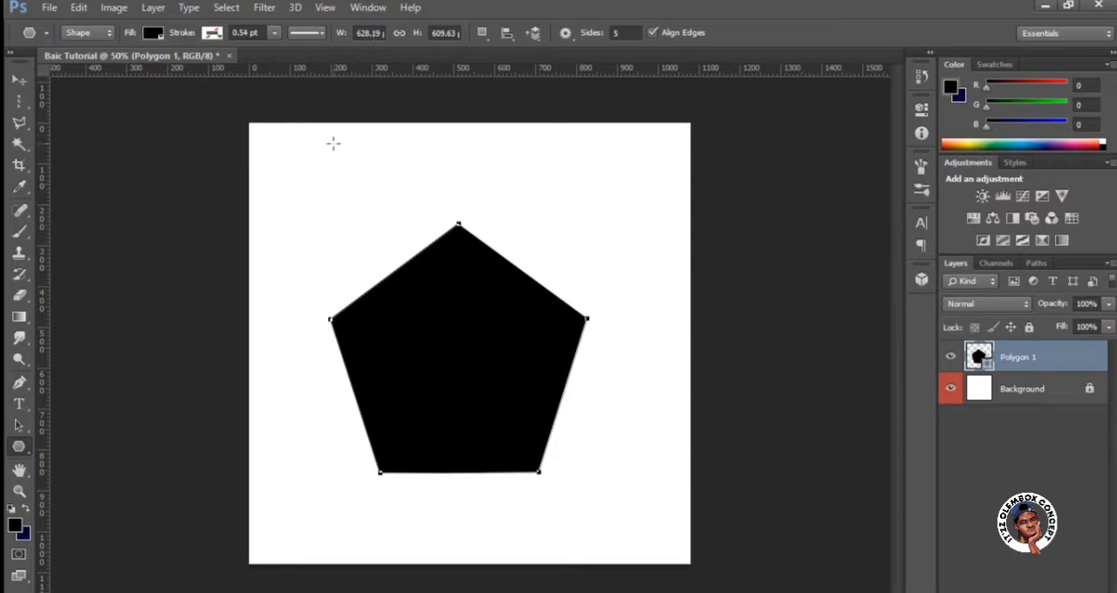
pyautogui.click(150, 37)
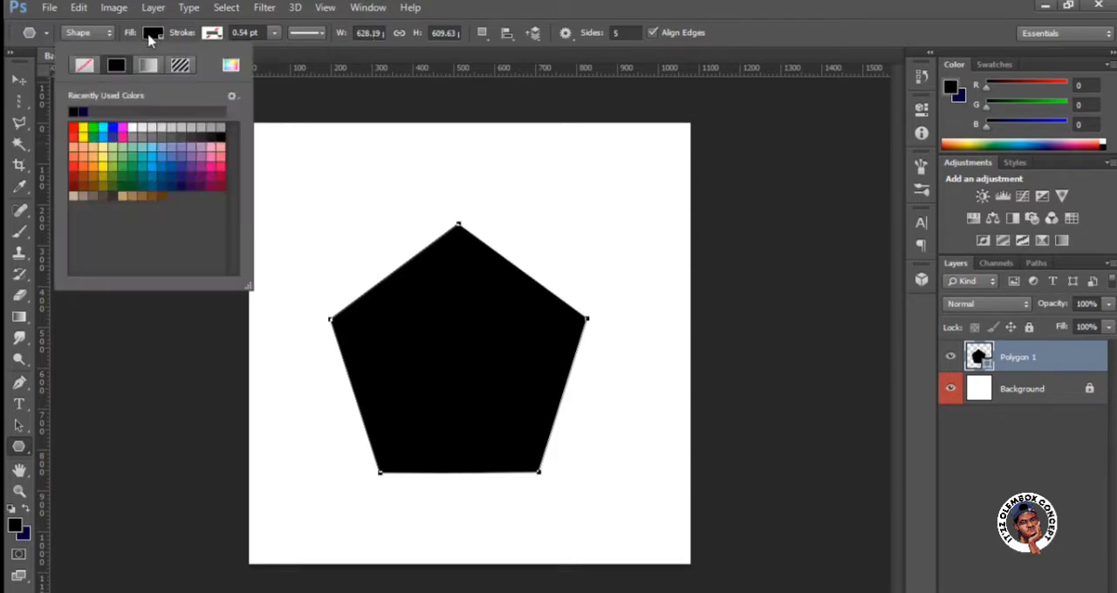
pyautogui.click(113, 129)
pyautogui.click(138, 147)
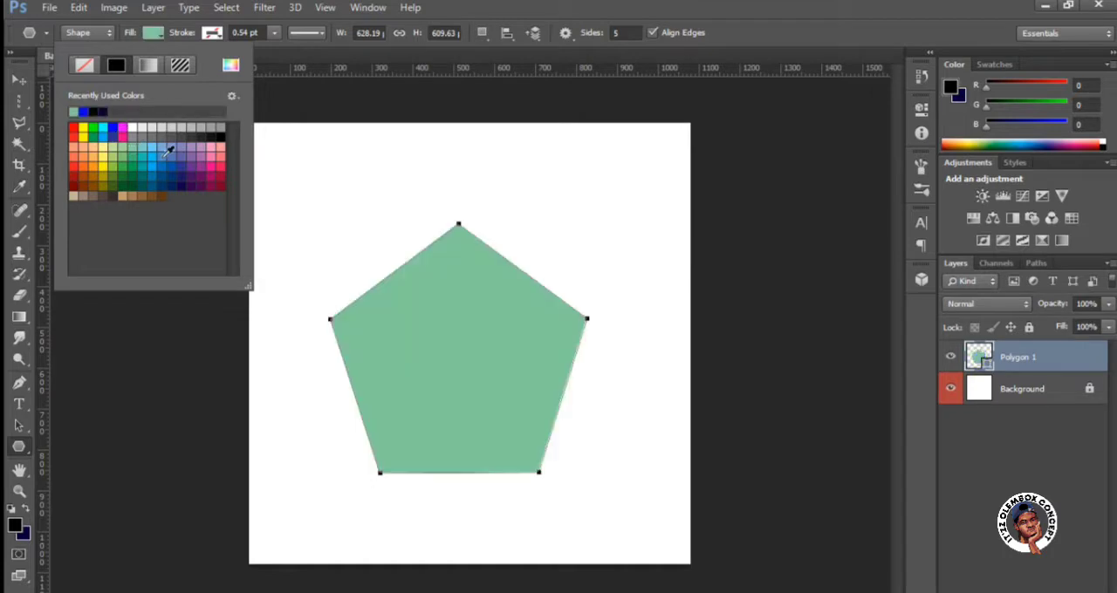
pyautogui.click(163, 154)
pyautogui.click(219, 129)
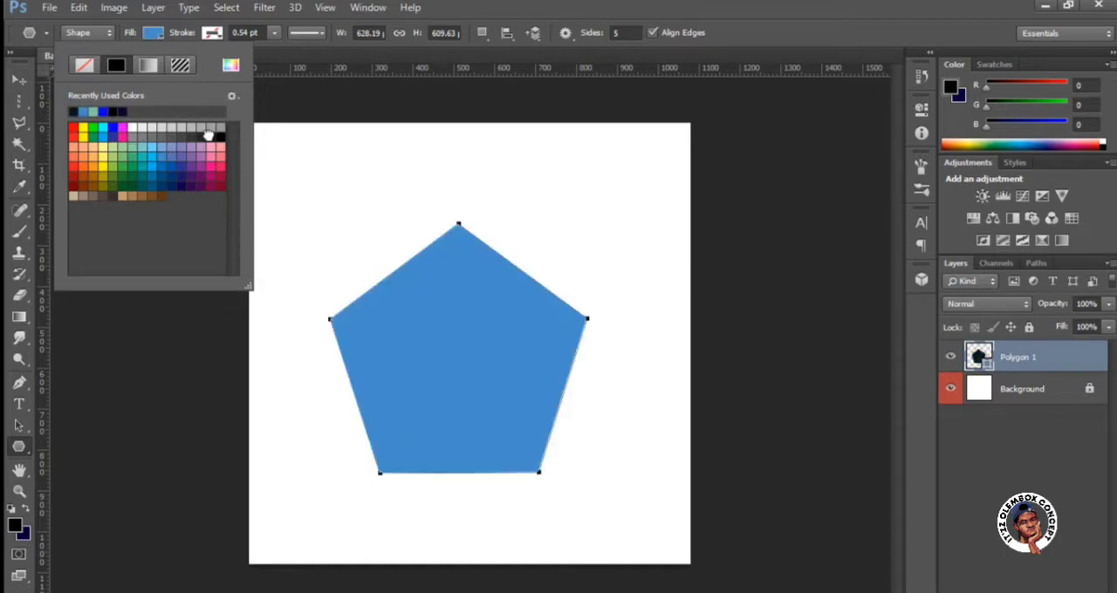
pyautogui.click(160, 197)
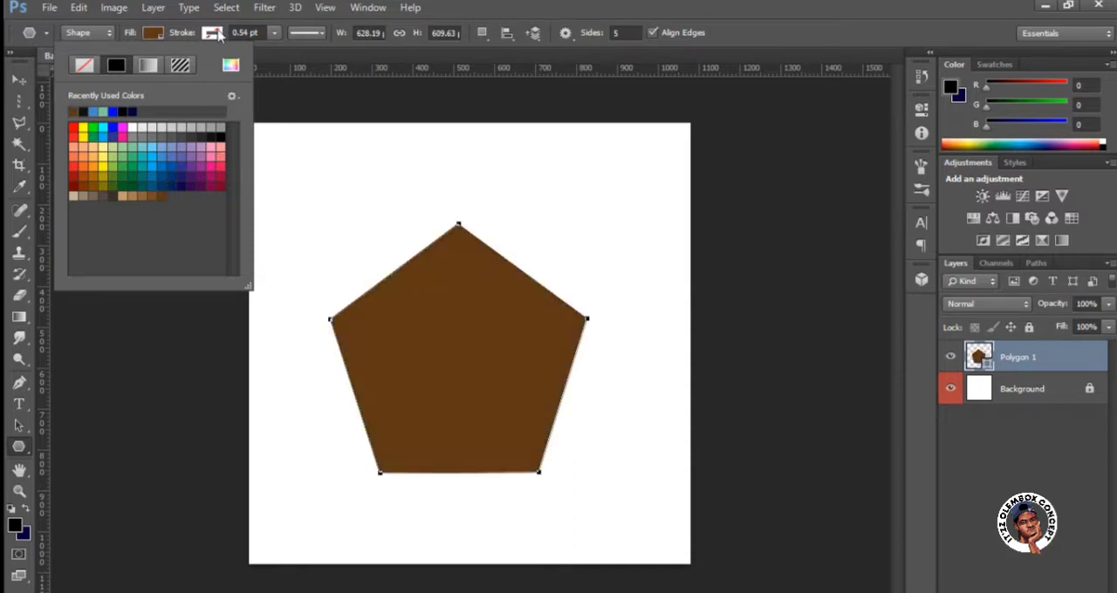
# Set the pentagon's stroke colour to light blue.
pyautogui.click(213, 35)
pyautogui.click(214, 35)
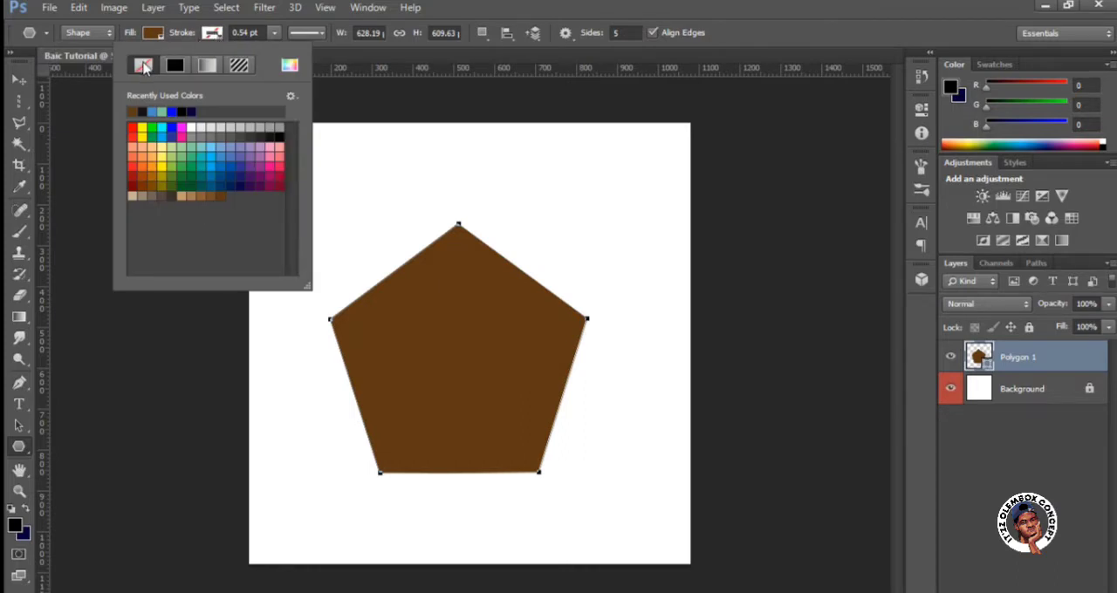
pyautogui.click(207, 148)
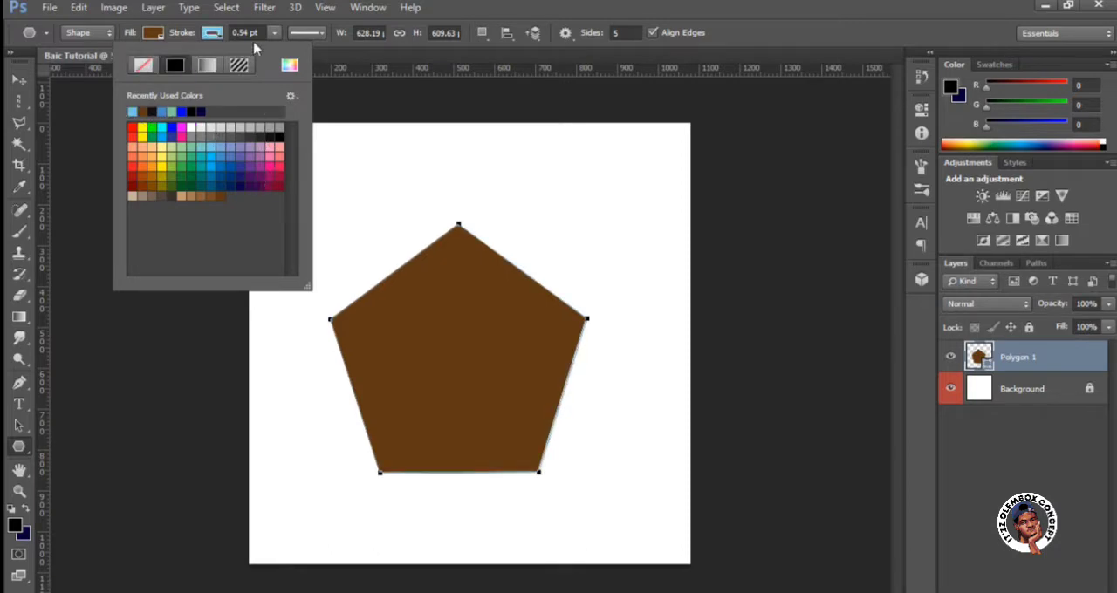
# Set the pentagon's stroke colour to pinkish red and its stroke width to 3.10 pt.
pyautogui.click(280, 163)
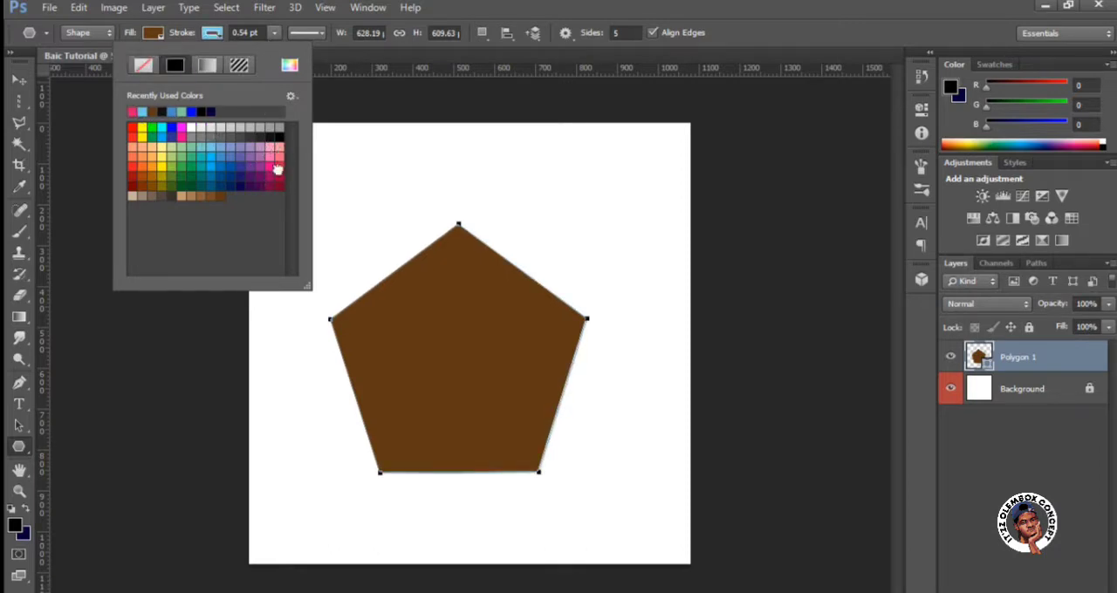
pyautogui.click(275, 35)
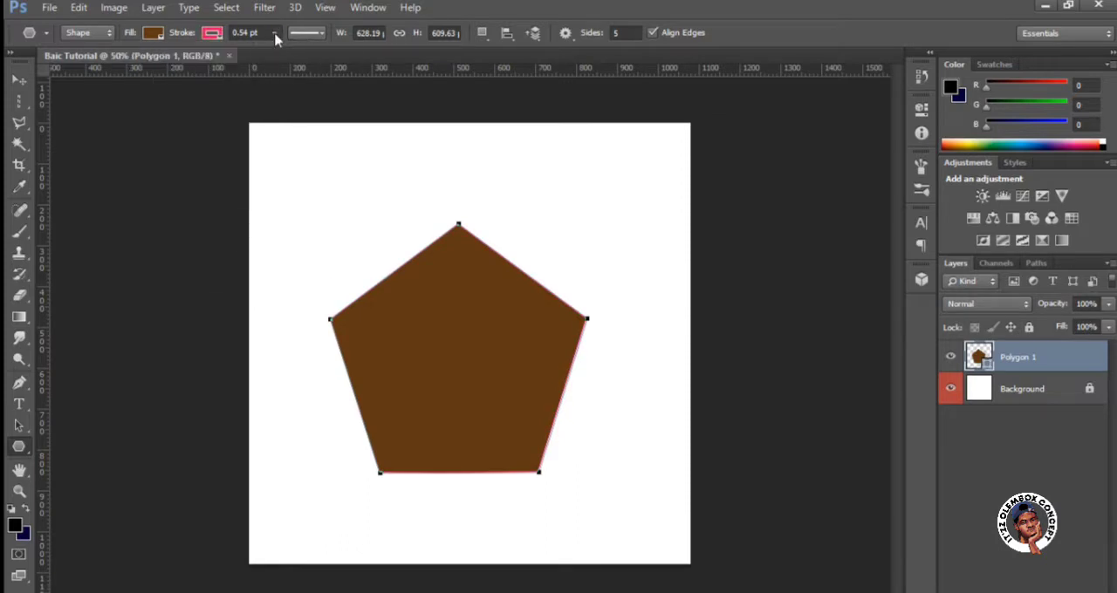
pyautogui.click(275, 33)
pyautogui.moveTo(275, 56)
pyautogui.mouseDown()
pyautogui.moveTo(308, 46)
pyautogui.moveTo(278, 61)
pyautogui.mouseUp()
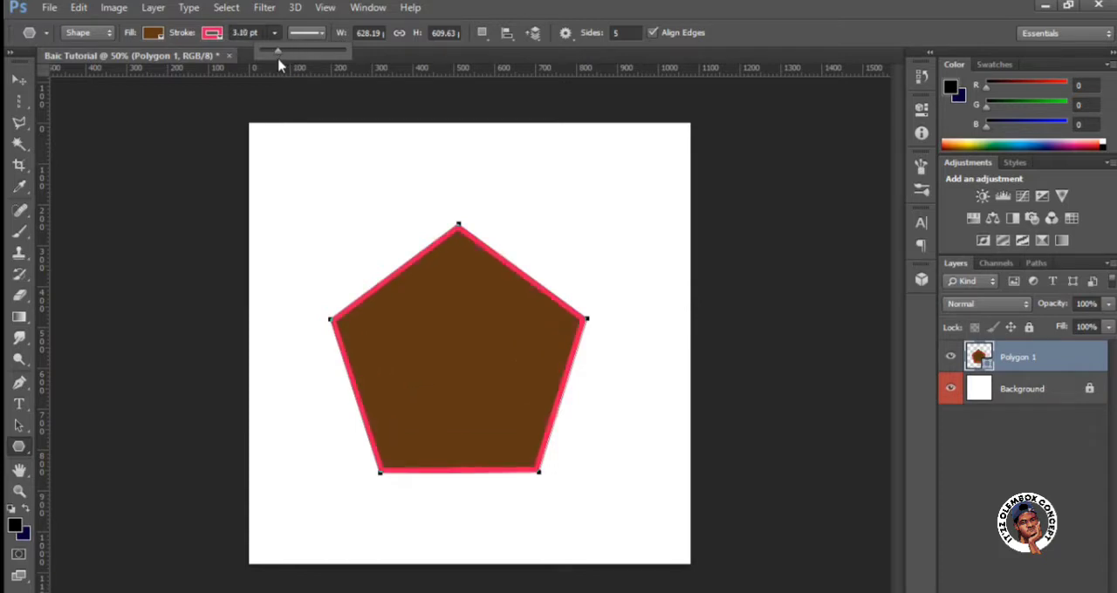
# Remove the pentagon's stroke by setting it to no colour, and switch to the Move tool.
pyautogui.click(212, 33)
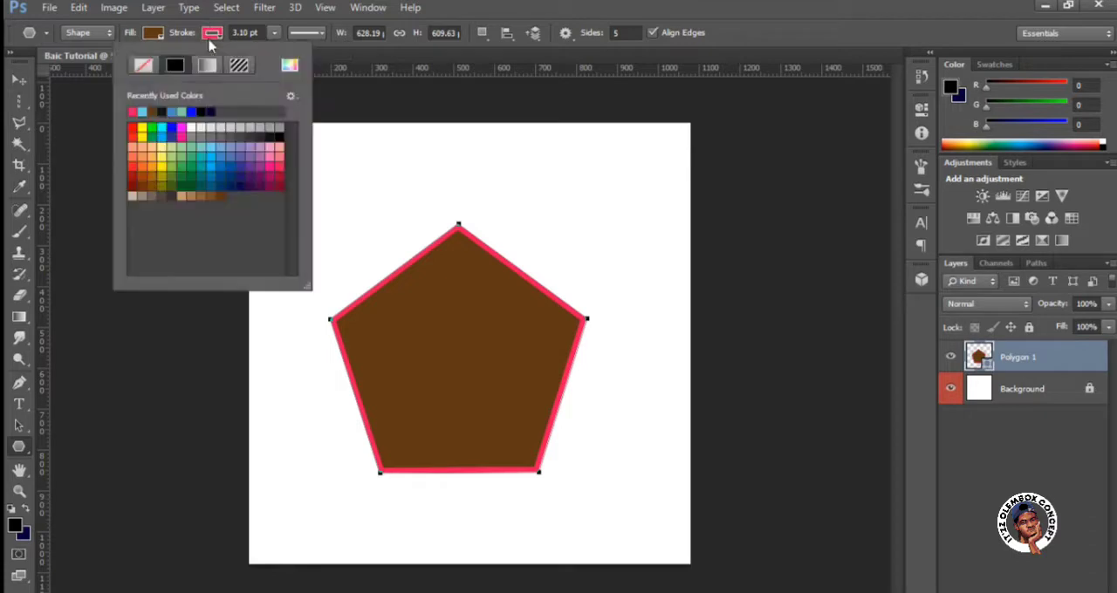
pyautogui.click(145, 67)
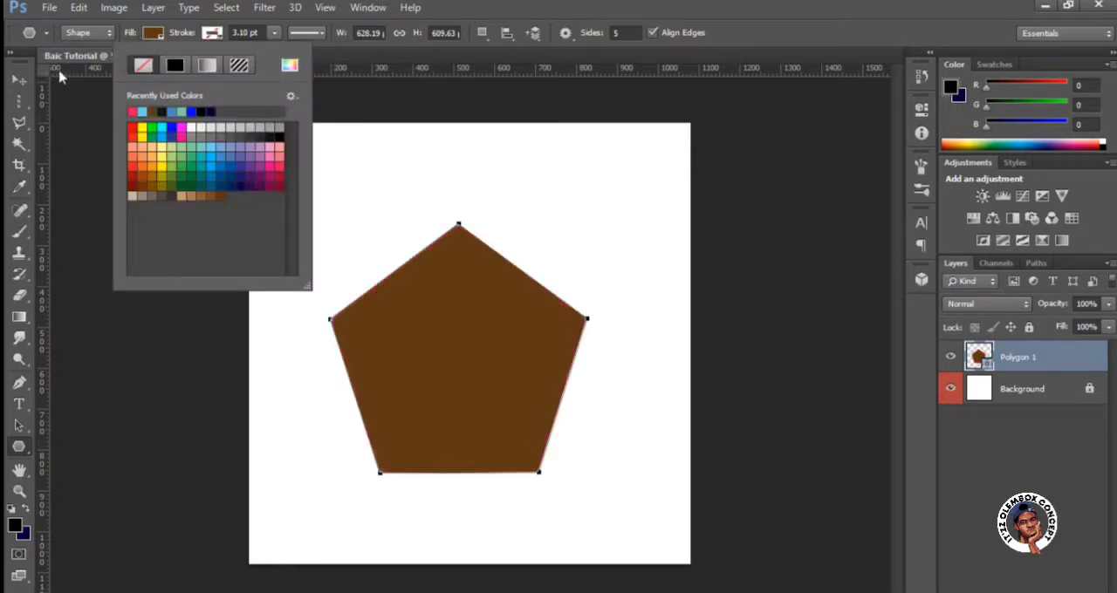
pyautogui.click(21, 84)
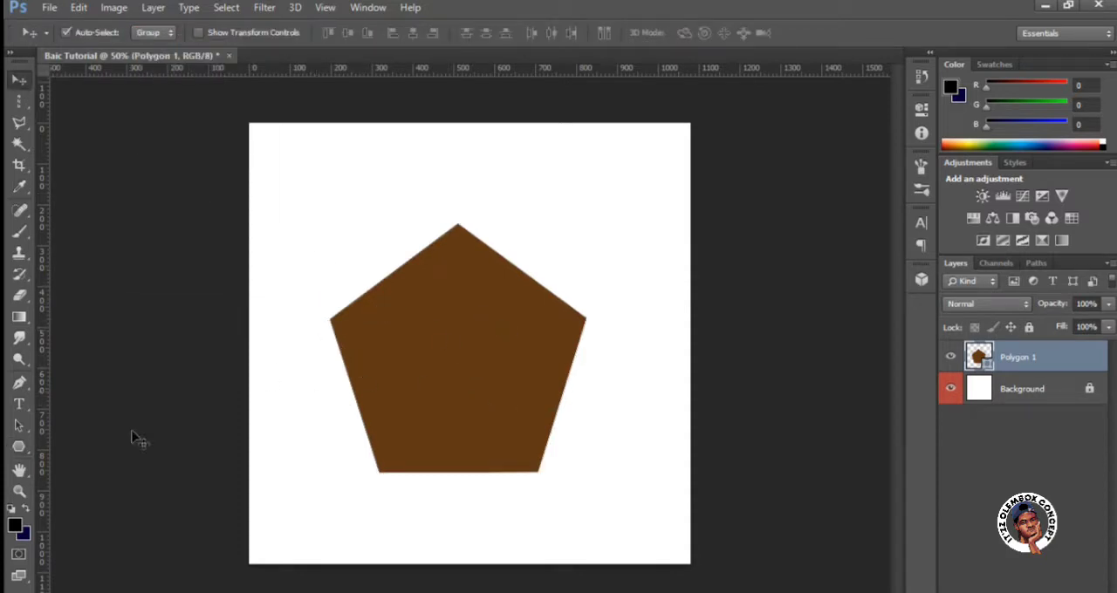
# Try a custom dark green fill, 1b5704, on the pentagon and return it to dark brown.
pyautogui.click(21, 447)
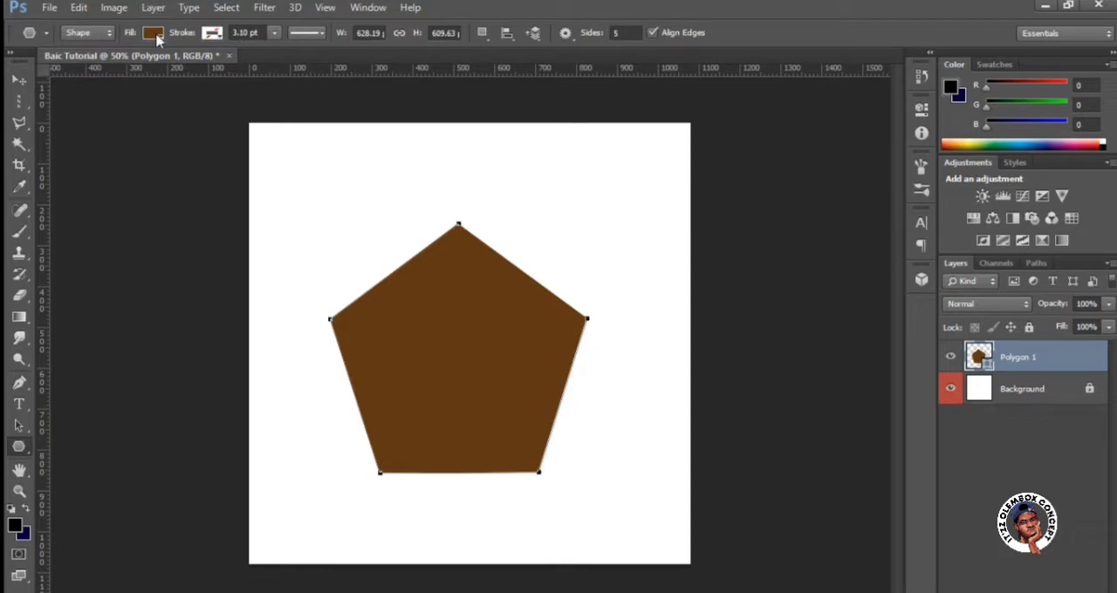
pyautogui.click(154, 35)
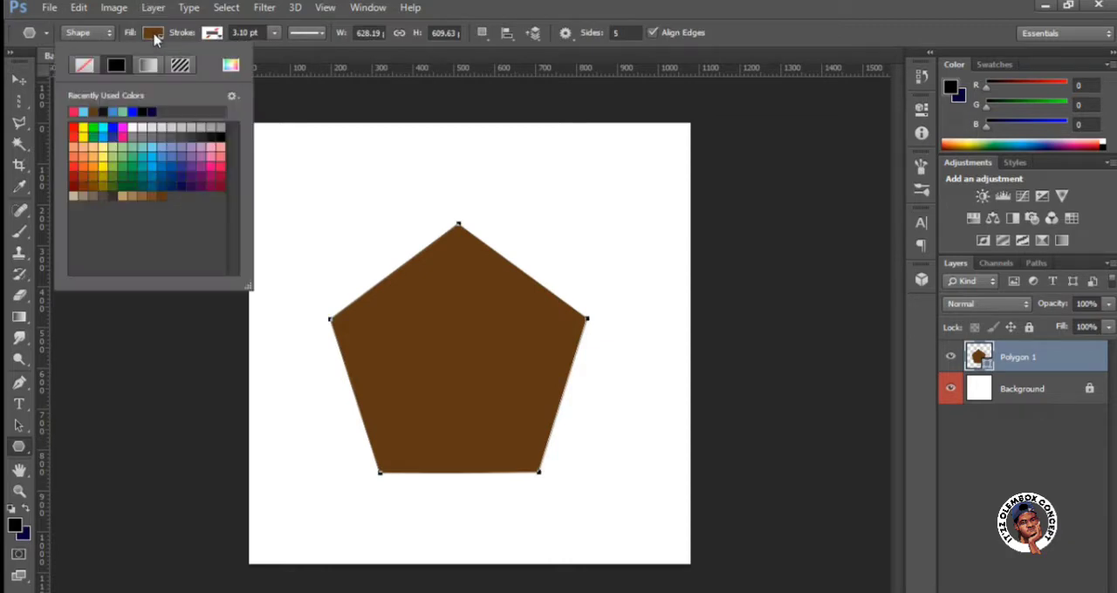
pyautogui.click(231, 66)
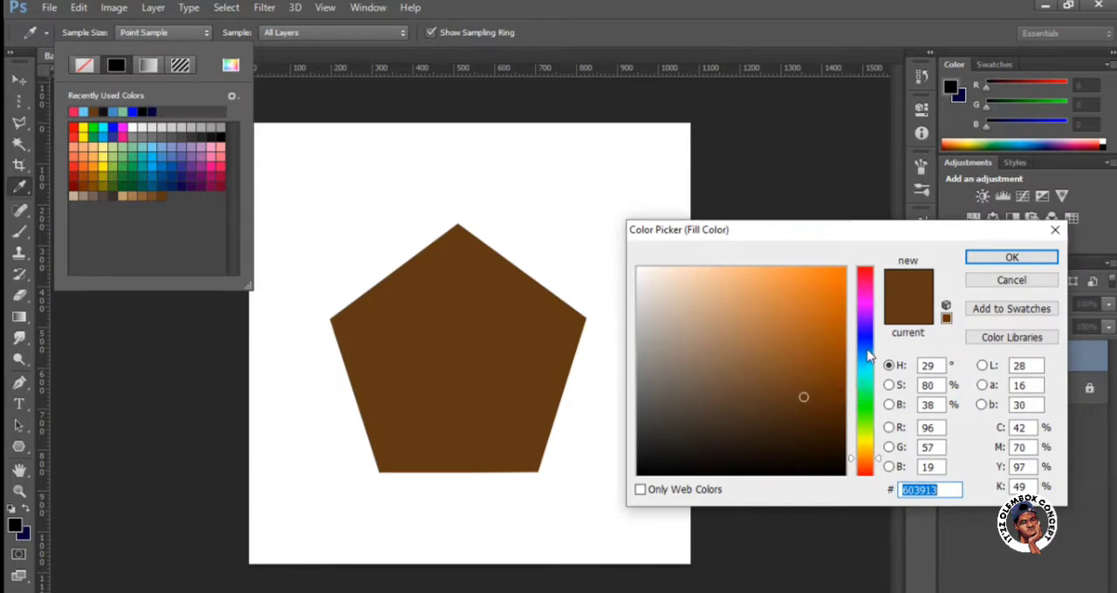
pyautogui.moveTo(869, 367)
pyautogui.mouseDown()
pyautogui.moveTo(870, 430)
pyautogui.moveTo(827, 411)
pyautogui.mouseUp()
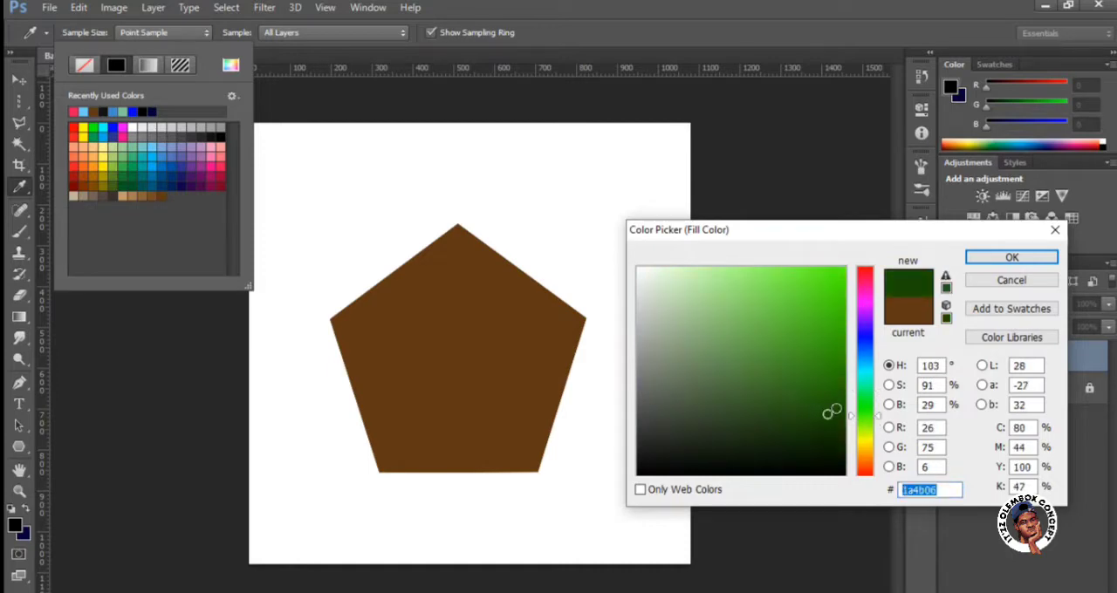
pyautogui.click(1010, 256)
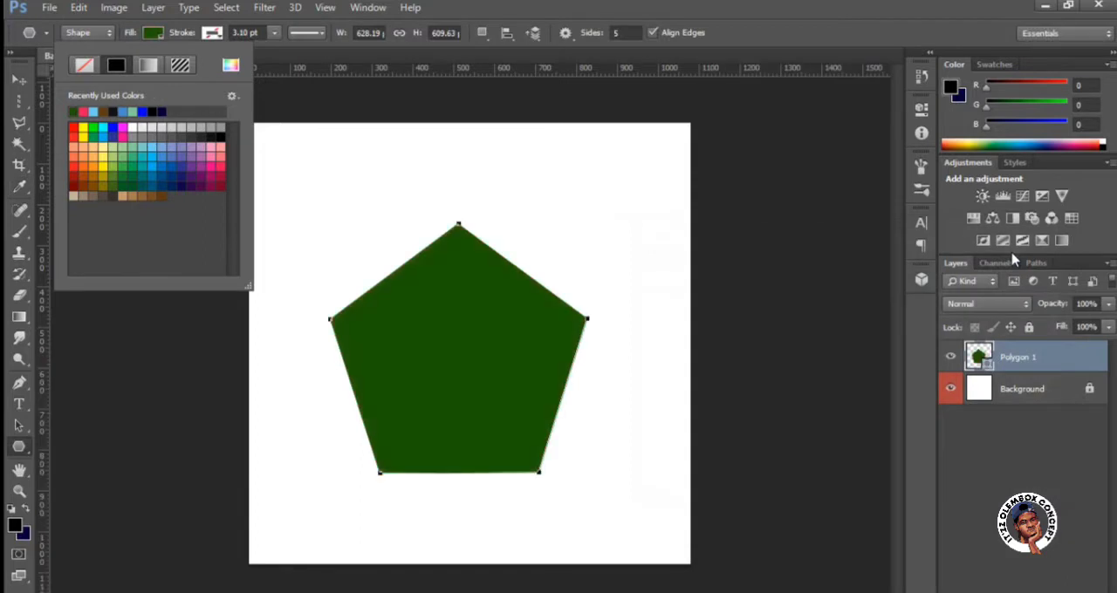
pyautogui.click(110, 108)
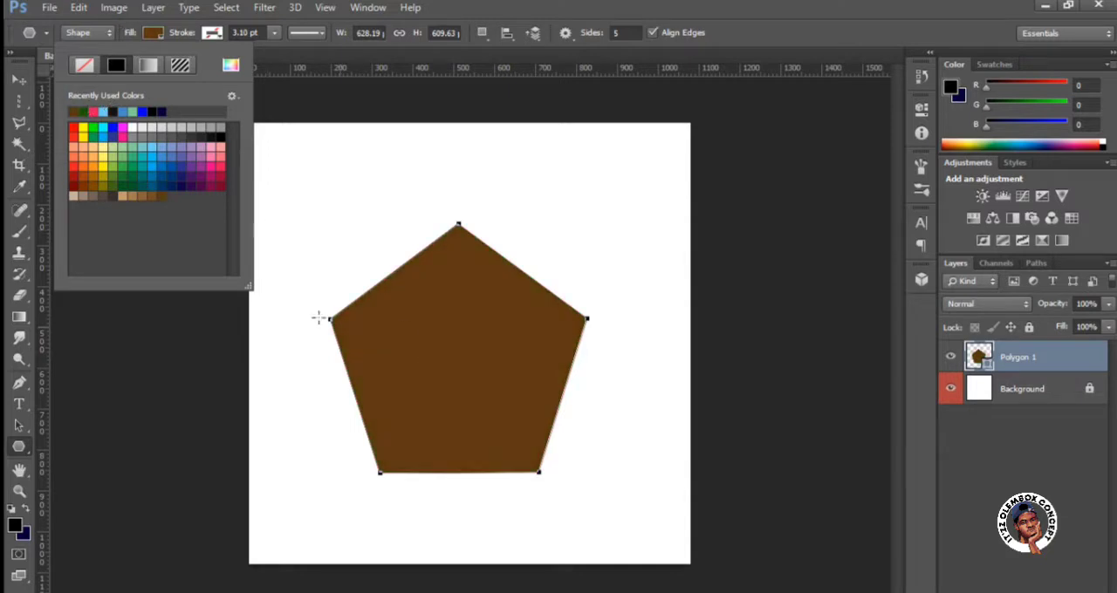
pyautogui.click(157, 37)
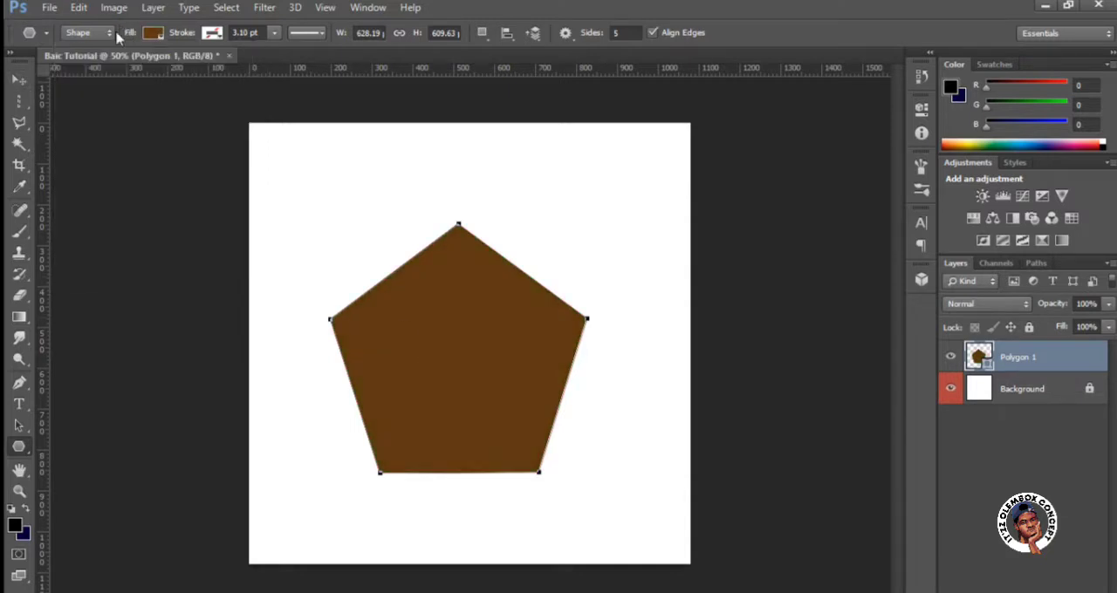
# Move the pentagon slightly up and to the right on the canvas.
pyautogui.click(27, 79)
pyautogui.moveTo(467, 389); pyautogui.dragTo(489, 383)
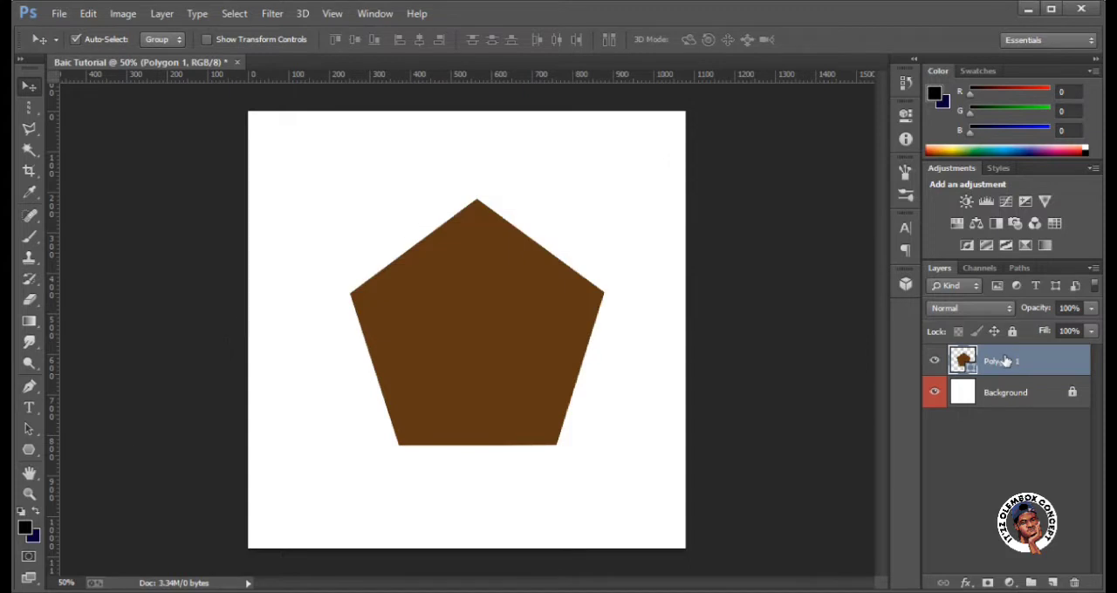
# Open the layer style settings of the Polygon 1 layer and enable Bevel & Emboss.
pyautogui.doubleClick(1005, 362)
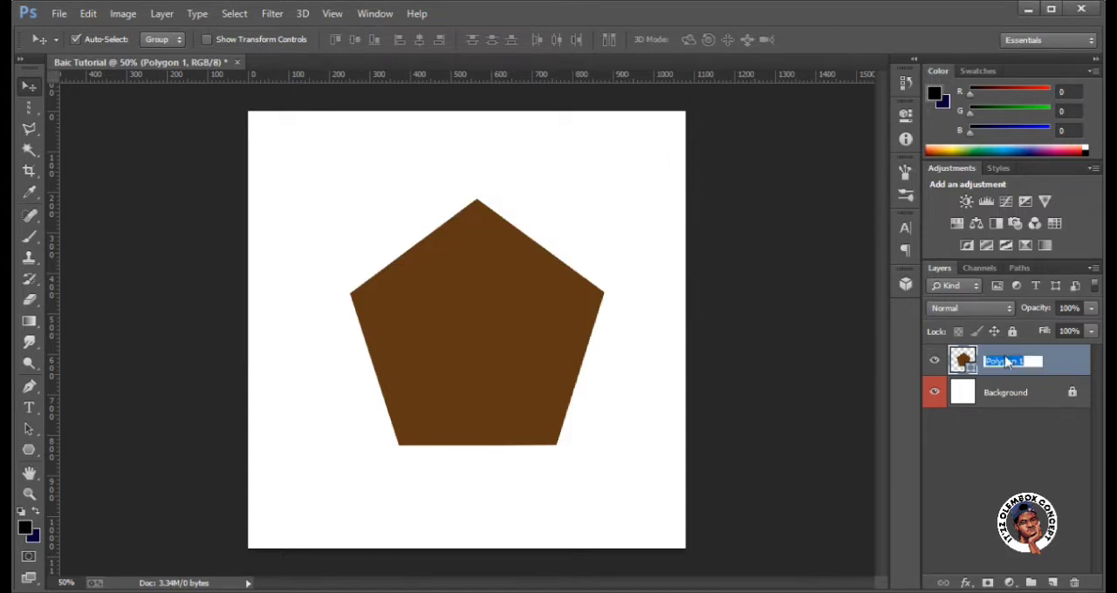
pyautogui.press('Return')
pyautogui.doubleClick(1006, 351)
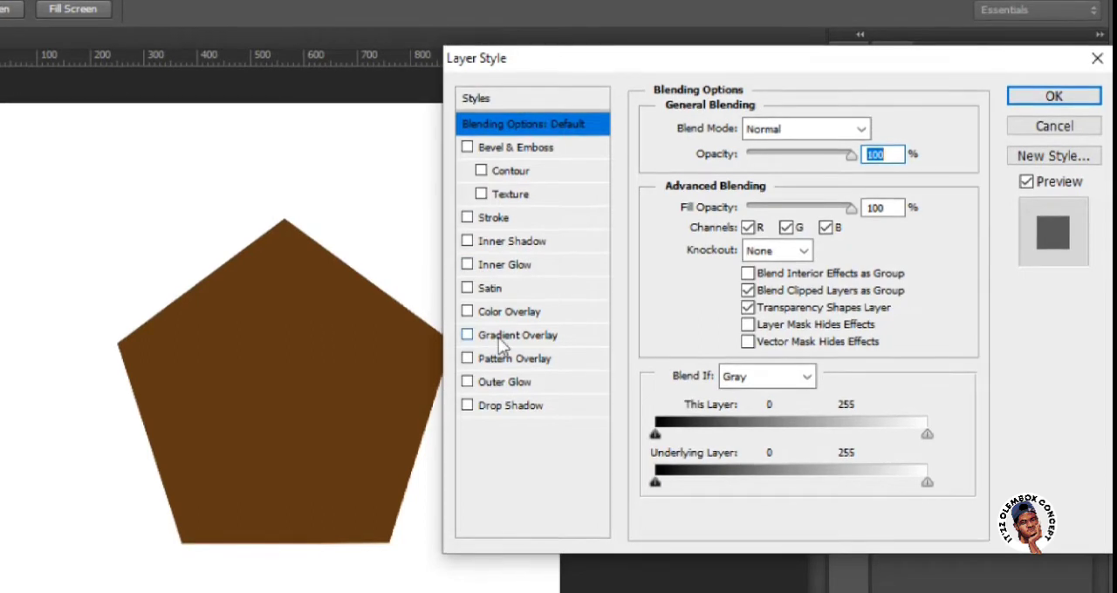
pyautogui.click(465, 145)
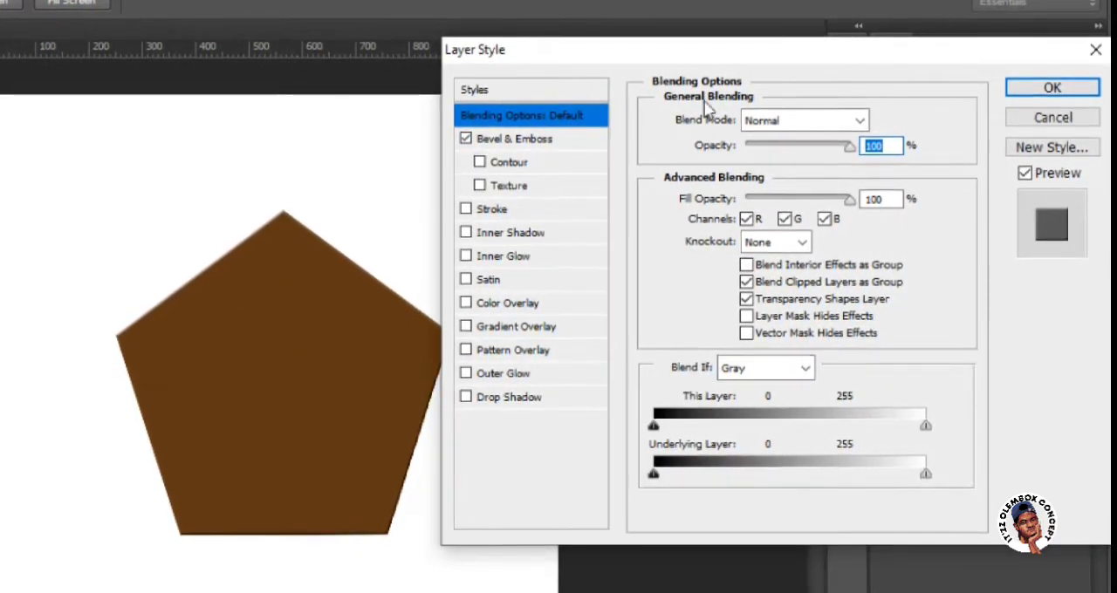
pyautogui.click(585, 139)
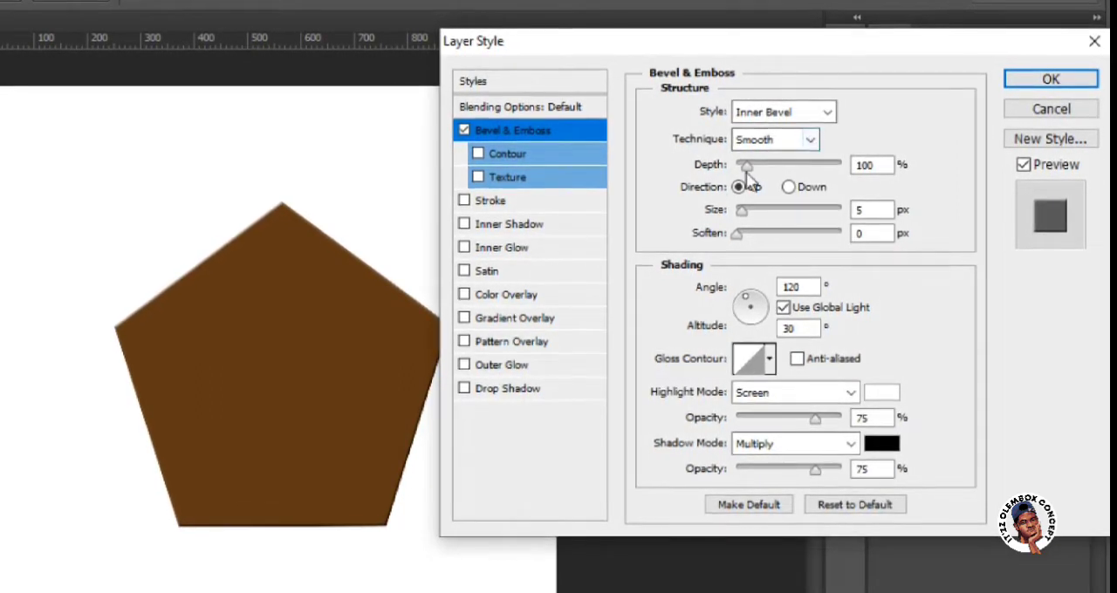
# Set the bevel's depth to 286% and its size to 65 px, keeping soften at 0 px.
pyautogui.moveTo(748, 166)
pyautogui.mouseDown()
pyautogui.moveTo(790, 162)
pyautogui.moveTo(735, 160)
pyautogui.moveTo(759, 158)
pyautogui.mouseUp()
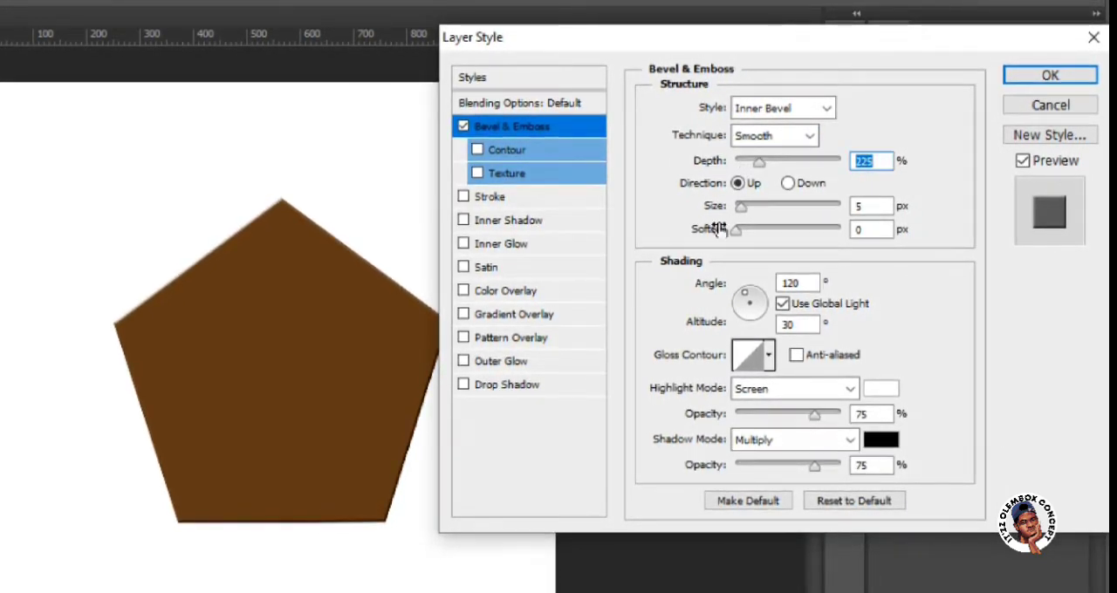
pyautogui.hotkey('ctrl', '+')
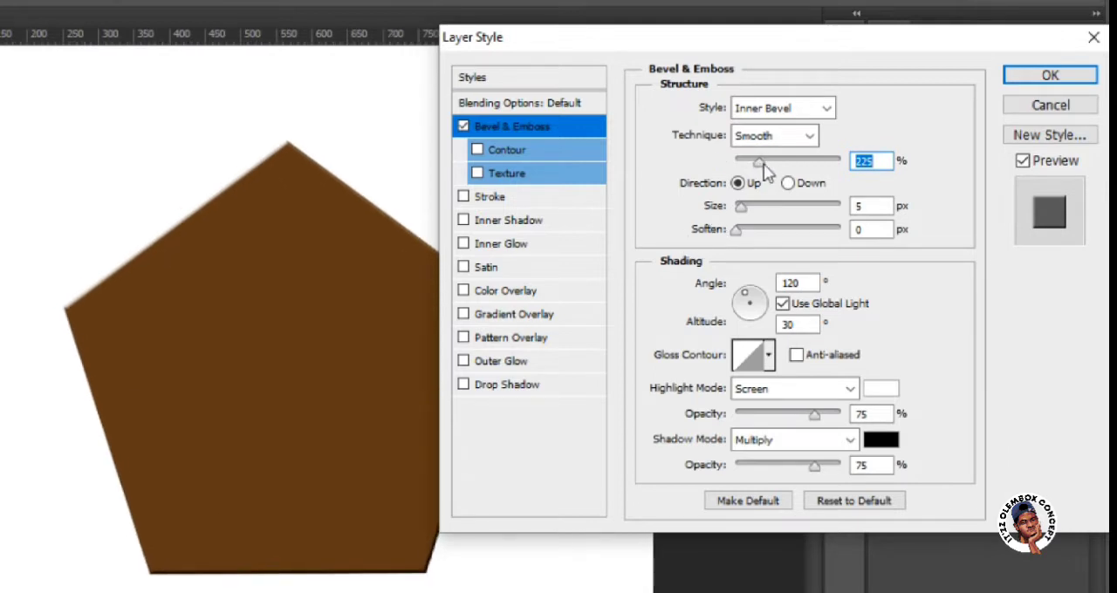
pyautogui.moveTo(762, 163); pyautogui.dragTo(765, 162)
pyautogui.moveTo(740, 209); pyautogui.dragTo(769, 212)
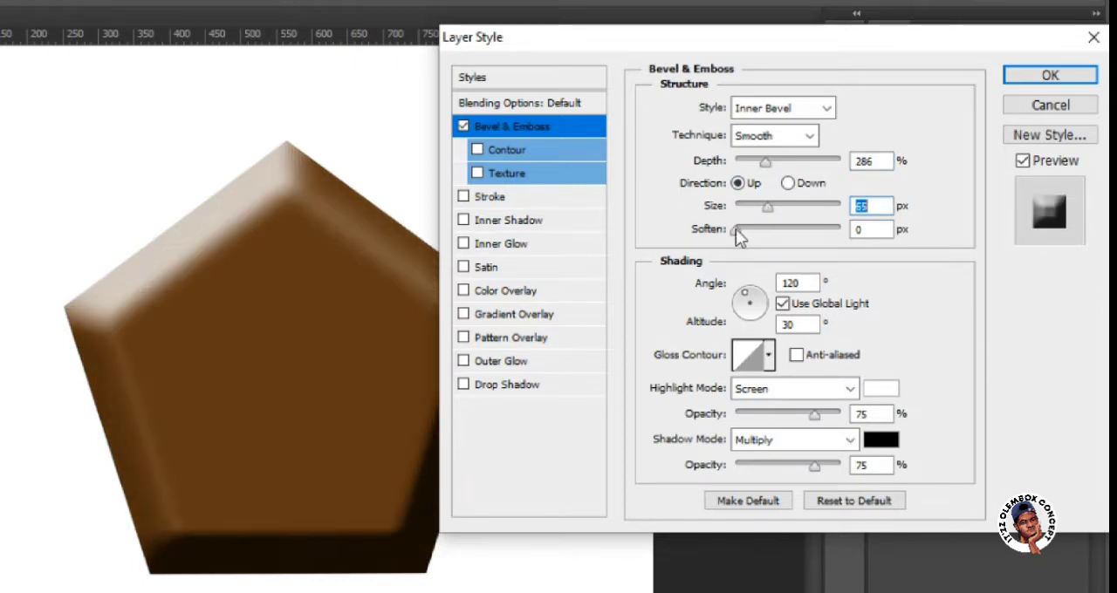
pyautogui.moveTo(737, 236)
pyautogui.mouseDown()
pyautogui.moveTo(820, 242)
pyautogui.moveTo(735, 237)
pyautogui.mouseUp()
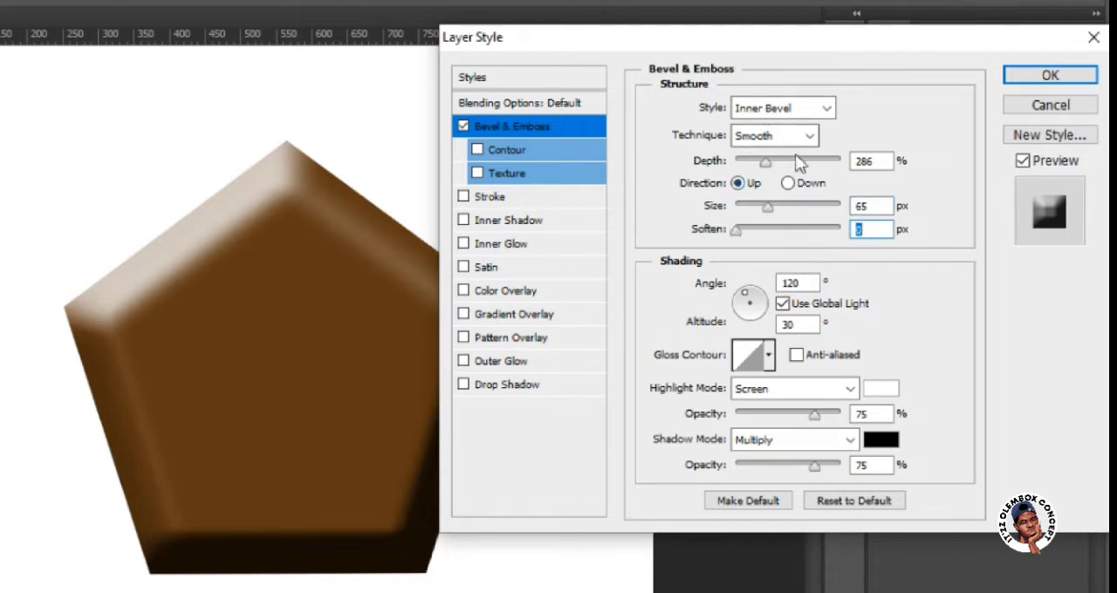
# Try the Outer Bevel, Emboss, Pillow Emboss and Stroke Emboss styles on the pentagon and return to Inner Bevel.
pyautogui.click(826, 111)
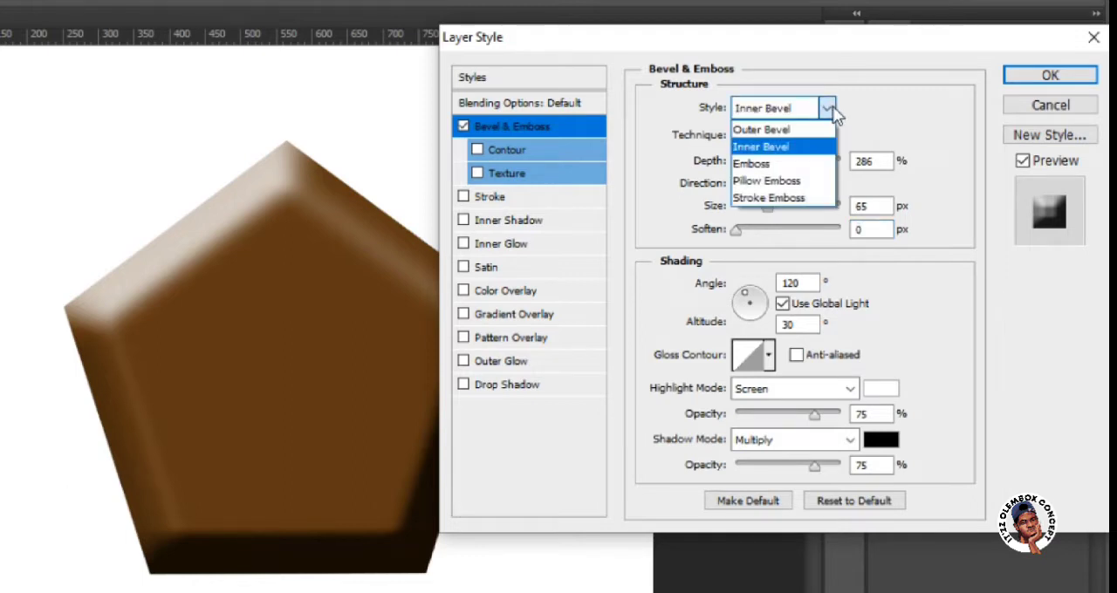
pyautogui.click(813, 129)
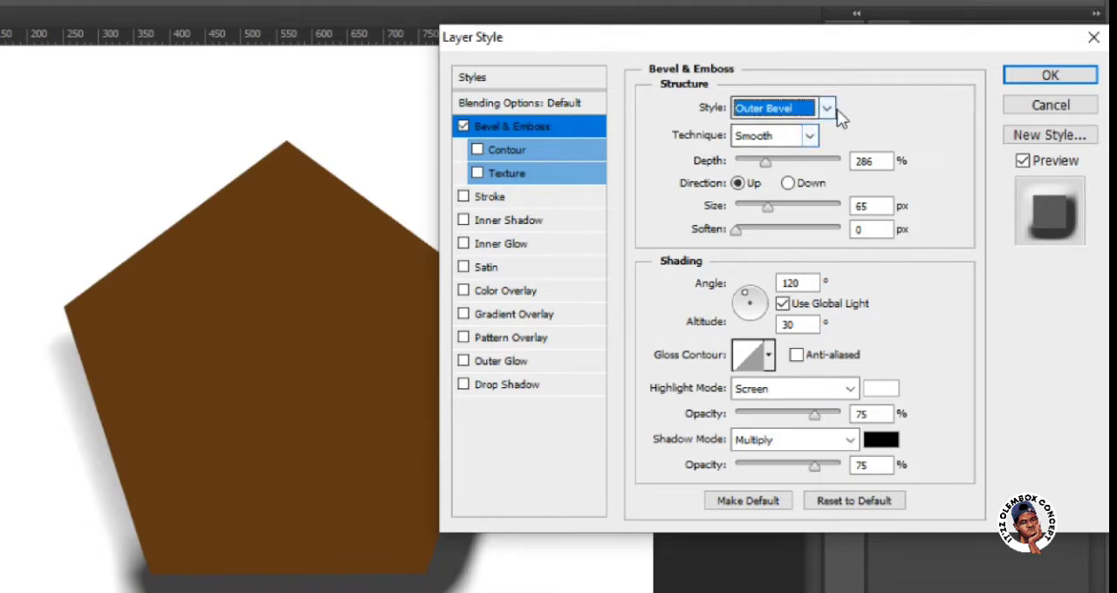
pyautogui.click(827, 108)
pyautogui.click(785, 146)
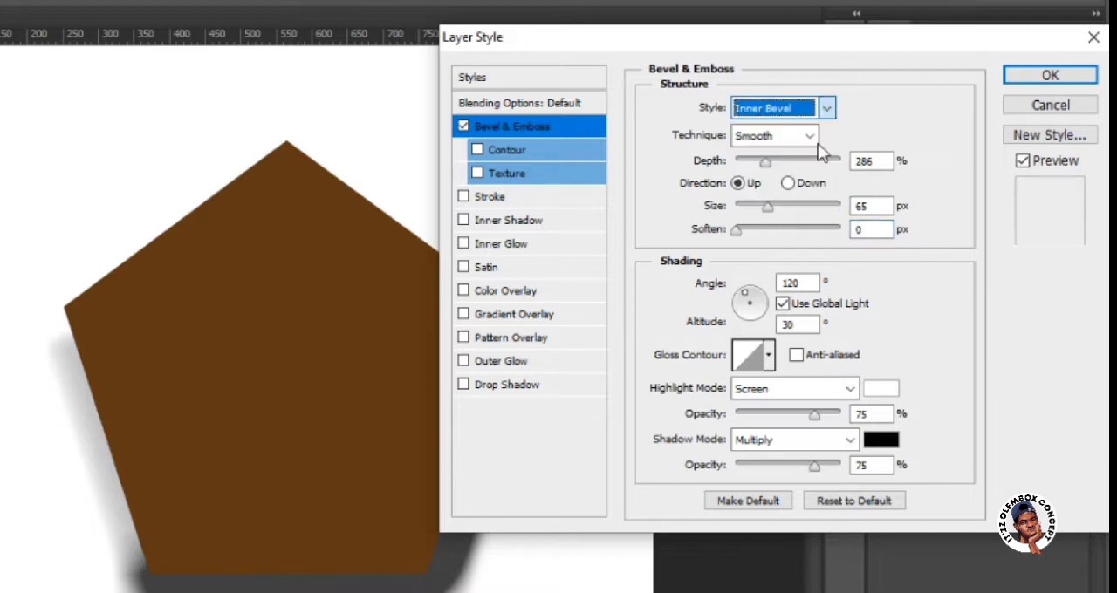
pyautogui.click(827, 108)
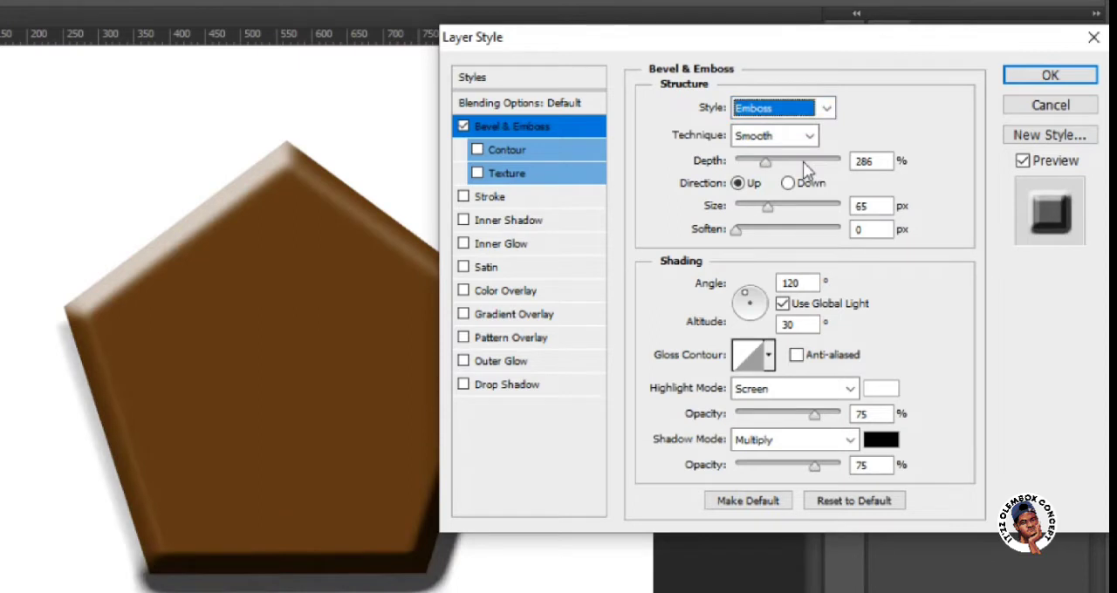
pyautogui.click(827, 109)
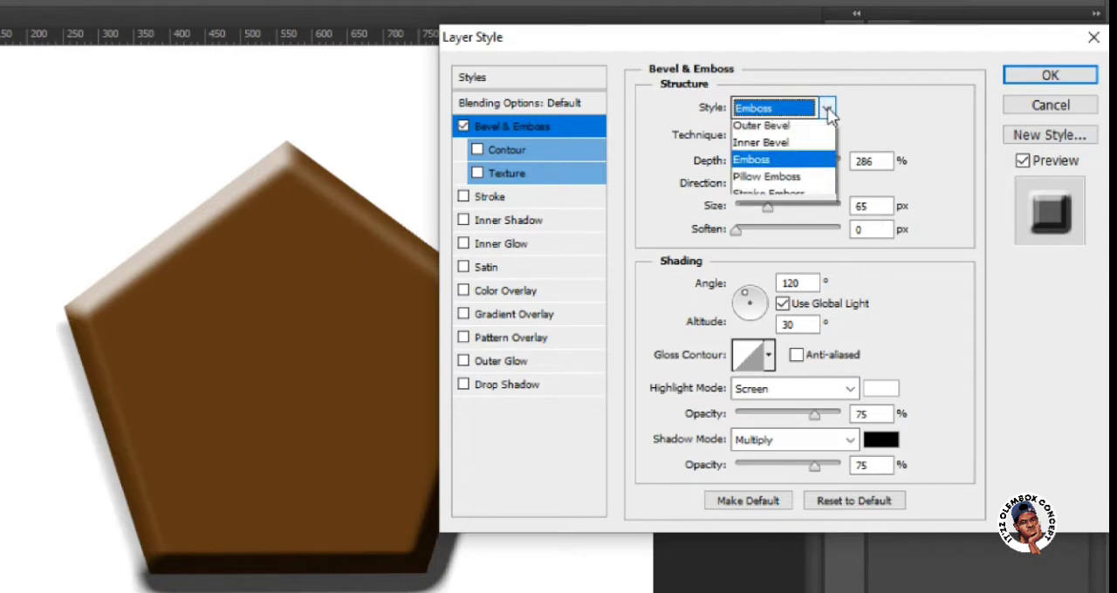
pyautogui.click(811, 182)
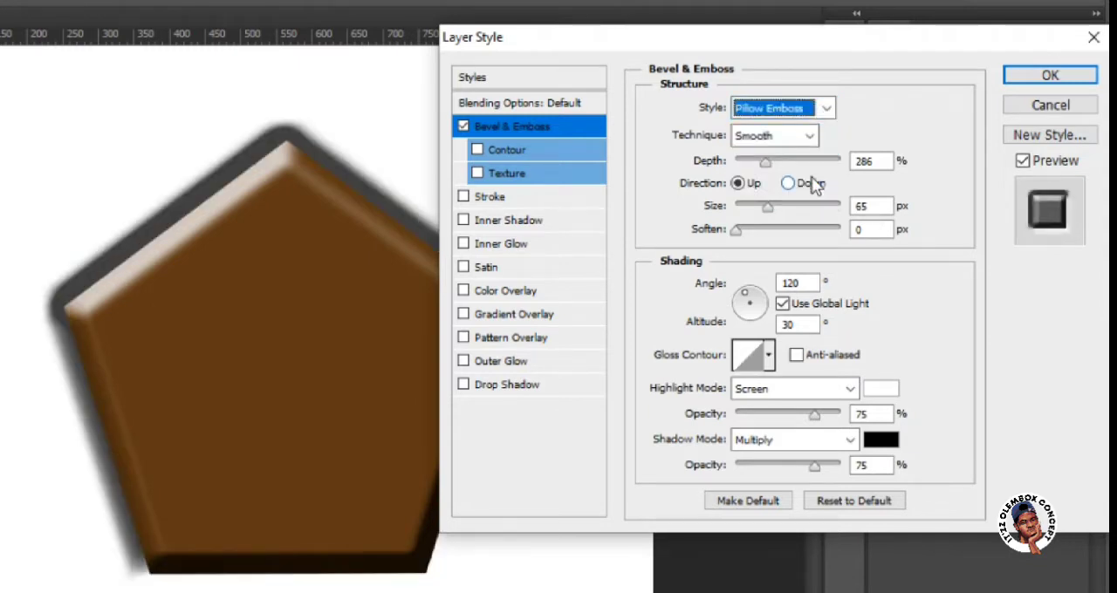
pyautogui.click(829, 108)
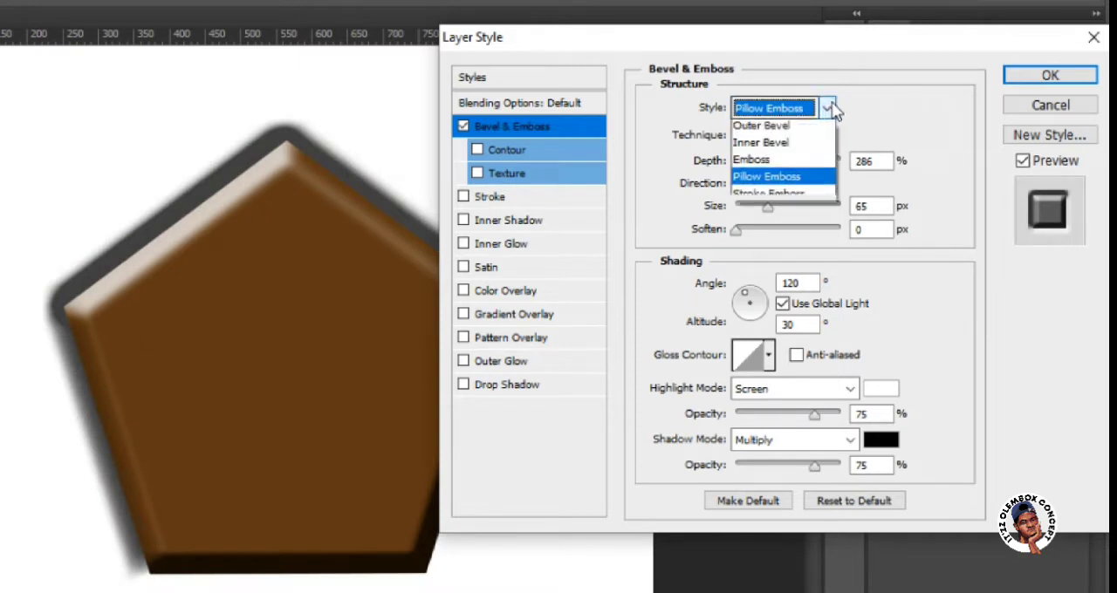
pyautogui.click(796, 199)
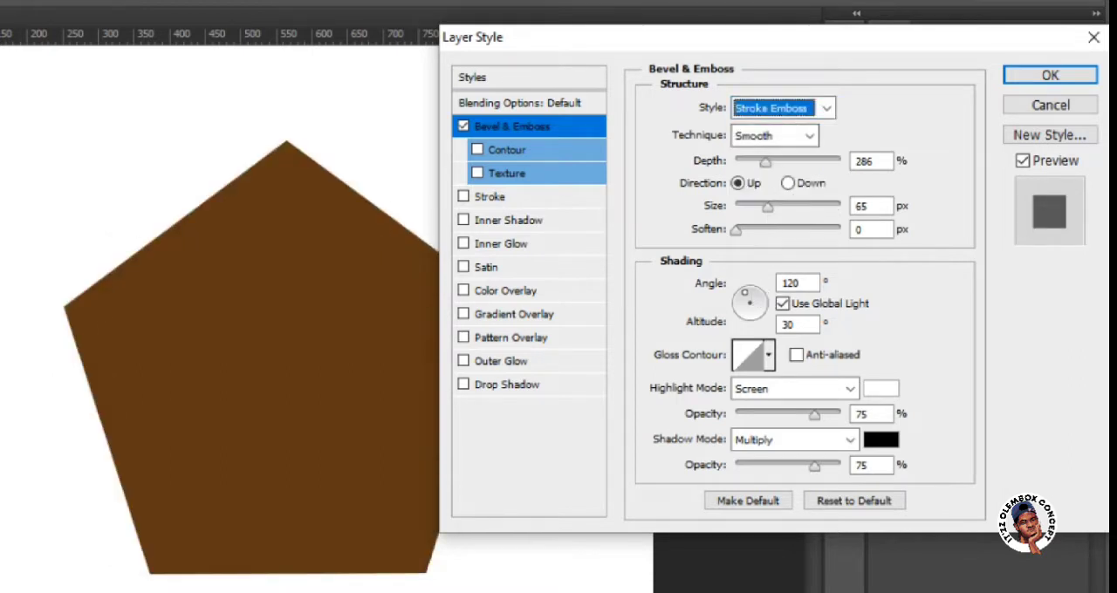
pyautogui.click(829, 108)
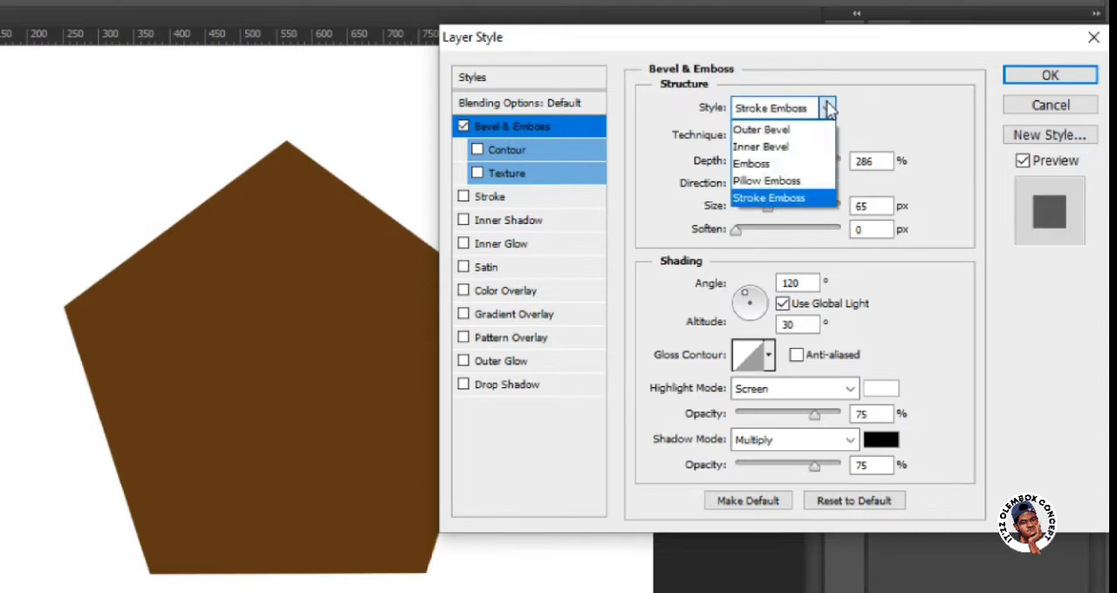
pyautogui.click(820, 147)
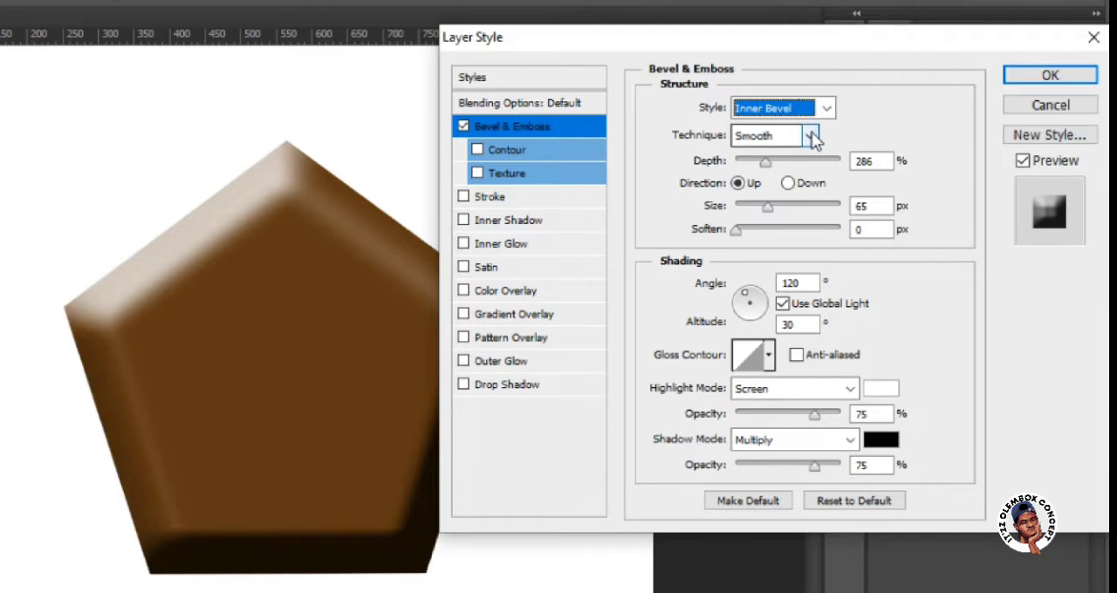
# Try the Chisel Hard technique for the pentagon's bevel and switch it to Chisel Soft.
pyautogui.click(810, 137)
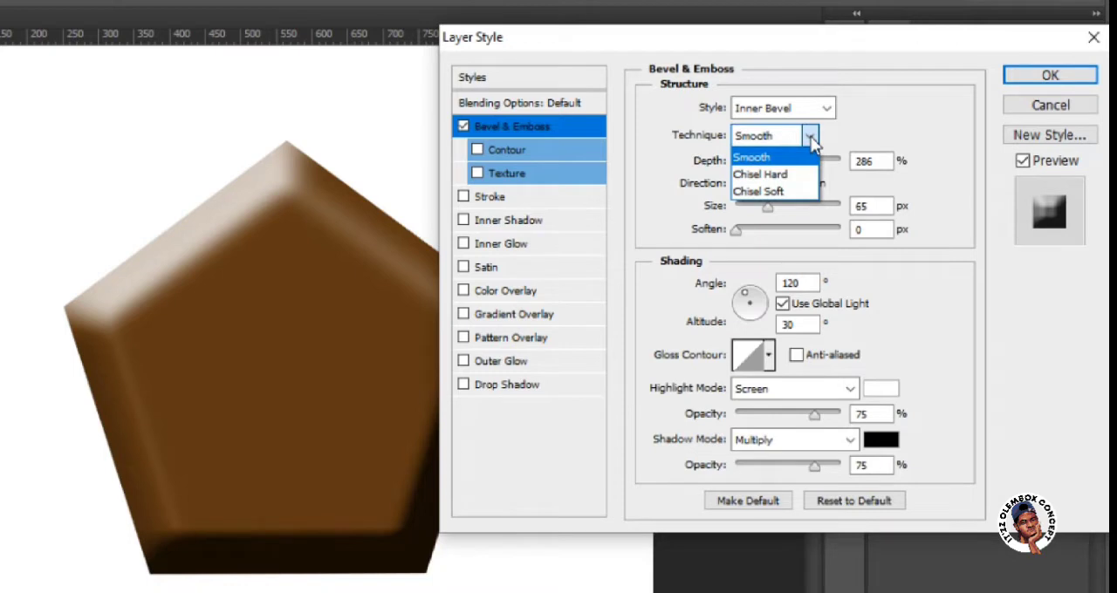
pyautogui.click(778, 175)
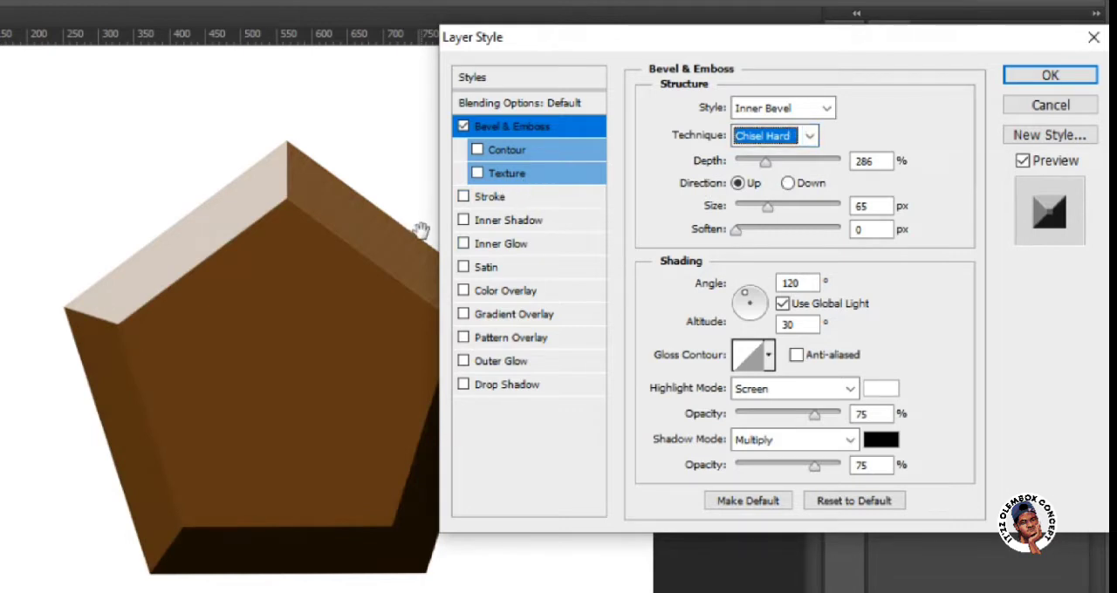
pyautogui.click(810, 137)
pyautogui.click(803, 184)
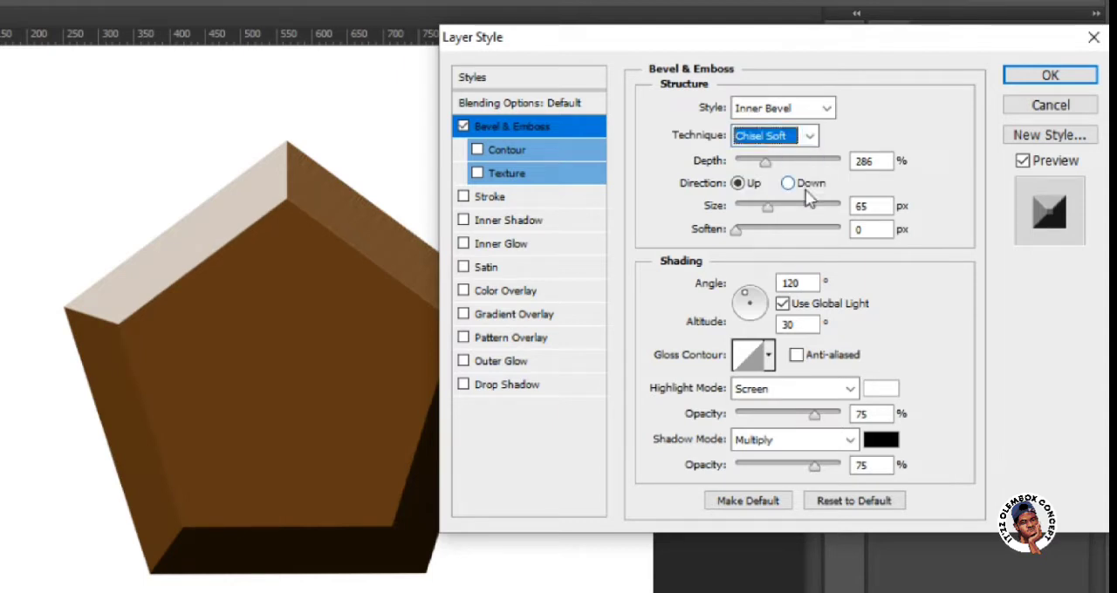
# Set the technique of the pentagon's Inner Bevel to Chisel Hard.
pyautogui.click(809, 137)
pyautogui.click(804, 177)
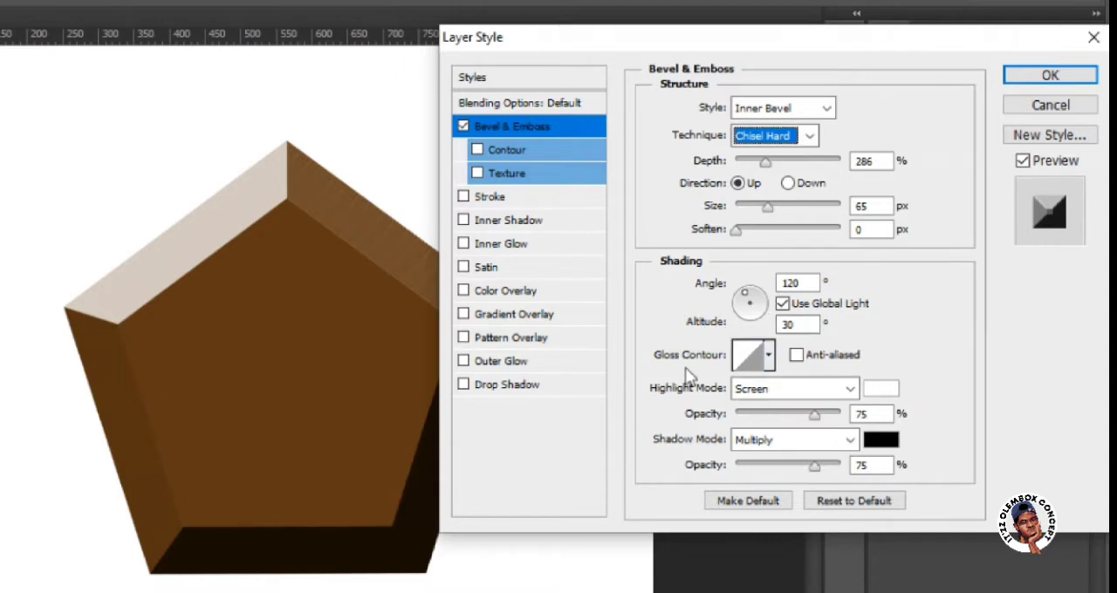
# Try the preset gloss contours on the pentagon's bevel and return to the linear contour.
pyautogui.click(772, 357)
pyautogui.click(685, 417)
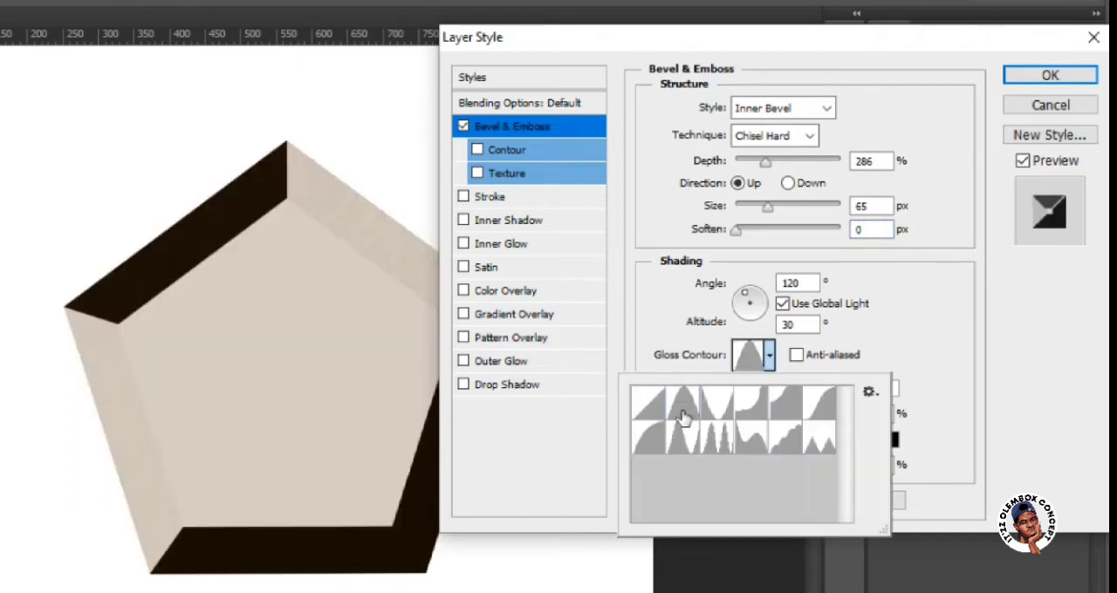
pyautogui.click(714, 397)
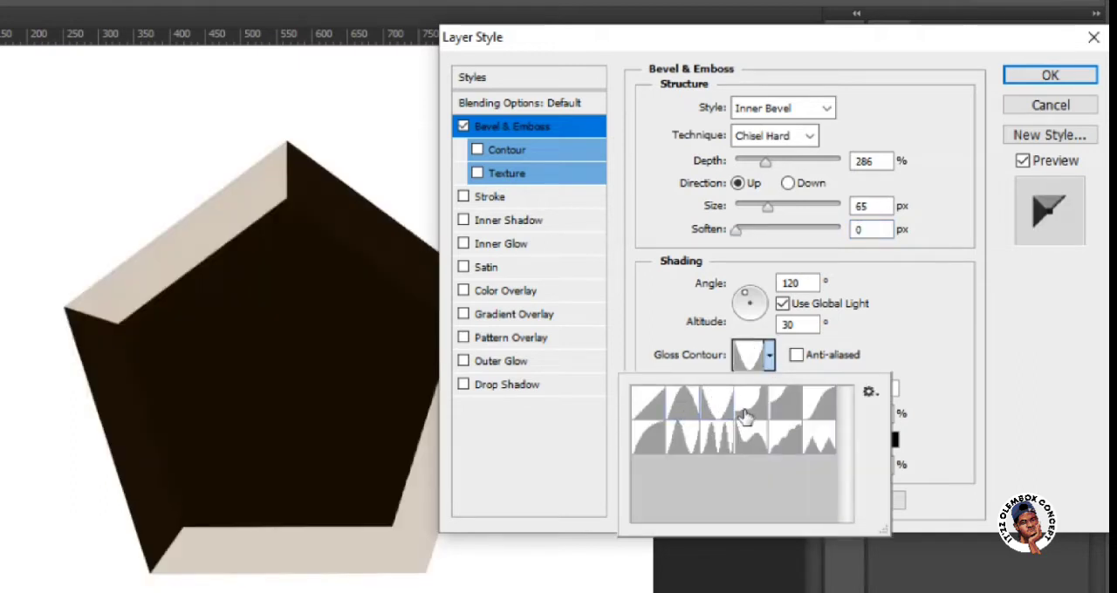
pyautogui.click(744, 408)
pyautogui.click(778, 413)
pyautogui.click(813, 408)
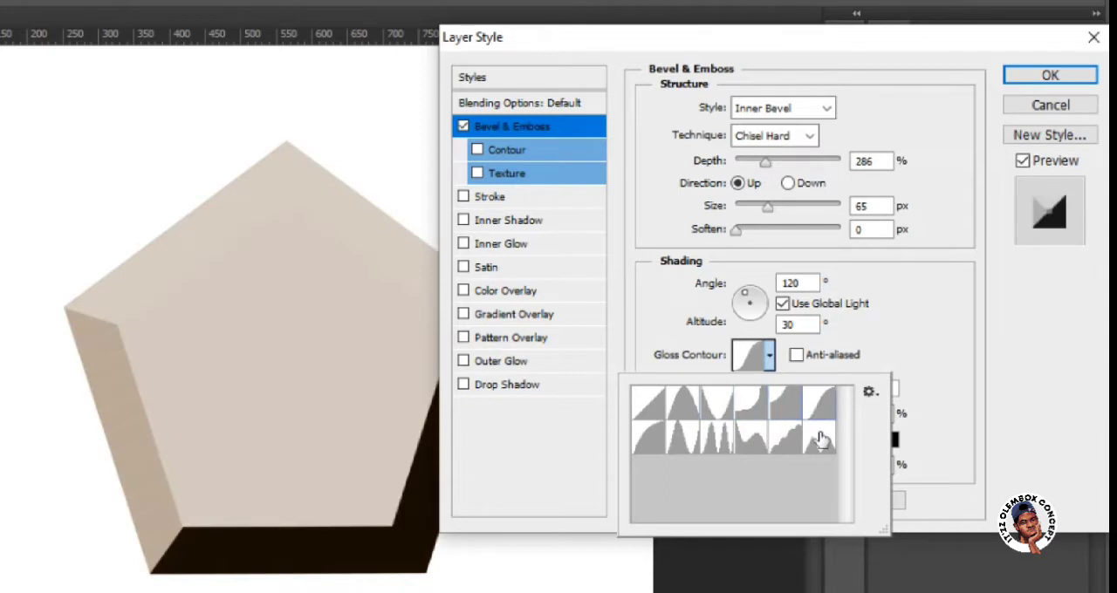
pyautogui.click(818, 449)
pyautogui.click(785, 446)
pyautogui.click(743, 443)
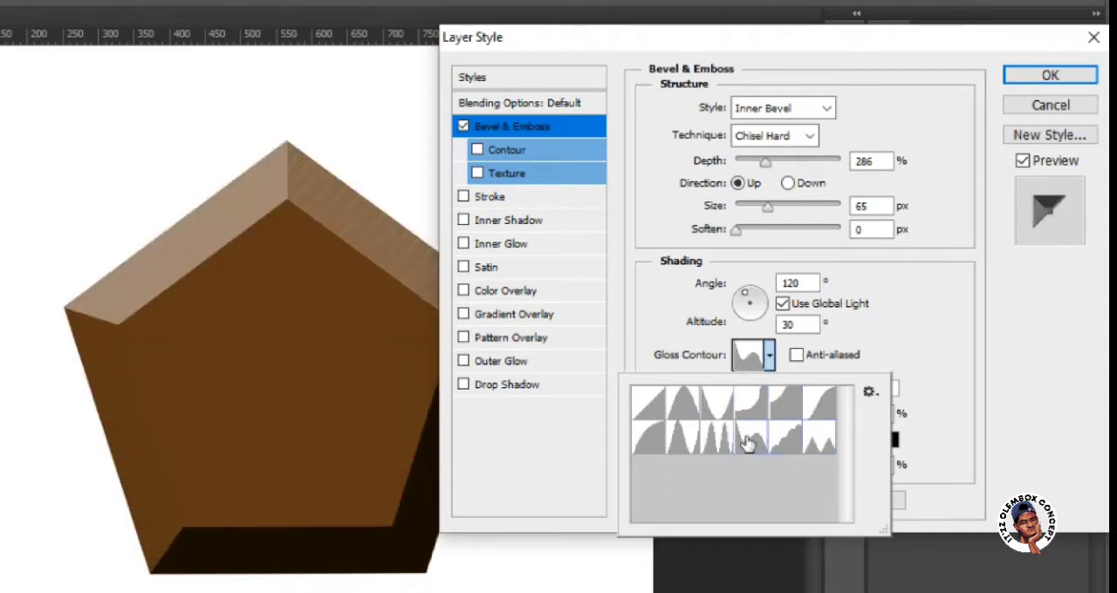
pyautogui.click(728, 445)
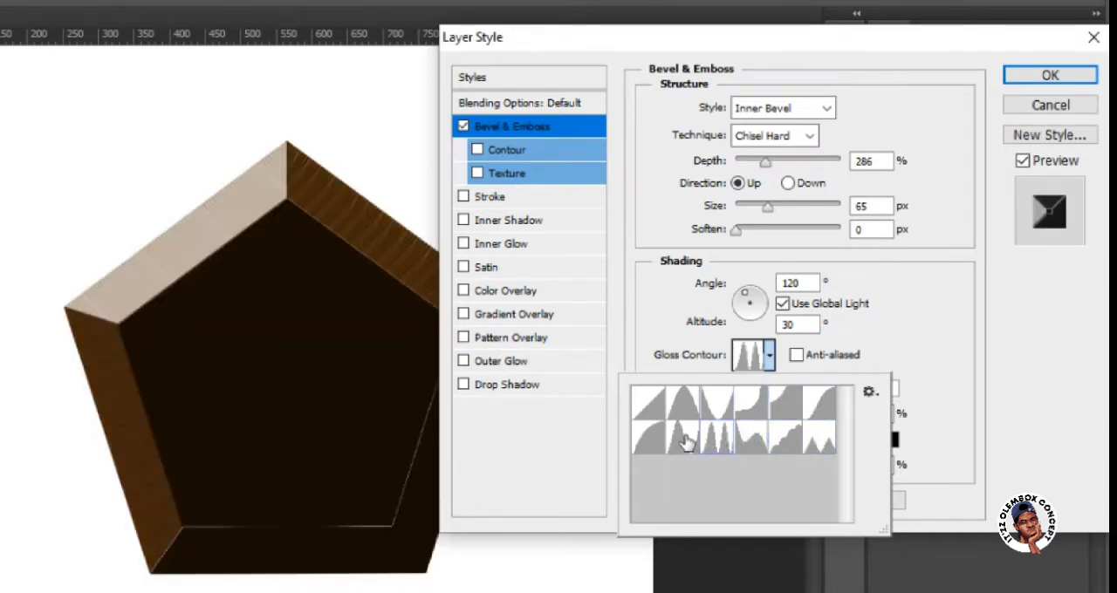
pyautogui.click(687, 443)
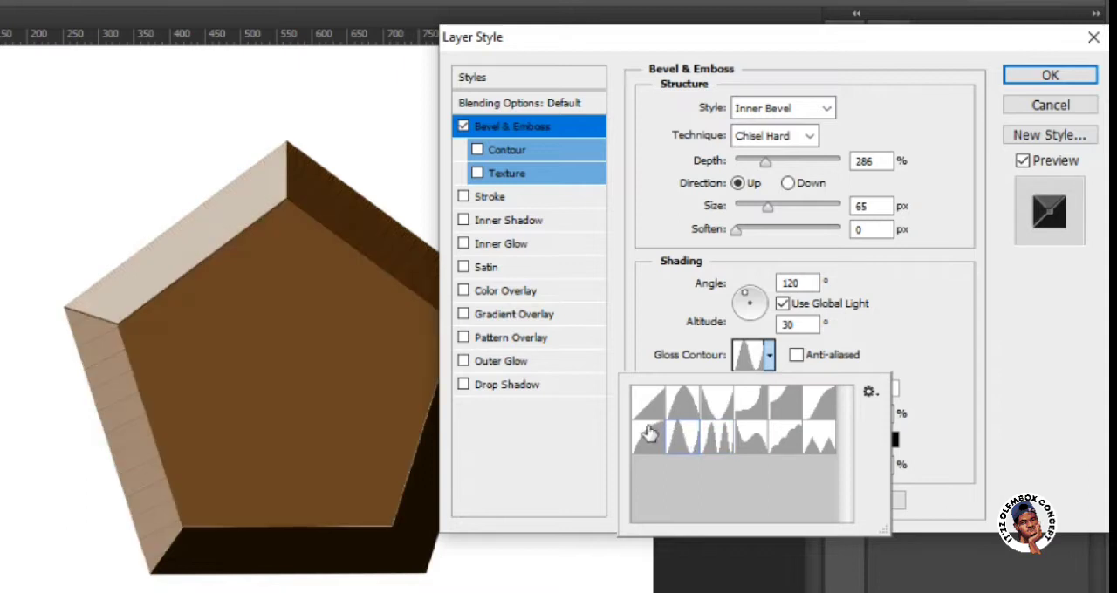
pyautogui.click(650, 445)
pyautogui.click(652, 418)
pyautogui.click(684, 415)
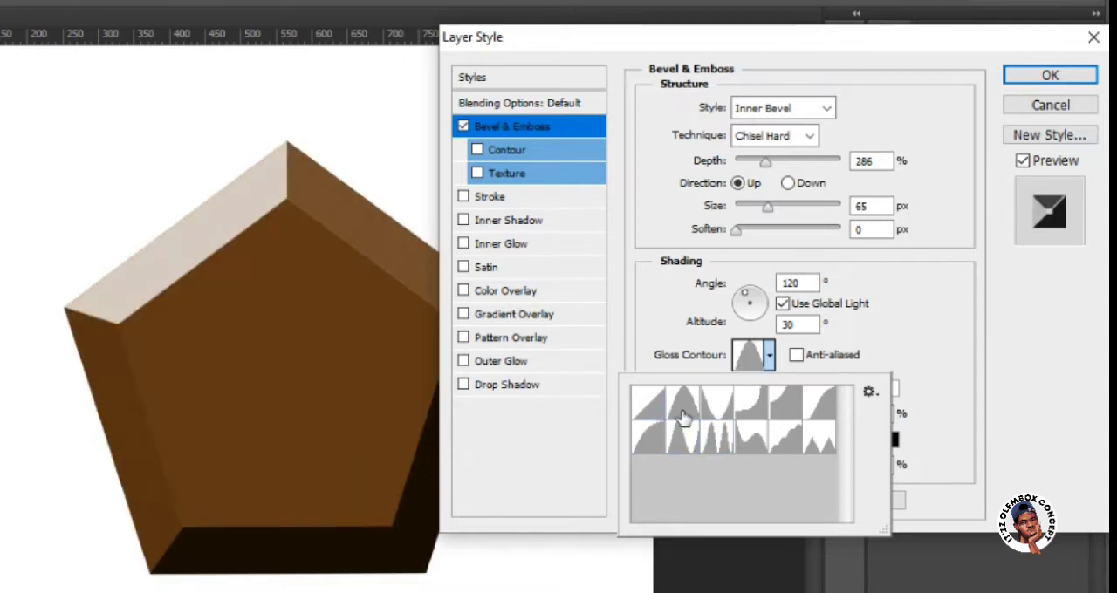
pyautogui.click(655, 410)
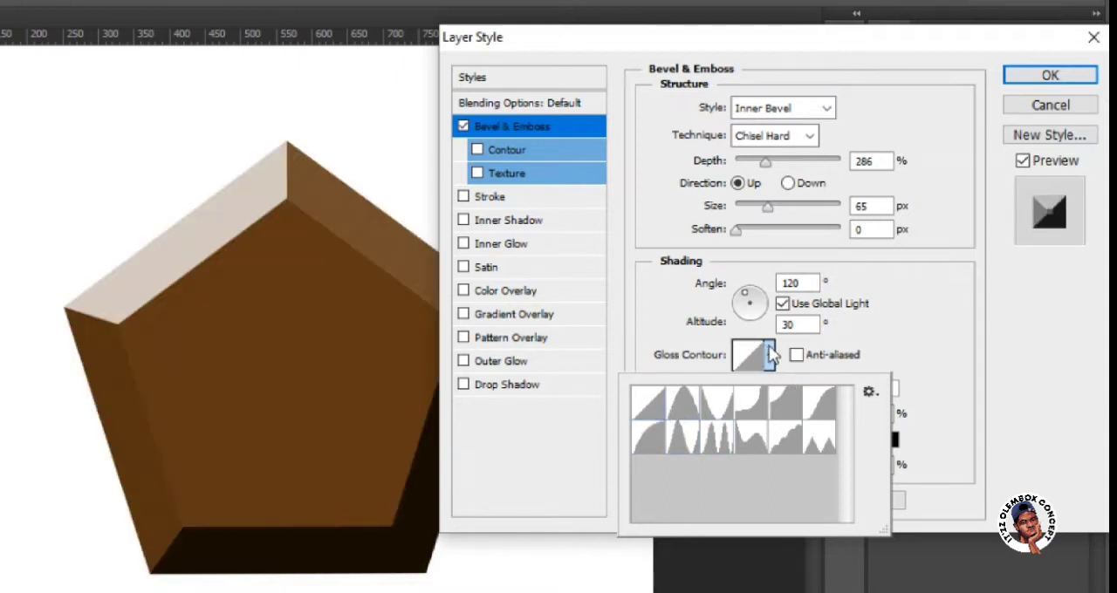
pyautogui.click(770, 355)
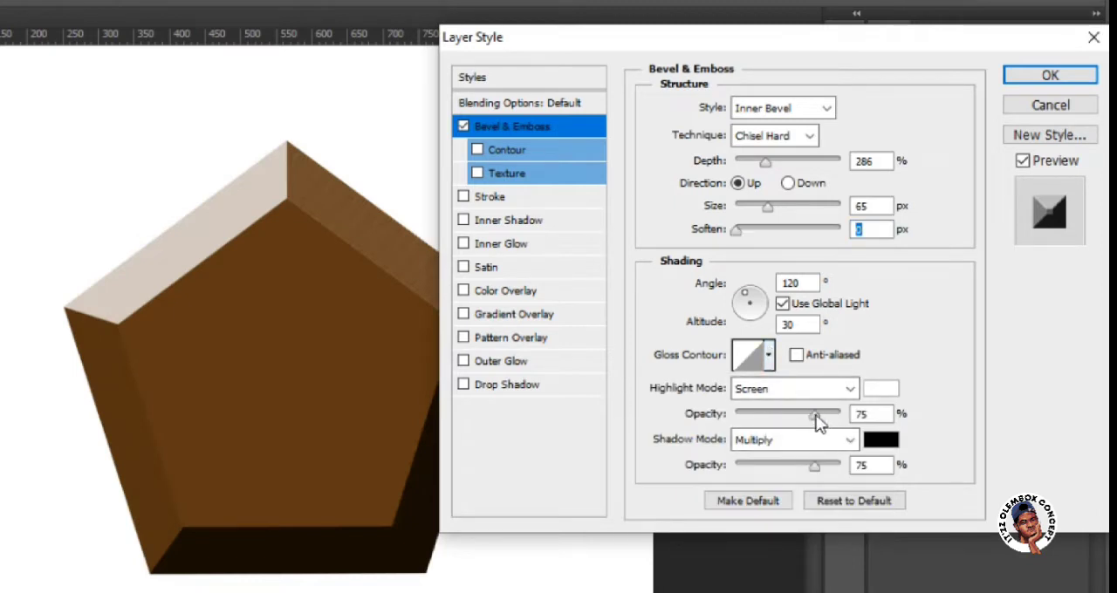
# Try a highlight opacity of 47% for the bevel and restore it to 75%.
pyautogui.moveTo(814, 415); pyautogui.dragTo(784, 413)
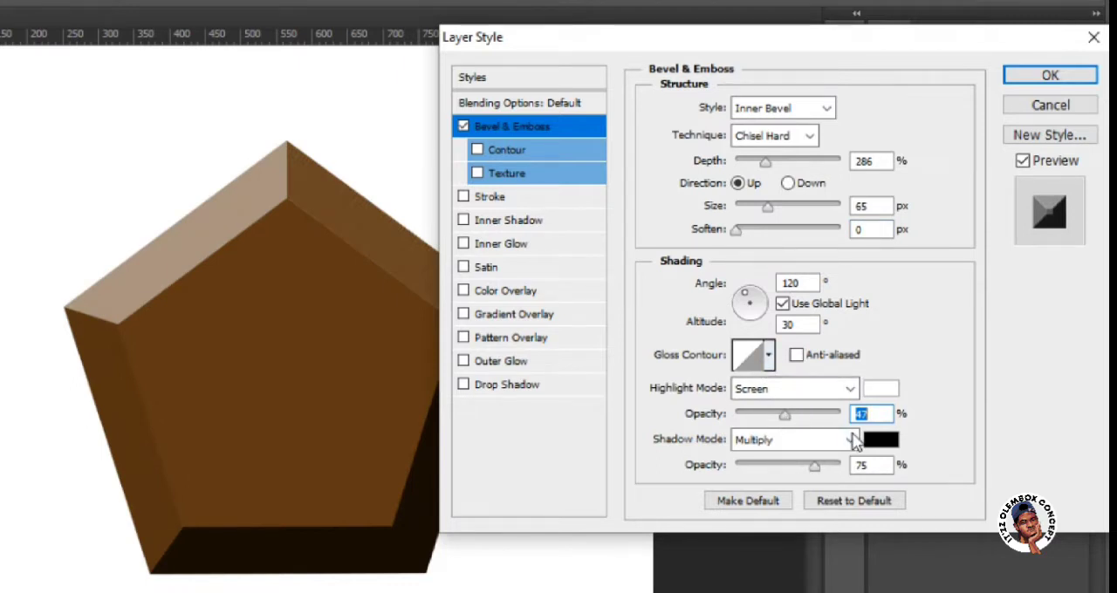
pyautogui.click(815, 415)
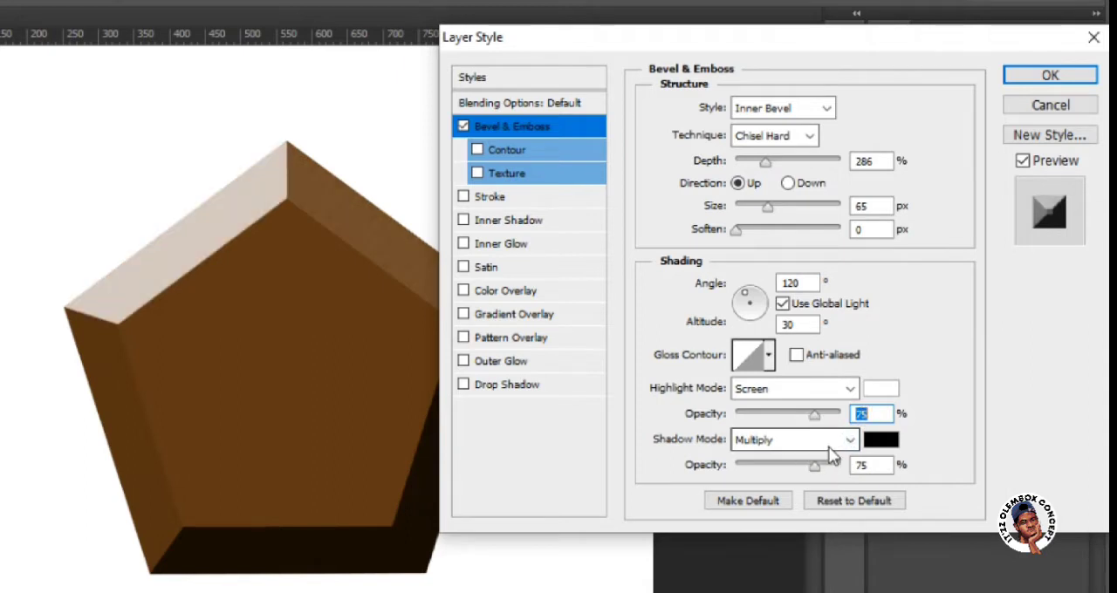
# Enable the Stroke effect for the pentagon and set its size to 10 px.
pyautogui.click(520, 201)
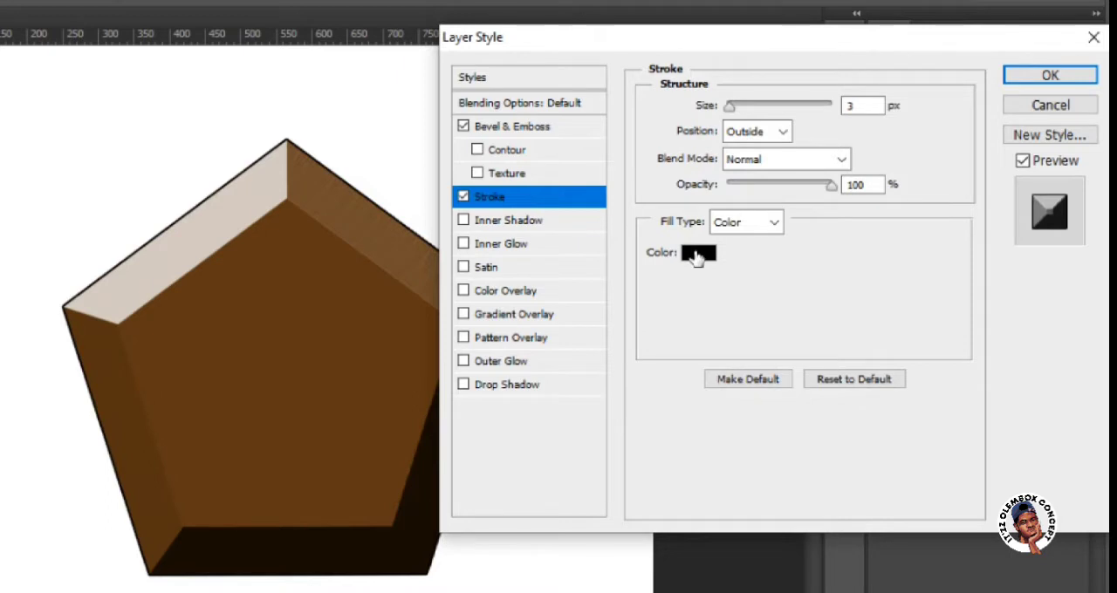
pyautogui.click(729, 109)
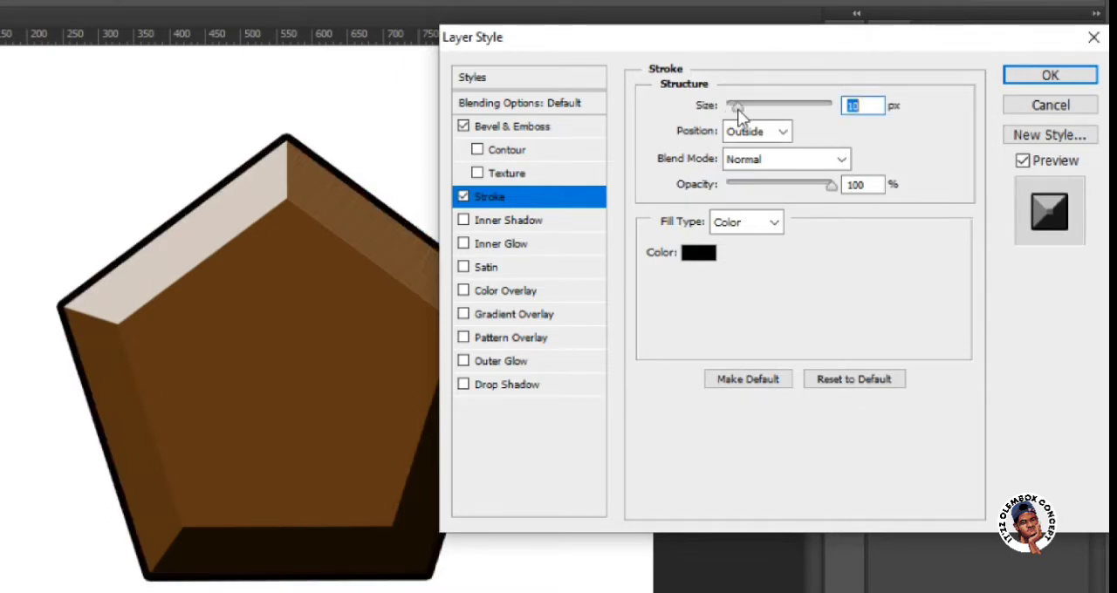
# Try the Inside and Center positions for the pentagon's stroke and return to Outside, keeping the Normal blend mode.
pyautogui.click(780, 135)
pyautogui.click(776, 170)
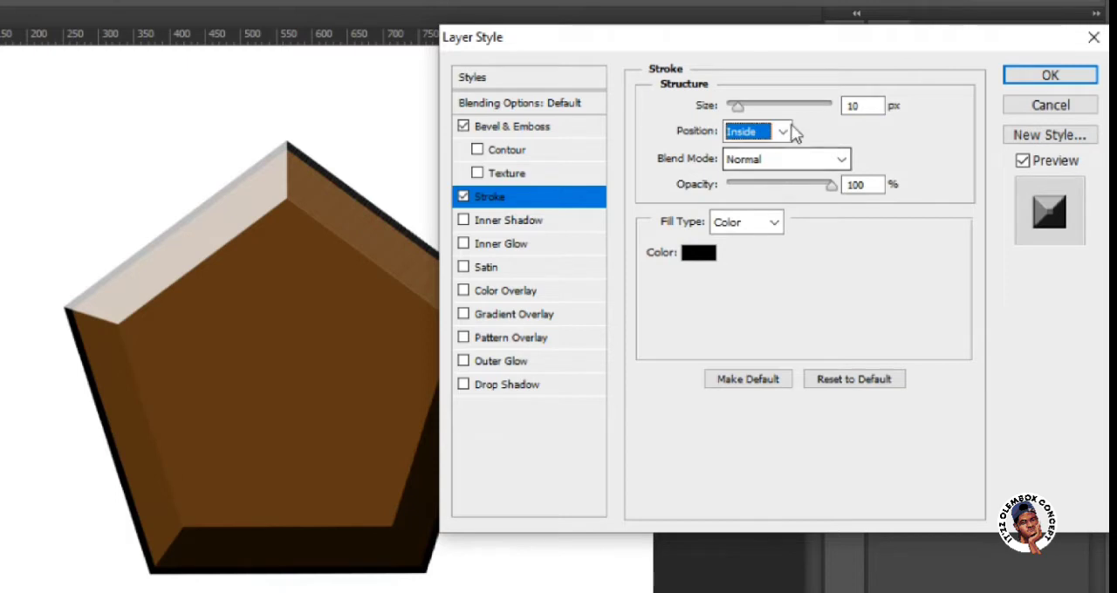
pyautogui.click(782, 132)
pyautogui.click(758, 190)
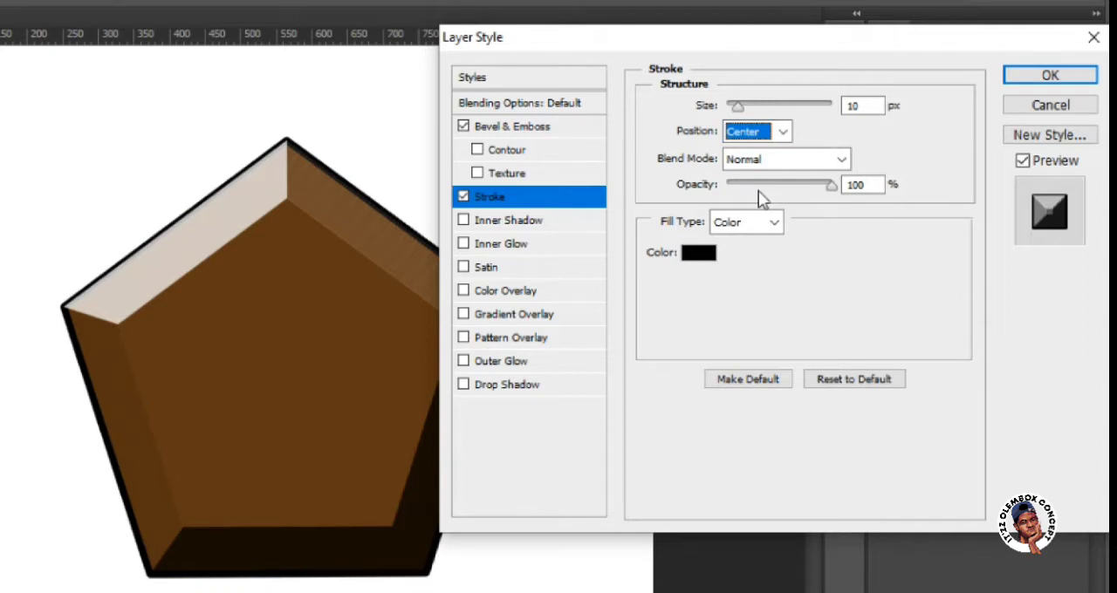
pyautogui.click(772, 162)
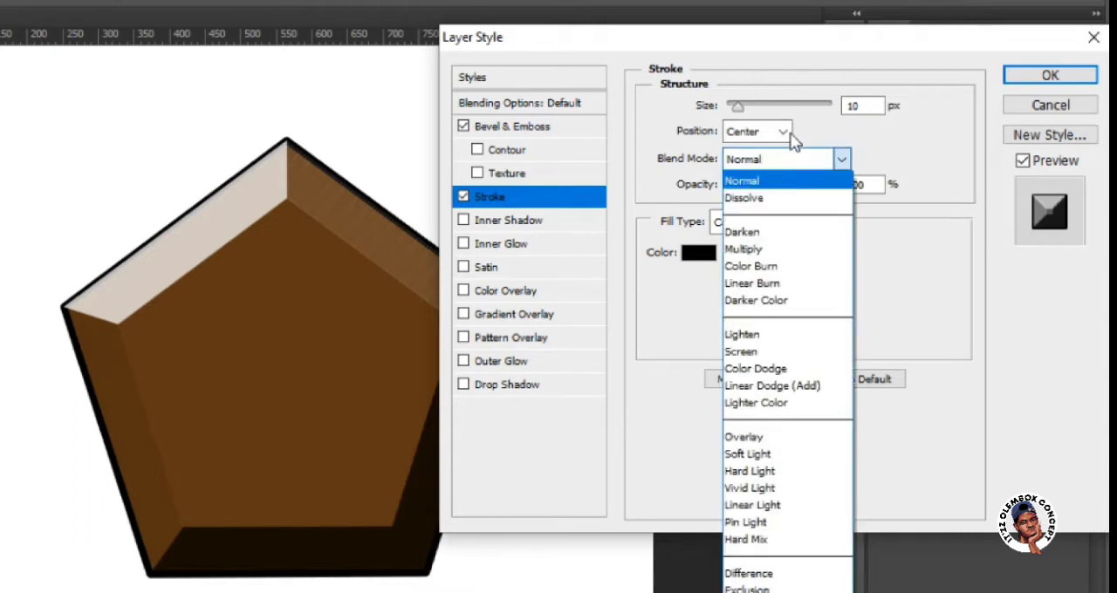
pyautogui.click(790, 136)
pyautogui.click(782, 132)
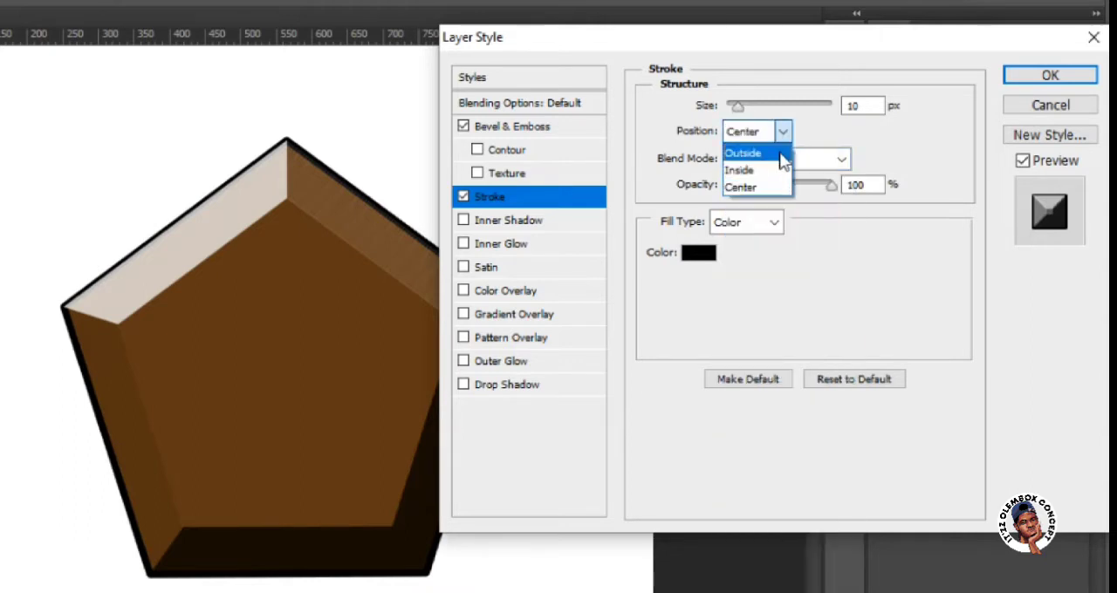
pyautogui.click(780, 152)
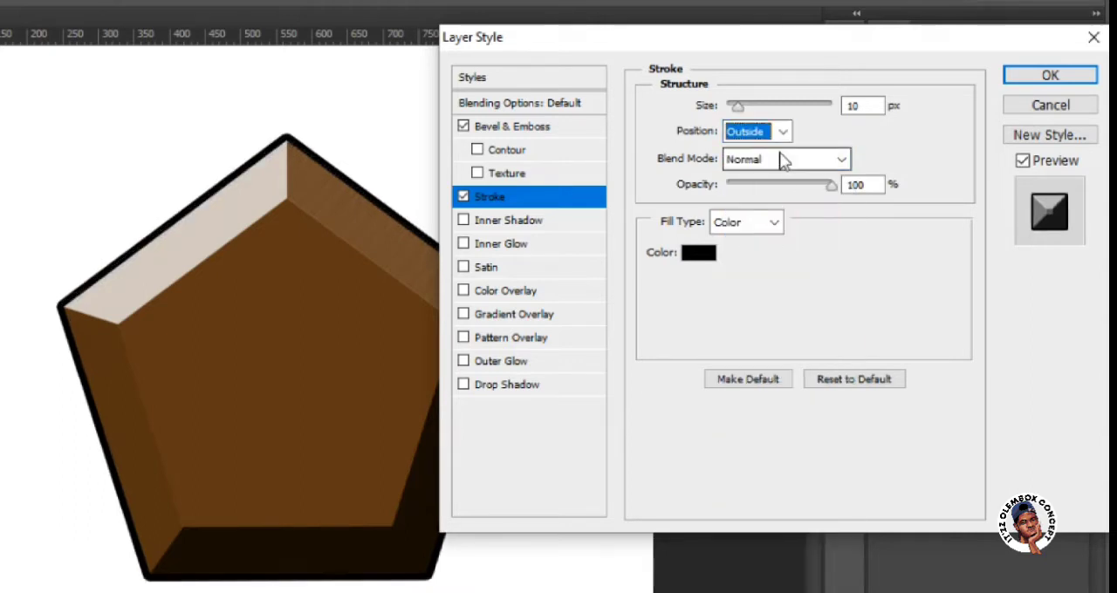
pyautogui.click(842, 161)
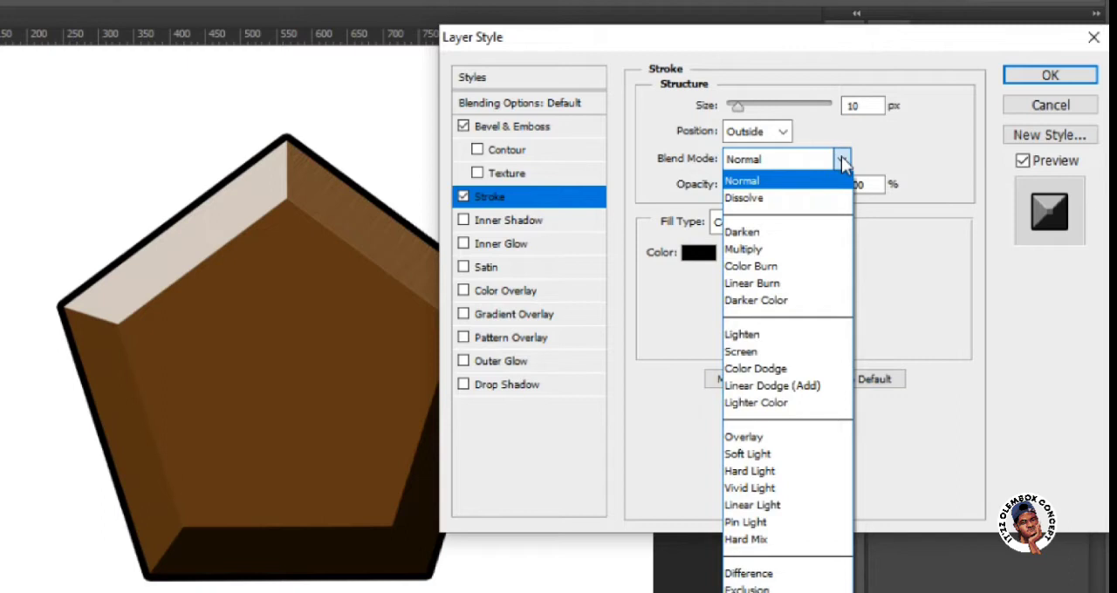
pyautogui.click(842, 162)
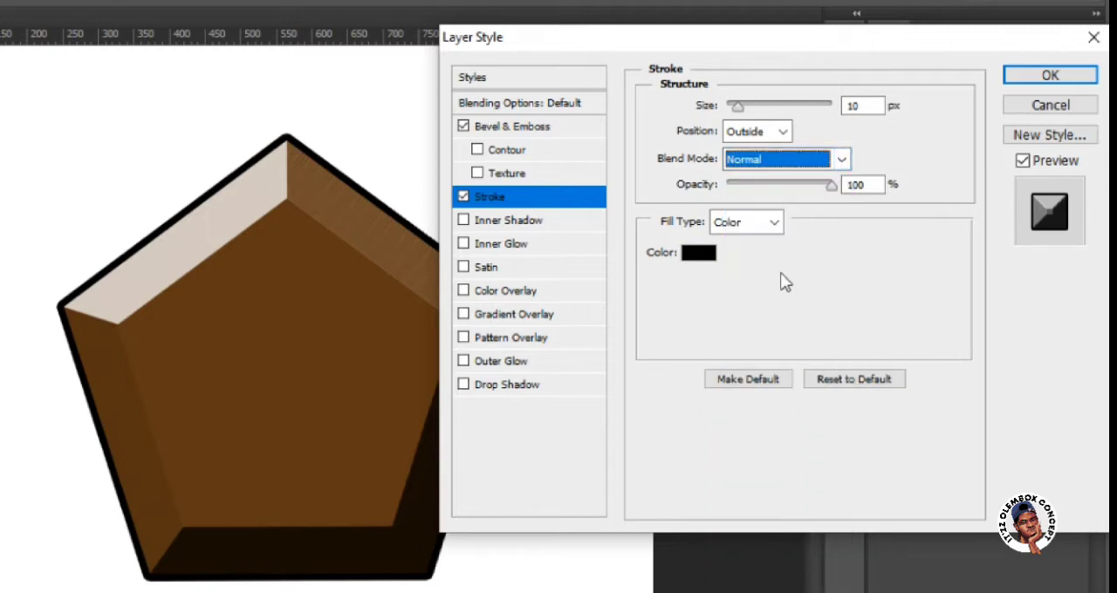
# Try several red and olive shades for the pentagon's stroke and set its colour to dark red 5c0303.
pyautogui.click(700, 253)
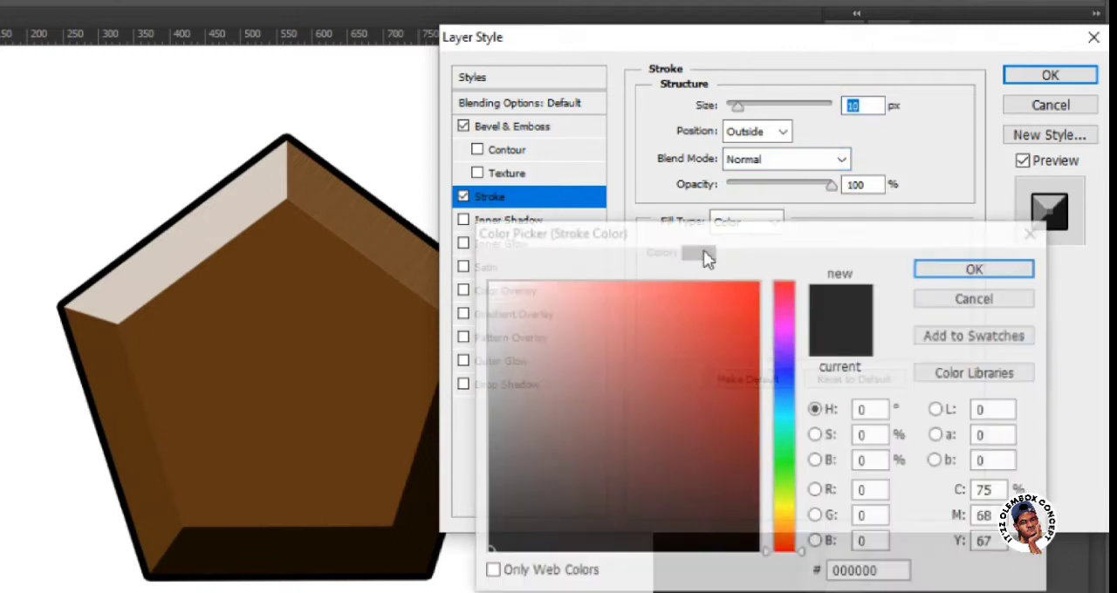
pyautogui.click(629, 362)
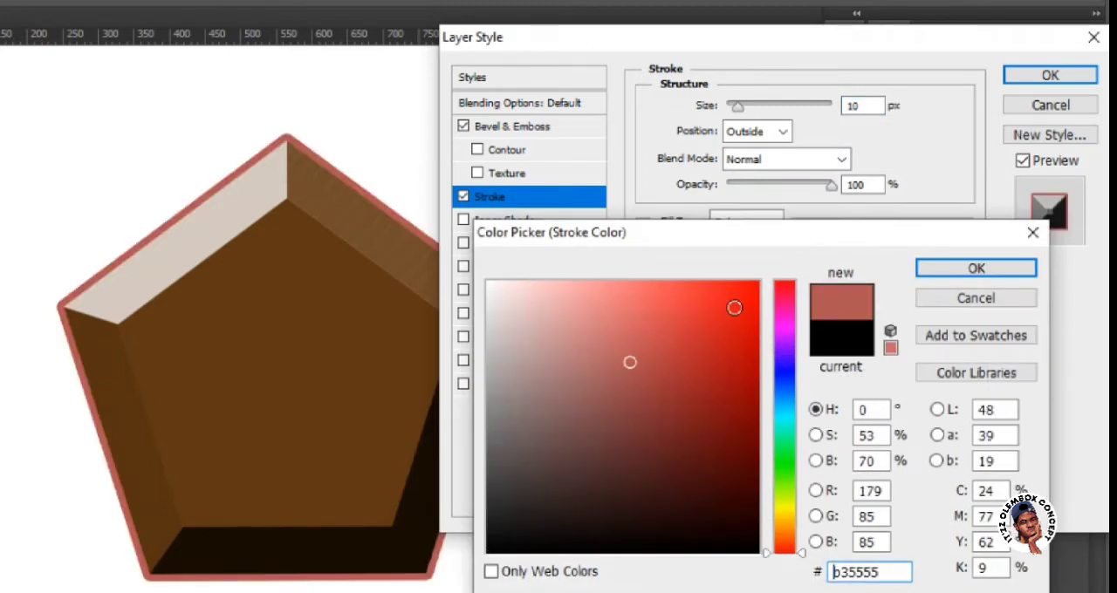
pyautogui.click(734, 308)
pyautogui.click(748, 367)
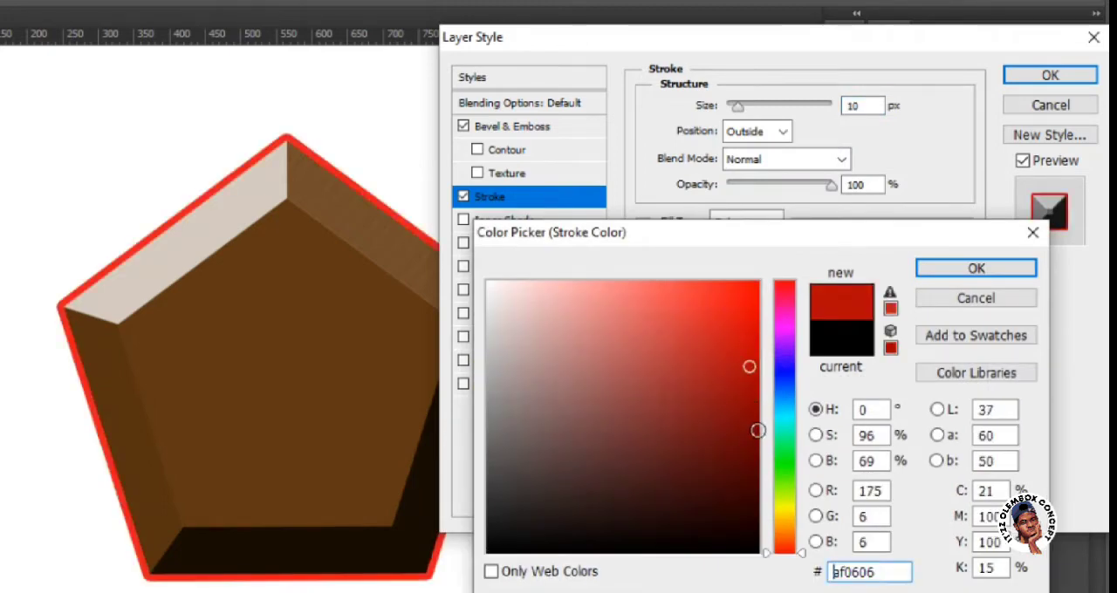
pyautogui.click(757, 430)
pyautogui.click(790, 506)
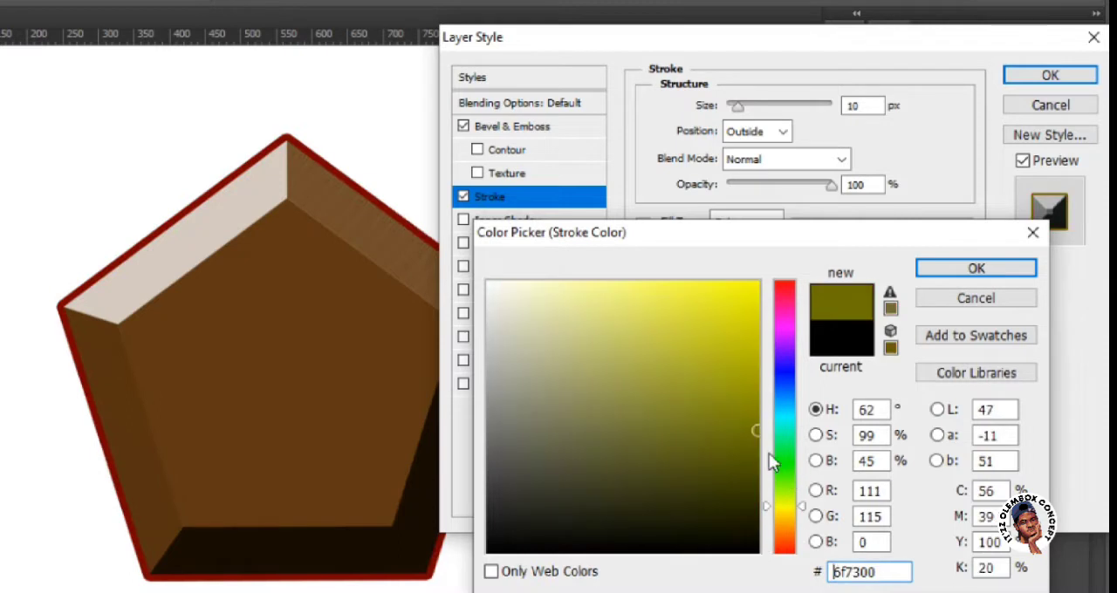
pyautogui.click(756, 463)
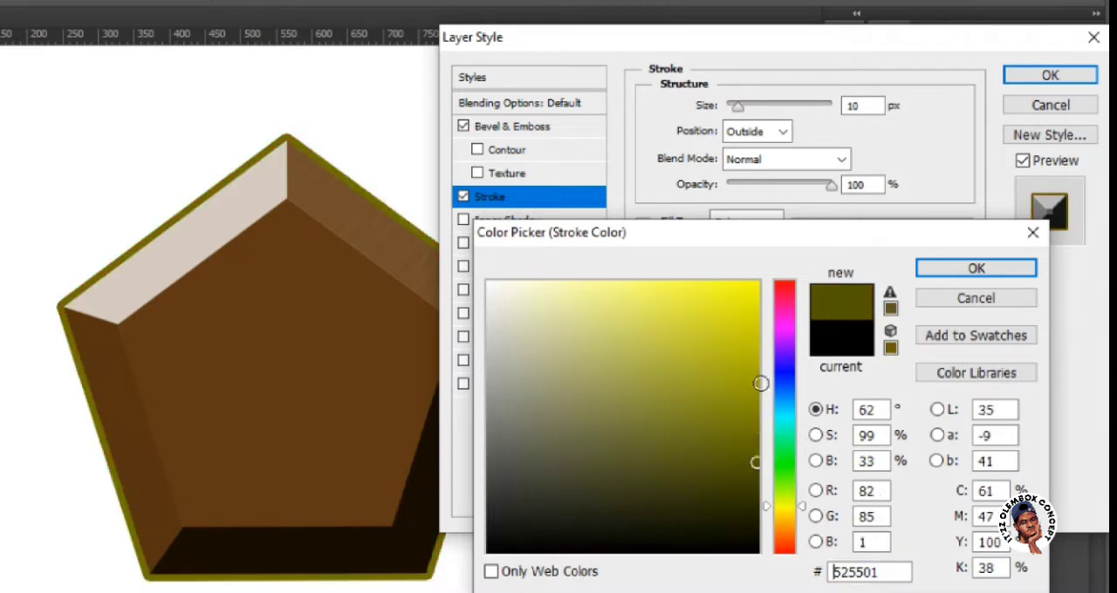
pyautogui.click(789, 295)
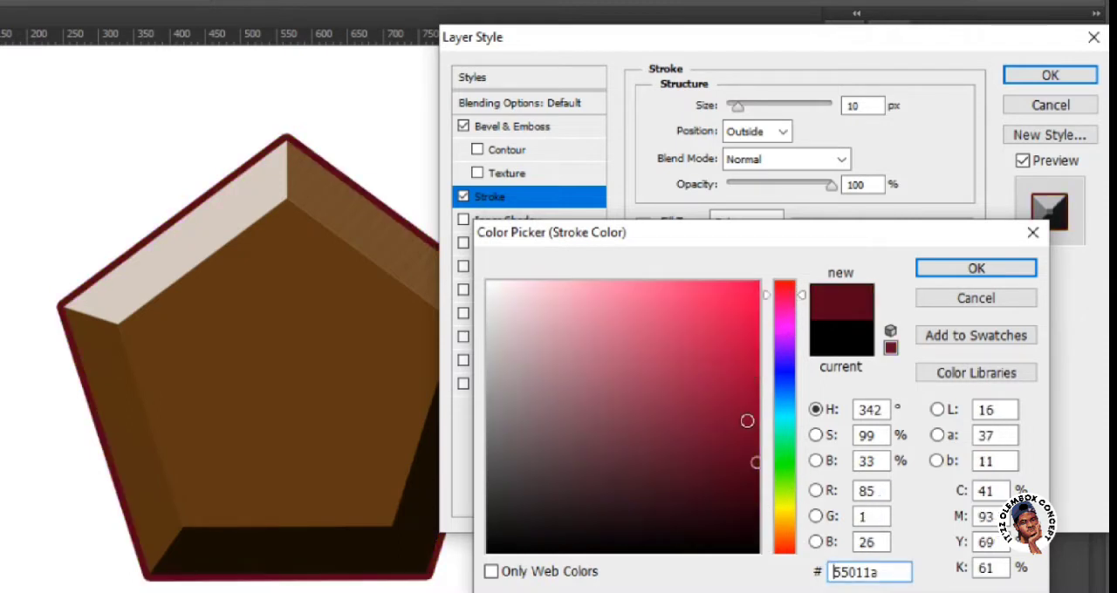
pyautogui.click(747, 421)
pyautogui.click(787, 282)
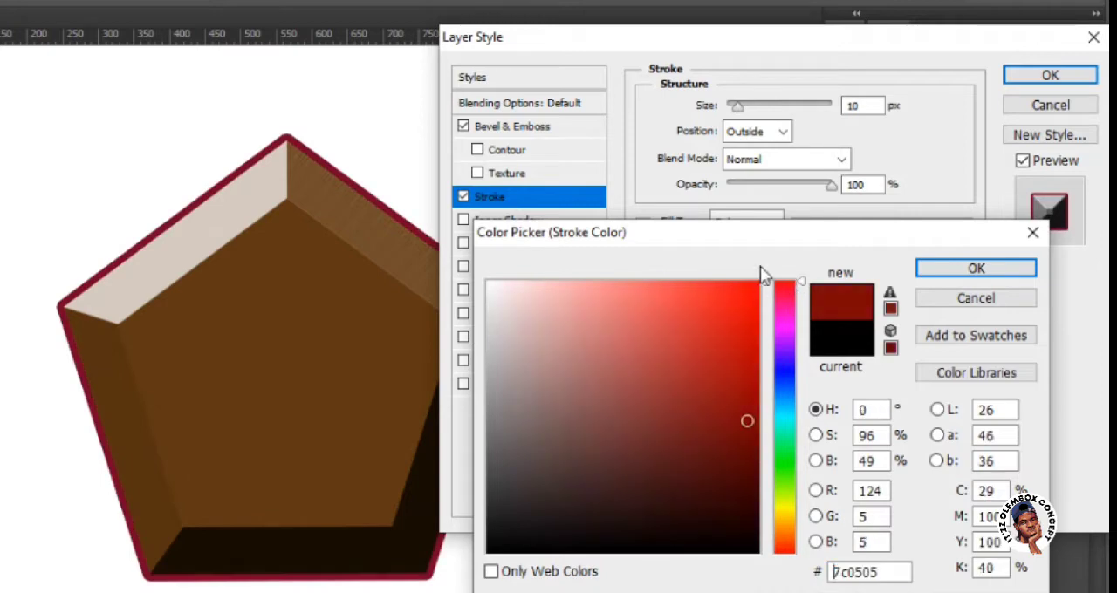
pyautogui.click(757, 283)
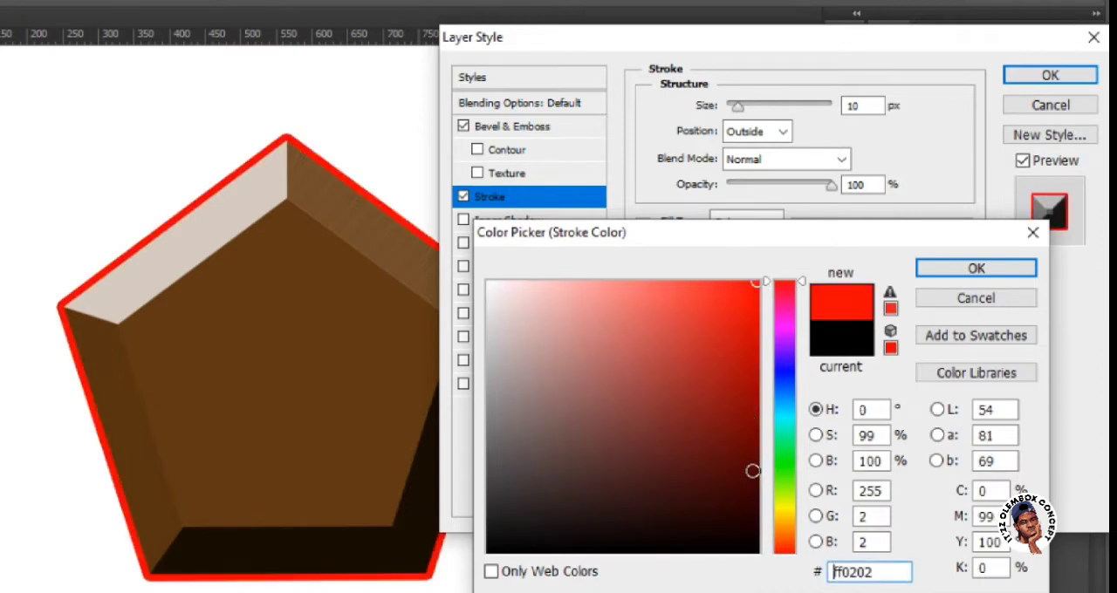
pyautogui.click(748, 455)
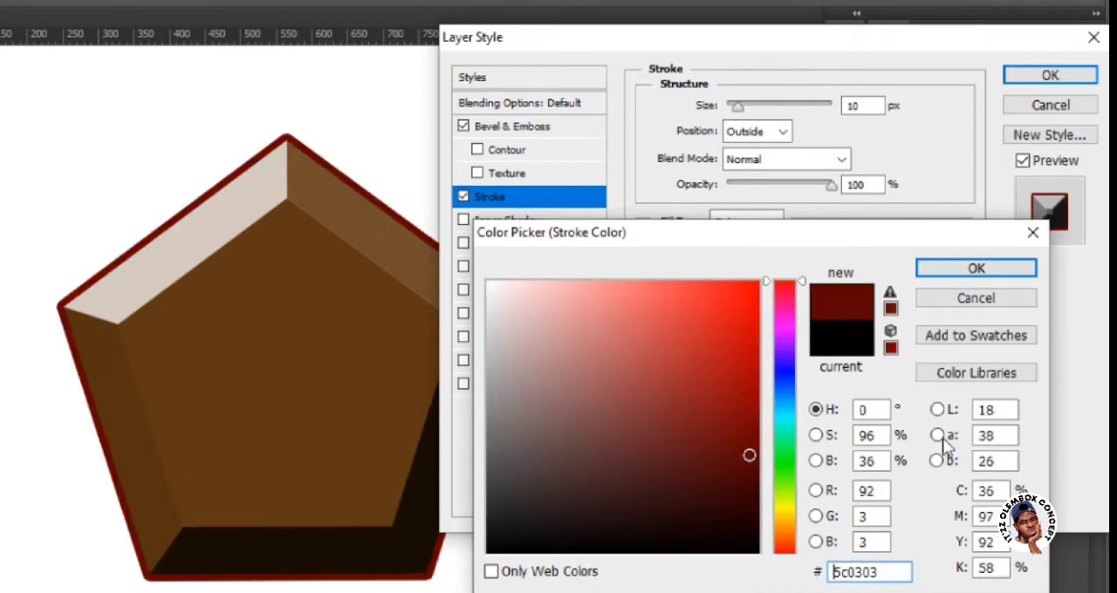
pyautogui.click(935, 272)
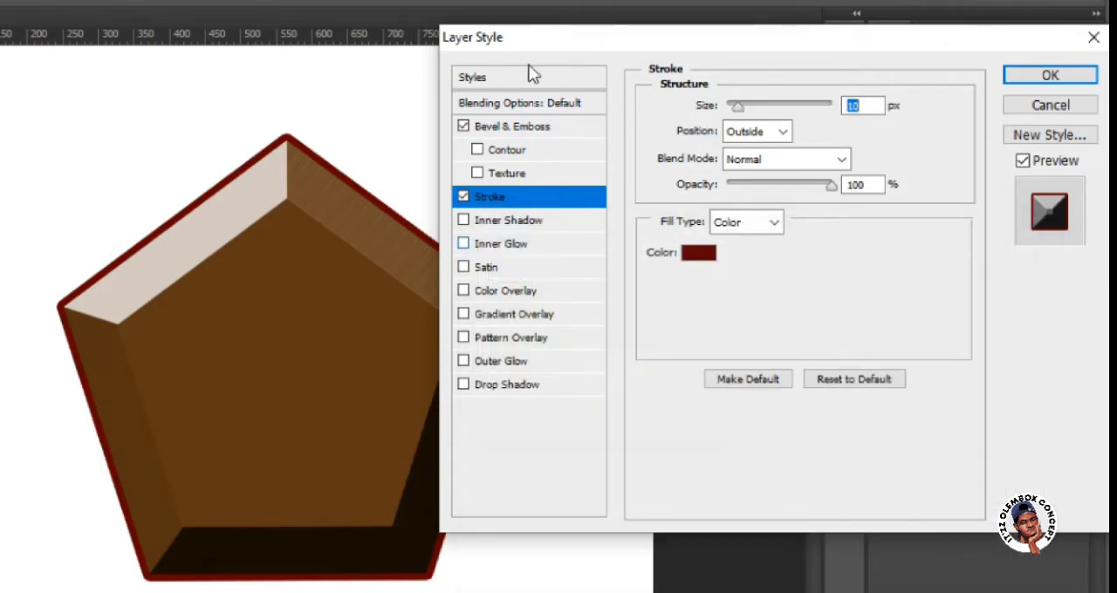
# Enable Inner Shadow for the pentagon with a distance of 28 px, a choke of 30% and a size of 76 px.
pyautogui.click(489, 220)
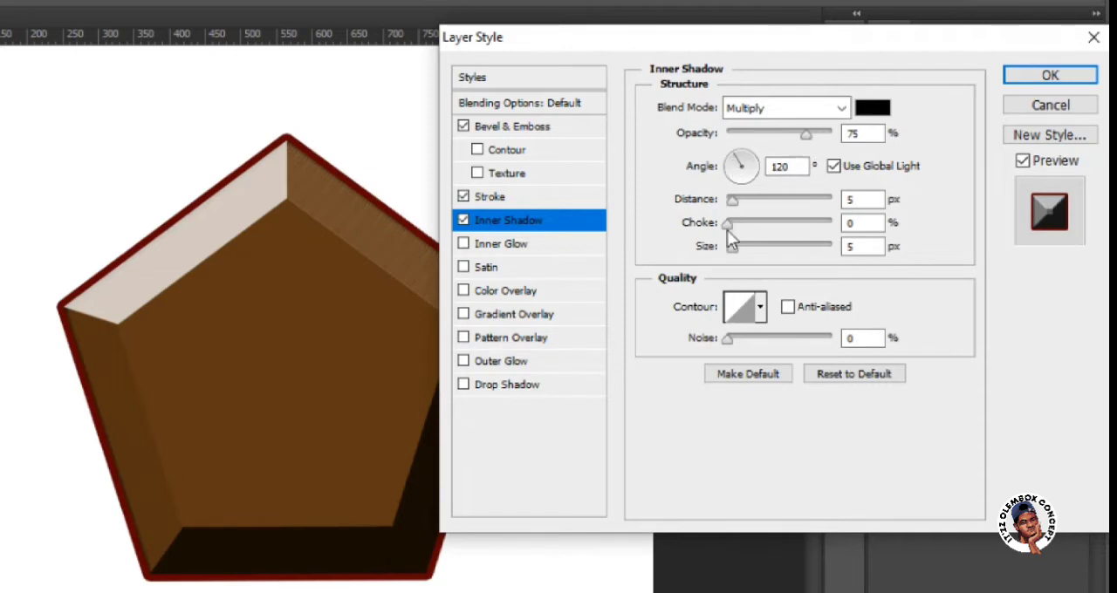
pyautogui.moveTo(740, 200); pyautogui.dragTo(757, 200)
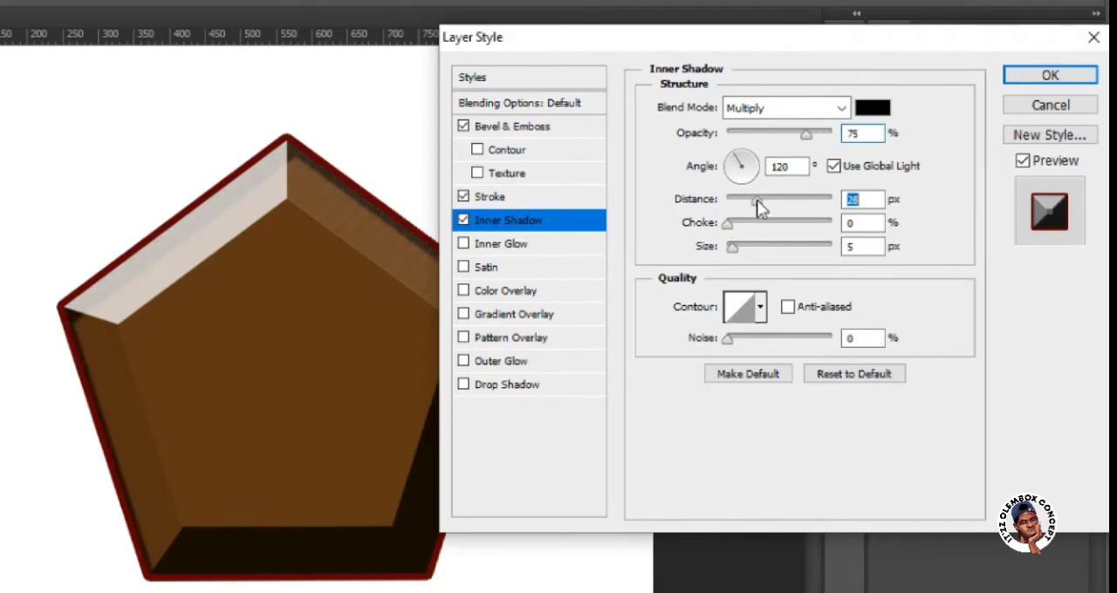
pyautogui.click(757, 225)
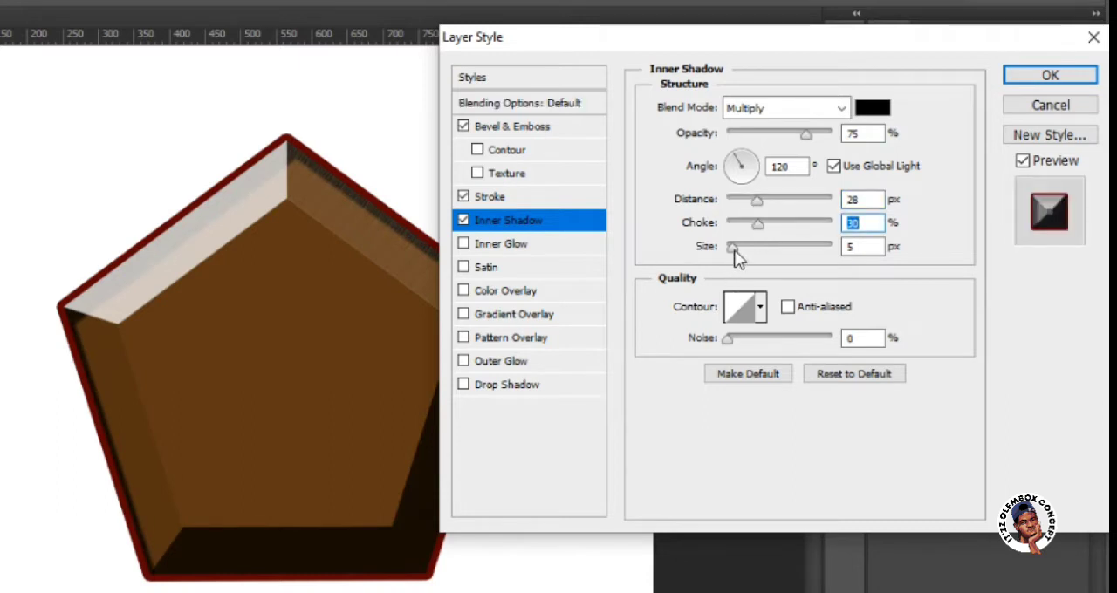
pyautogui.click(761, 248)
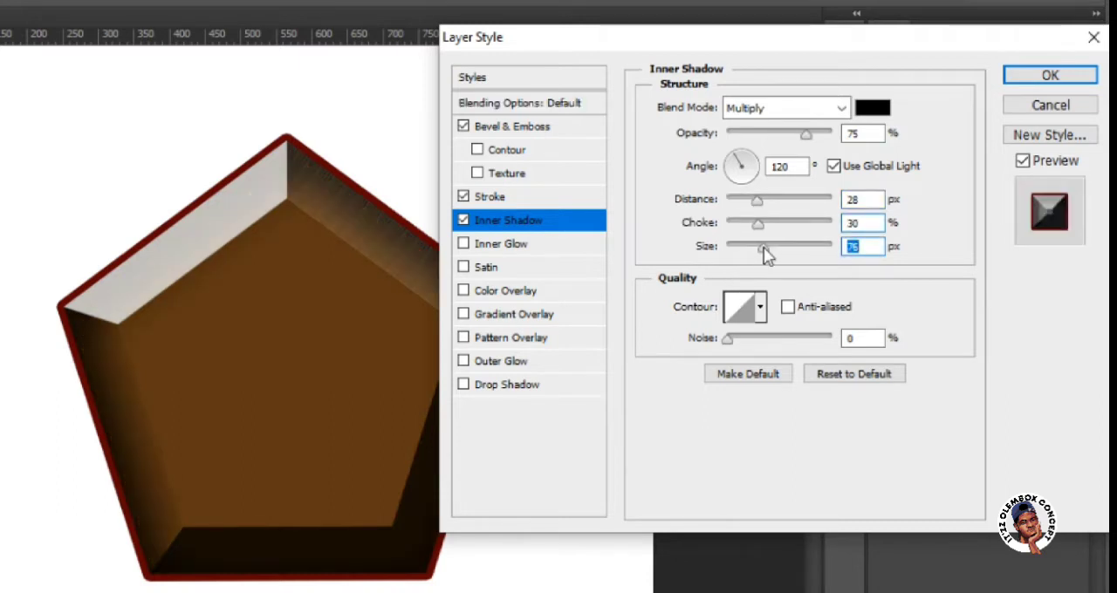
# Set the pentagon's inner shadow to a size of 4 px and a choke of 21%, and turn Inner Shadow off.
pyautogui.click(731, 248)
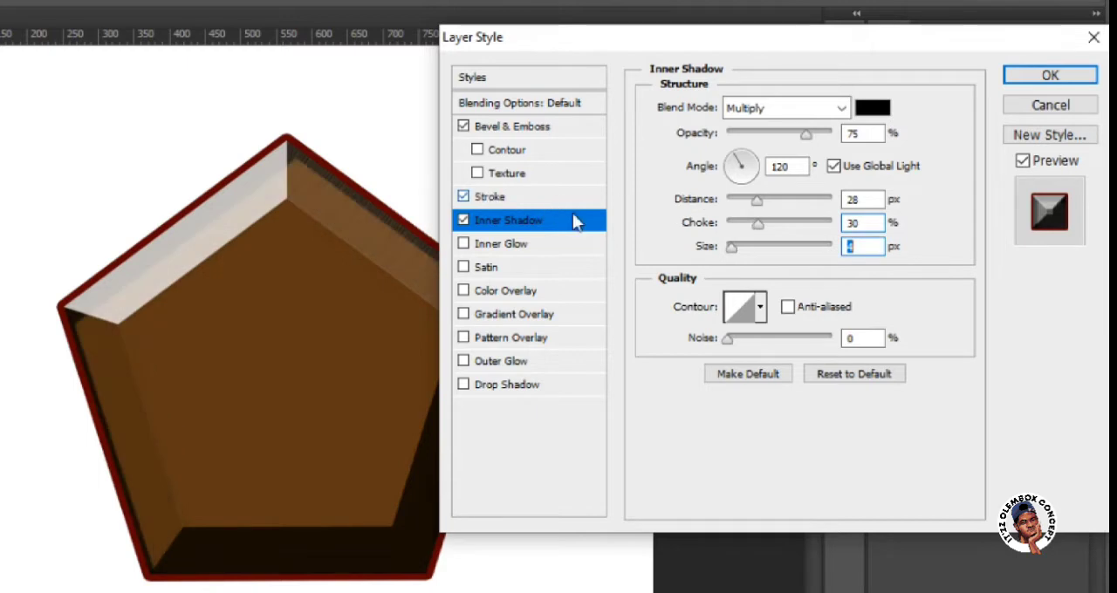
pyautogui.click(749, 225)
pyautogui.click(463, 220)
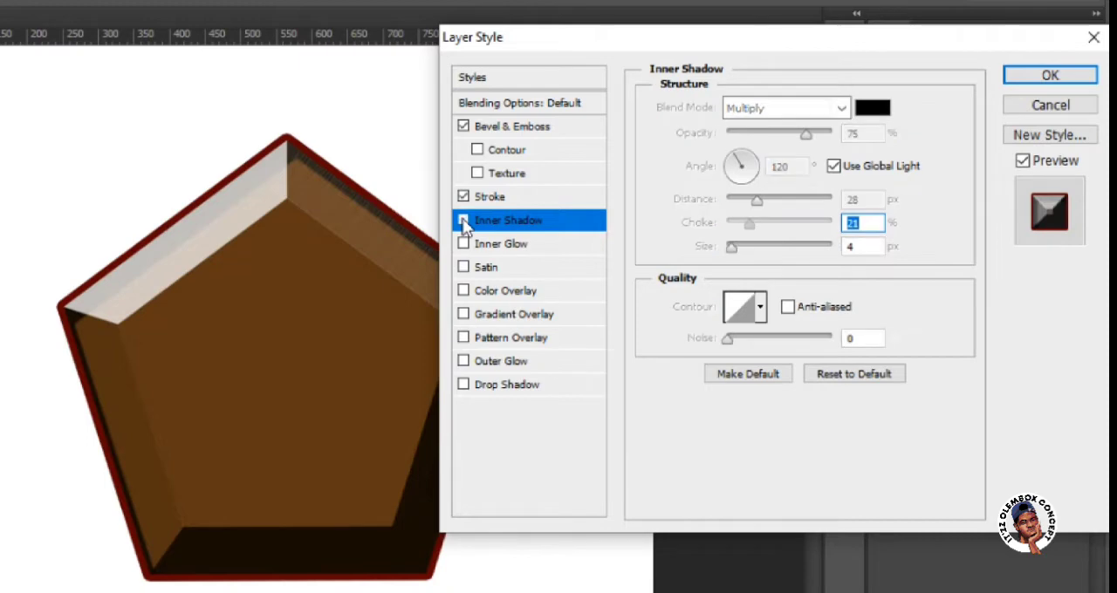
# Try an Inner Glow with a size of 73 px and the default Satin effect on the pentagon, turning each off again.
pyautogui.click(511, 244)
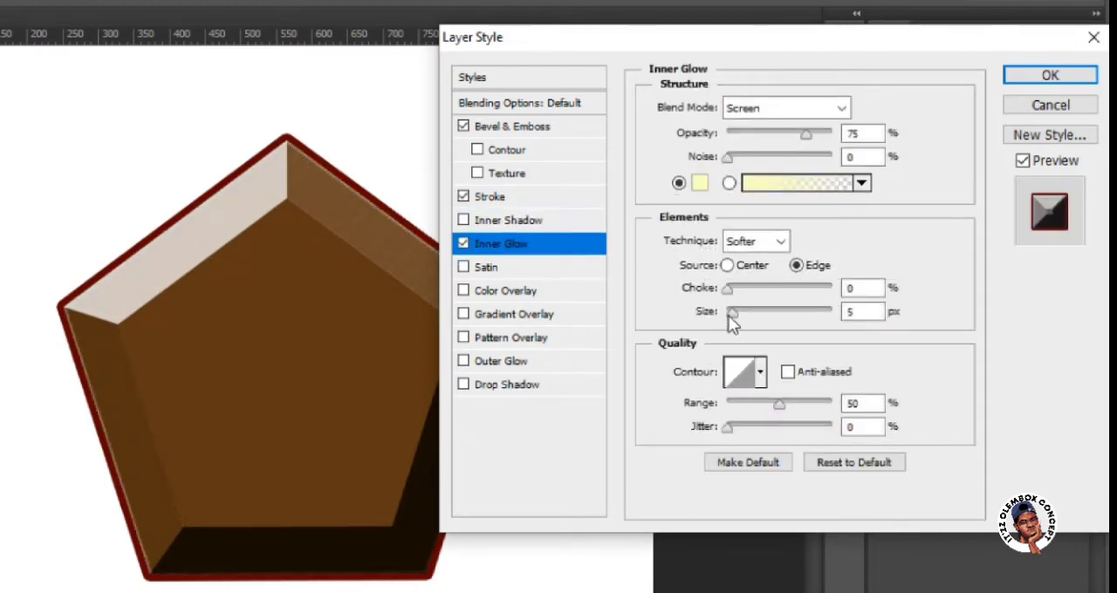
pyautogui.moveTo(731, 316); pyautogui.dragTo(763, 315)
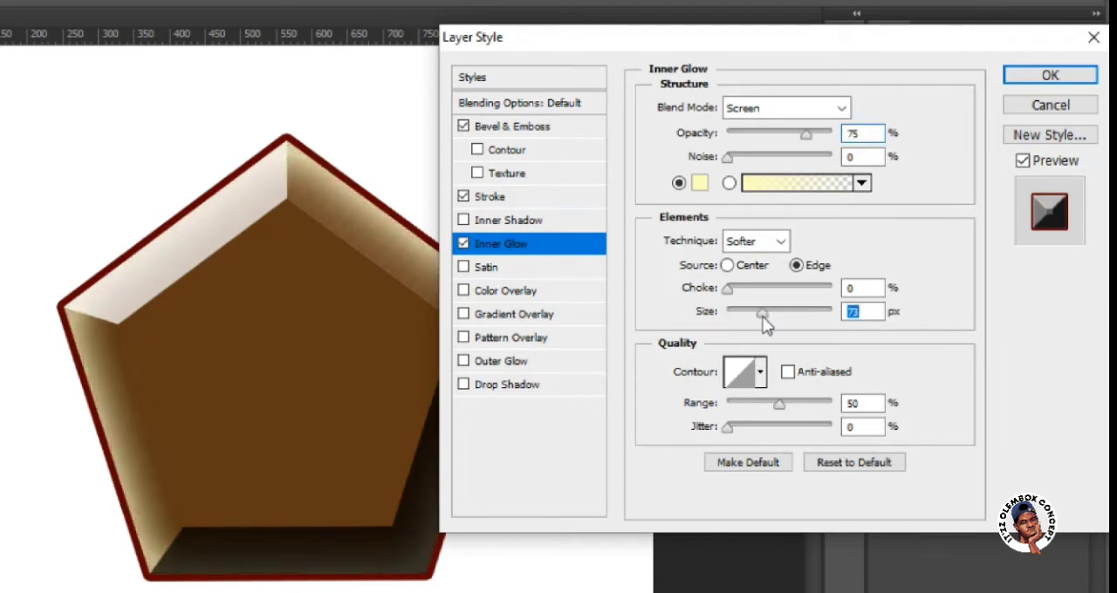
pyautogui.click(463, 244)
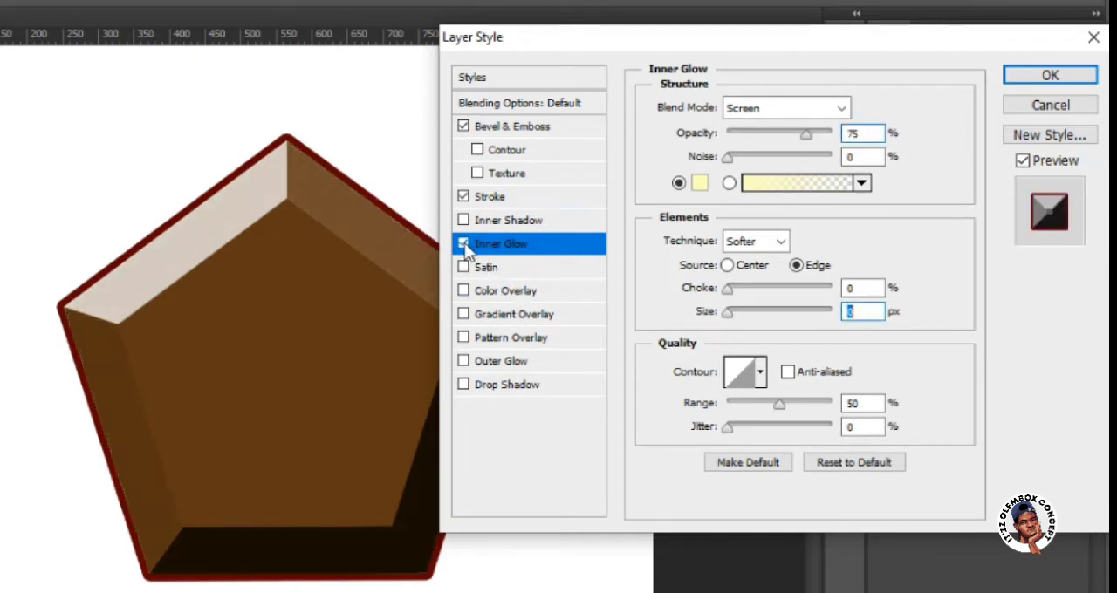
pyautogui.click(507, 270)
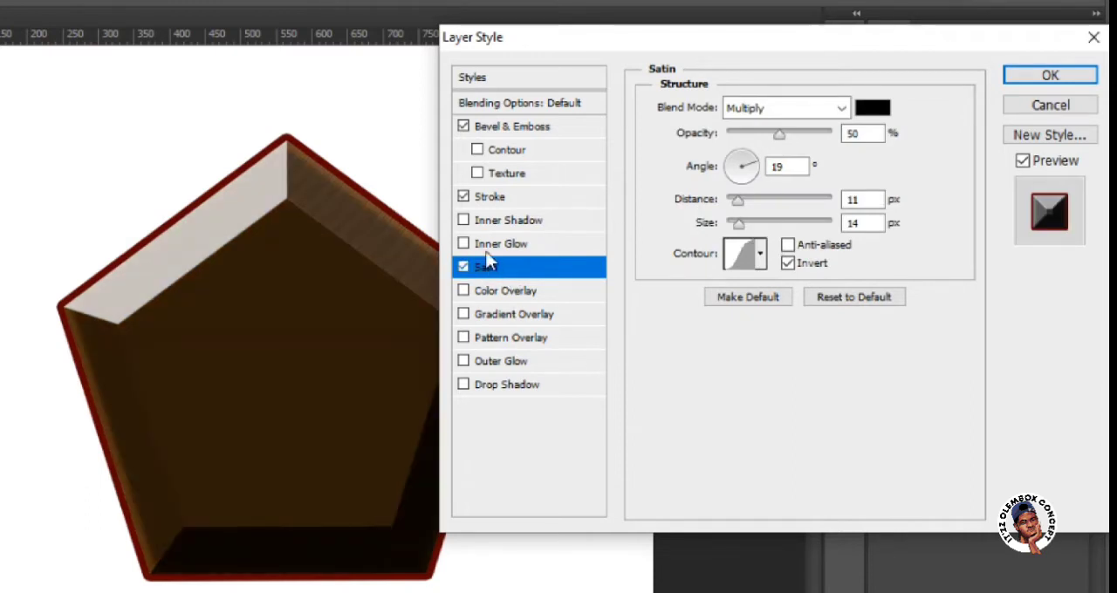
pyautogui.click(464, 268)
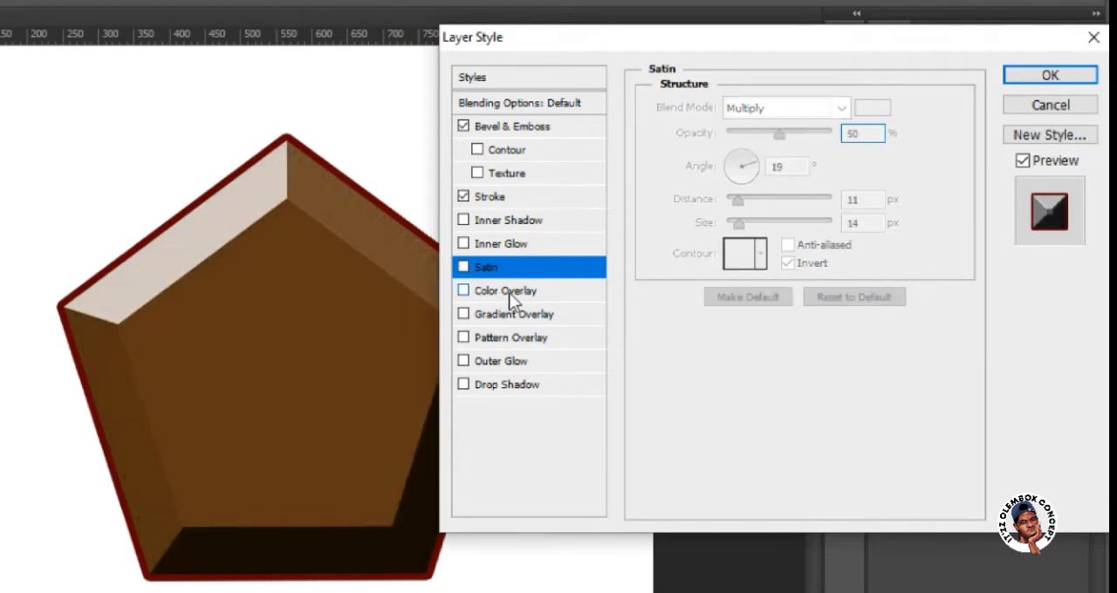
# Enable Color Overlay for the pentagon and try dark red 910707 and the blue shades 073591 and 07338d.
pyautogui.click(509, 292)
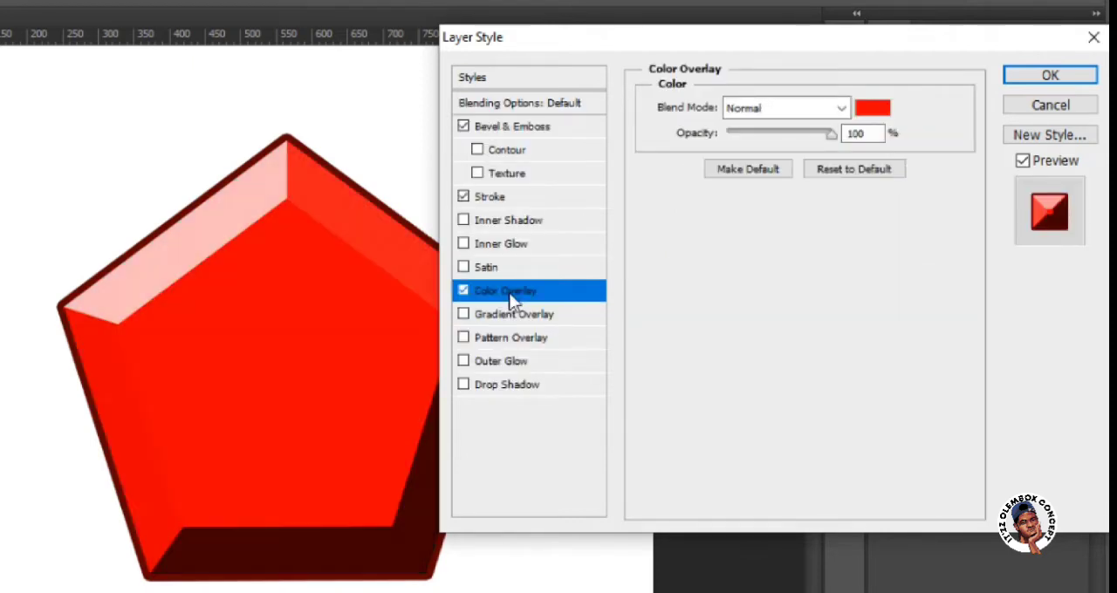
pyautogui.click(869, 115)
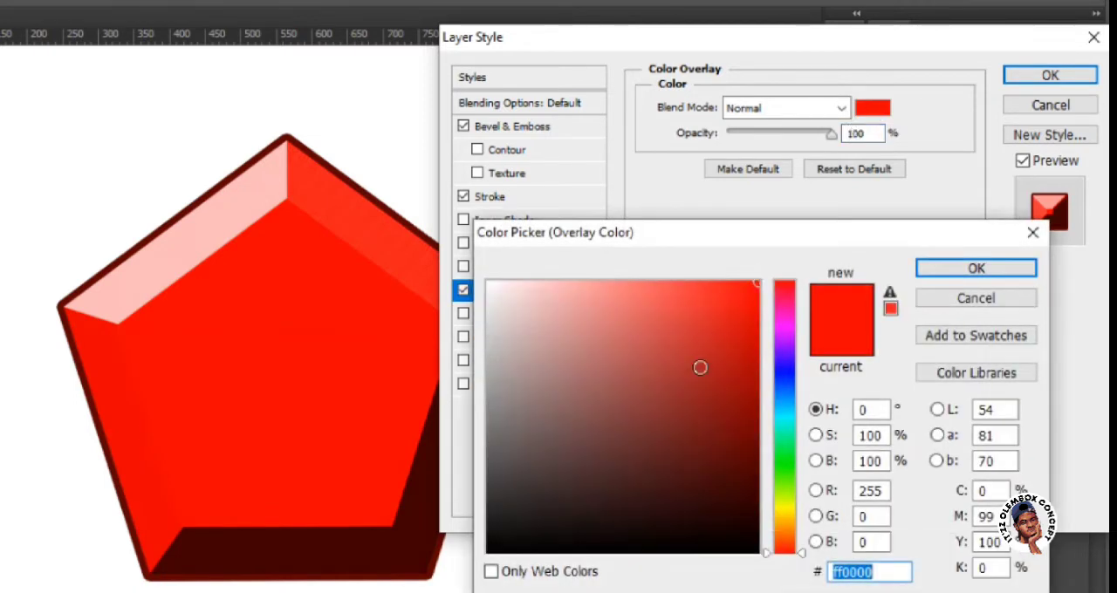
pyautogui.write('ae2626')
pyautogui.write('910707')
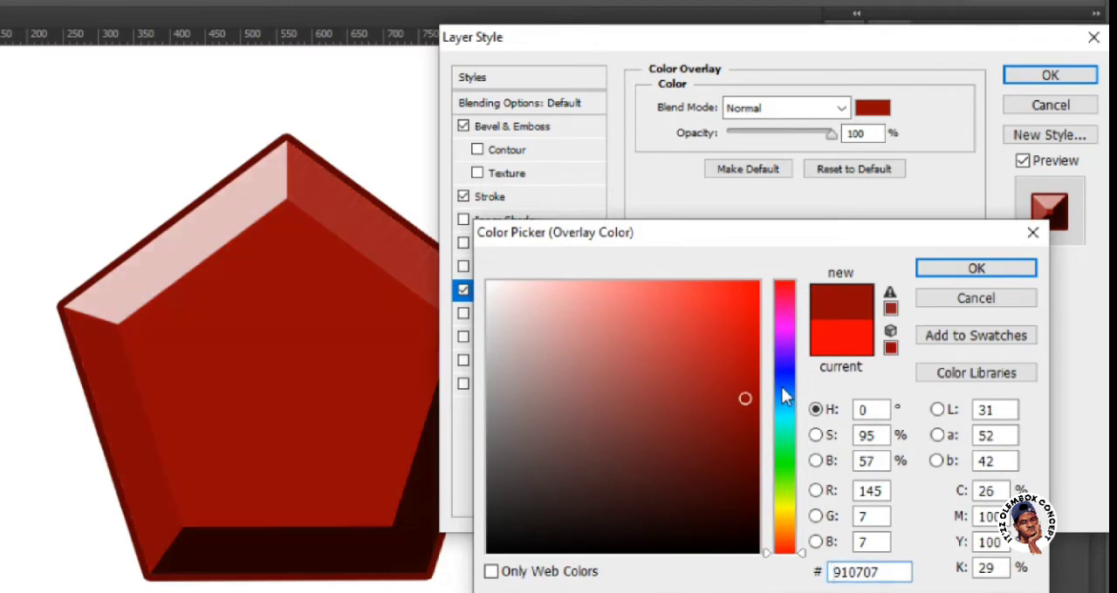
pyautogui.hotkey('ctrl', 'a')
pyautogui.write('073591')
pyautogui.hotkey('ctrl', 'a')
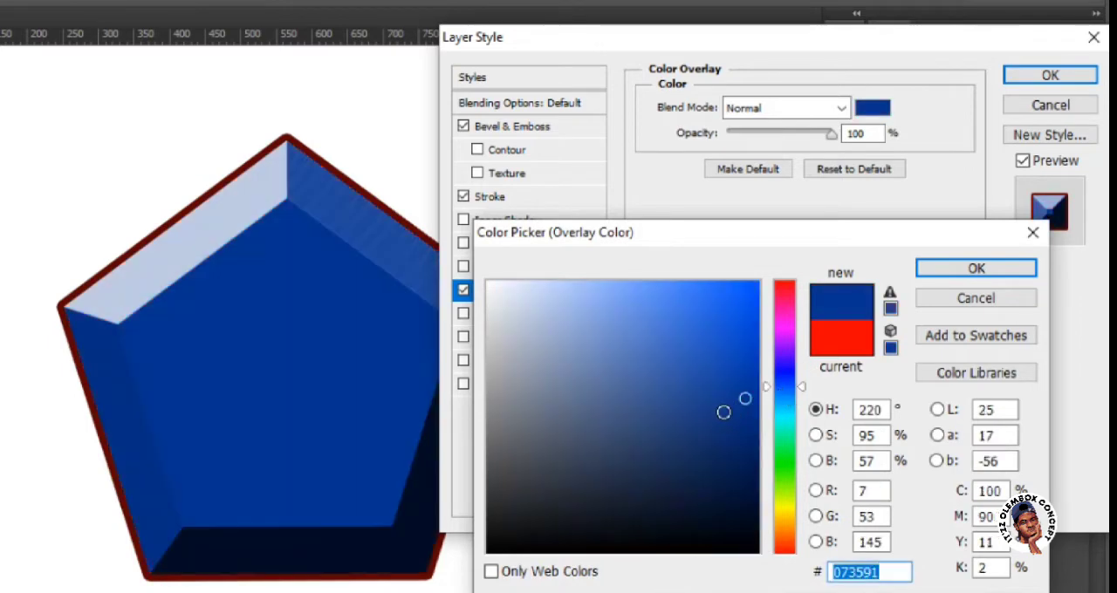
pyautogui.write('113784')
pyautogui.hotkey('ctrl', 'a')
pyautogui.write('07338d')
pyautogui.hotkey('ctrl', 'a')
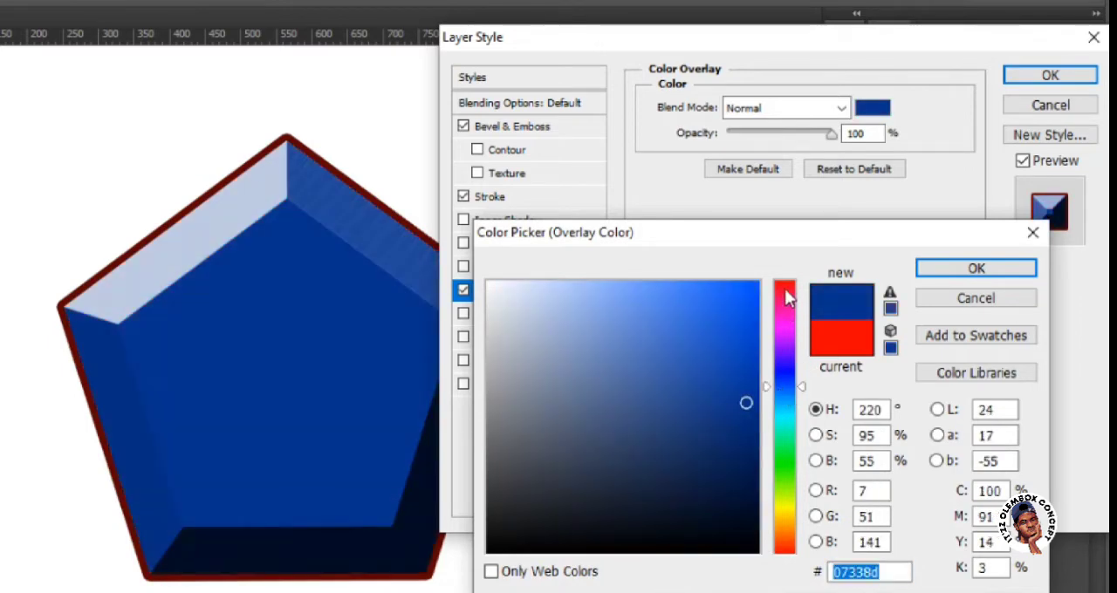
# Try several dark reds for the overlay, accept 840808, and turn Color Overlay off.
pyautogui.write('8d0707')
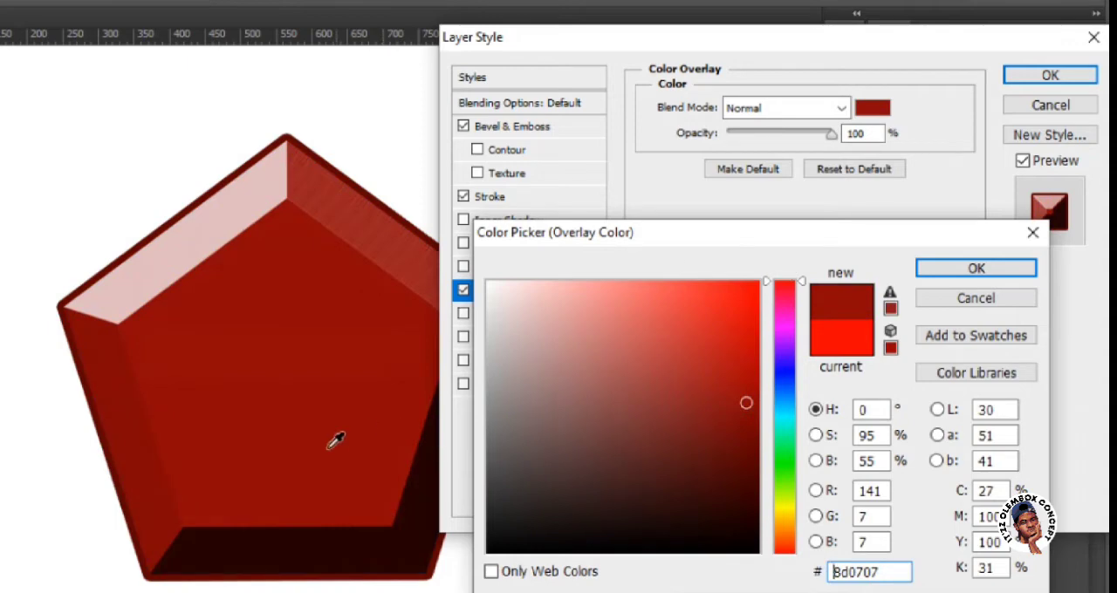
pyautogui.click(733, 485)
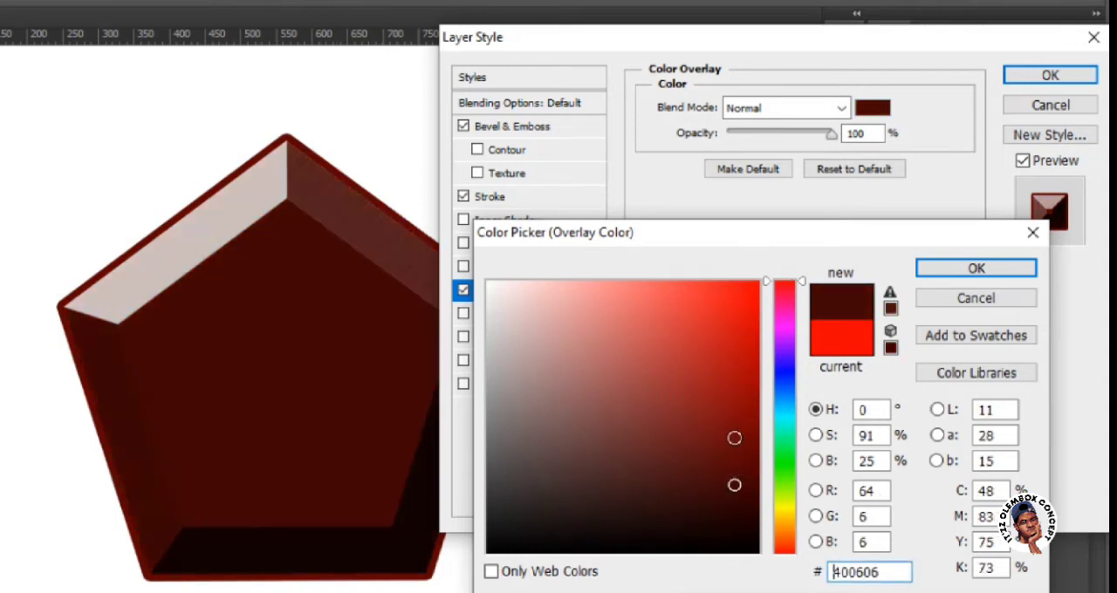
pyautogui.click(739, 426)
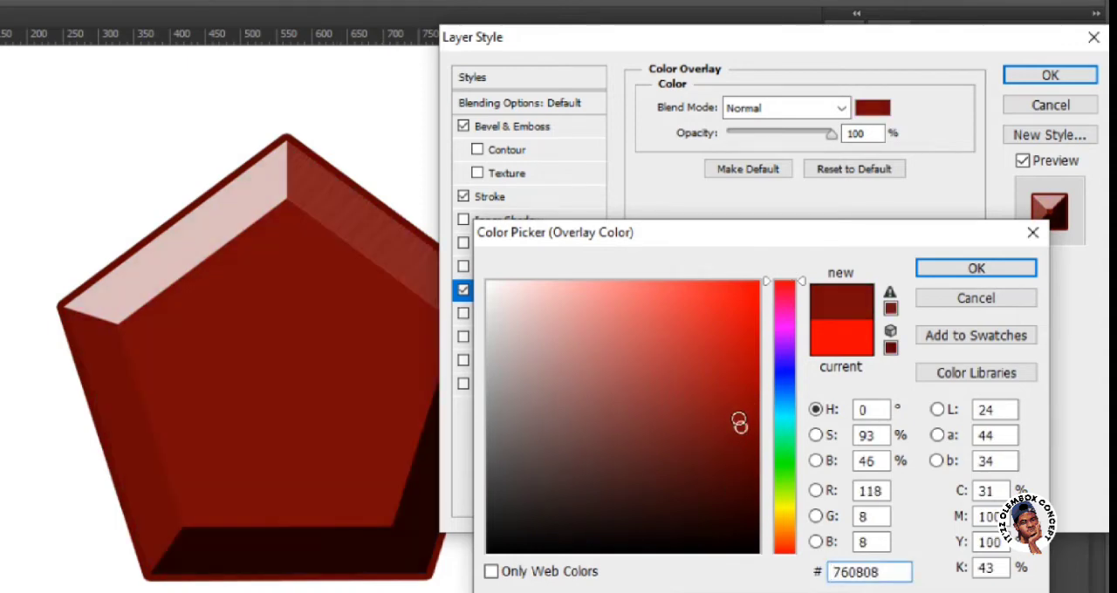
pyautogui.click(742, 413)
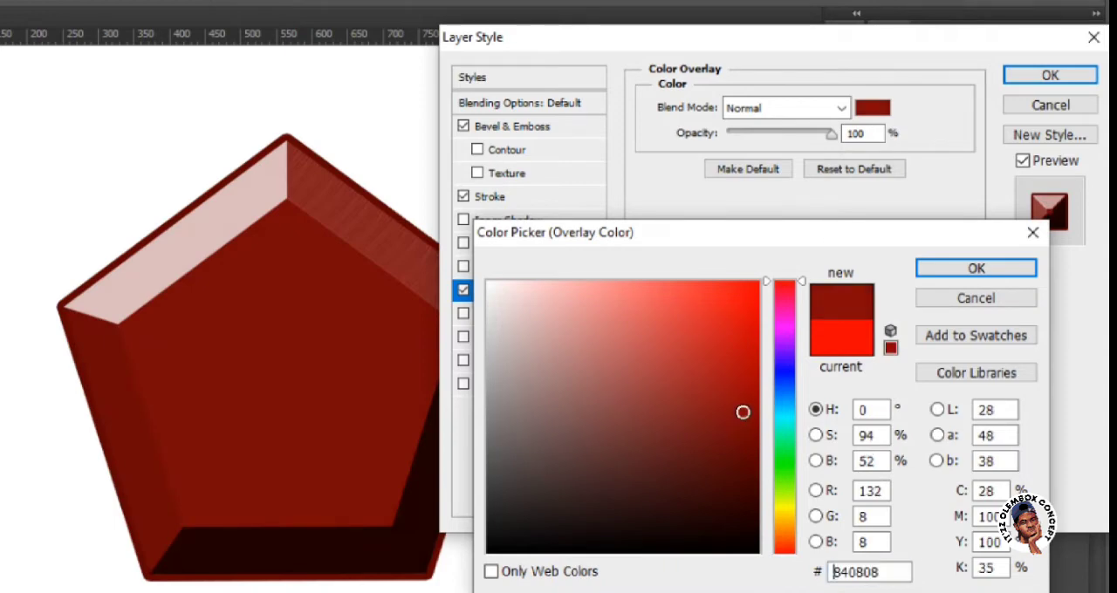
pyautogui.click(941, 274)
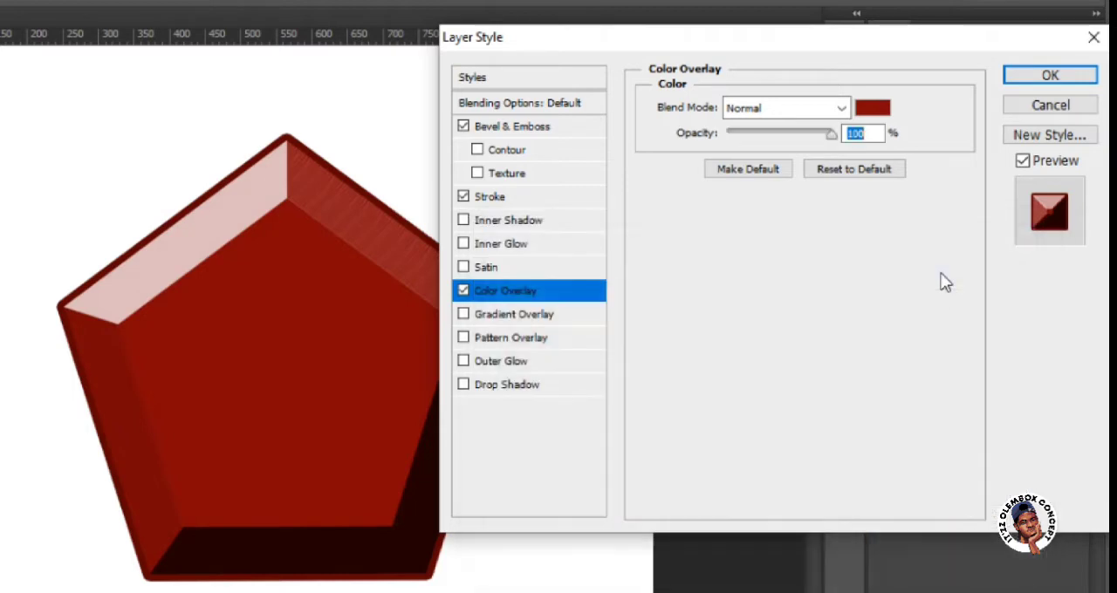
pyautogui.click(463, 290)
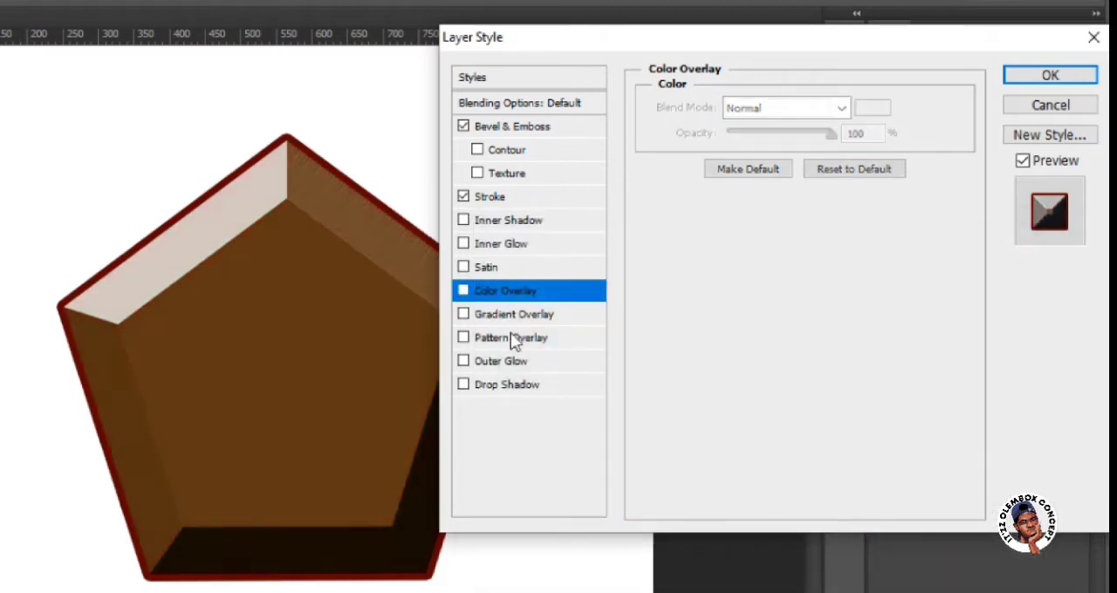
# Enable Gradient Overlay for the pentagon, try several gradient presets and choose the red-orange to yellow-orange one.
pyautogui.click(506, 321)
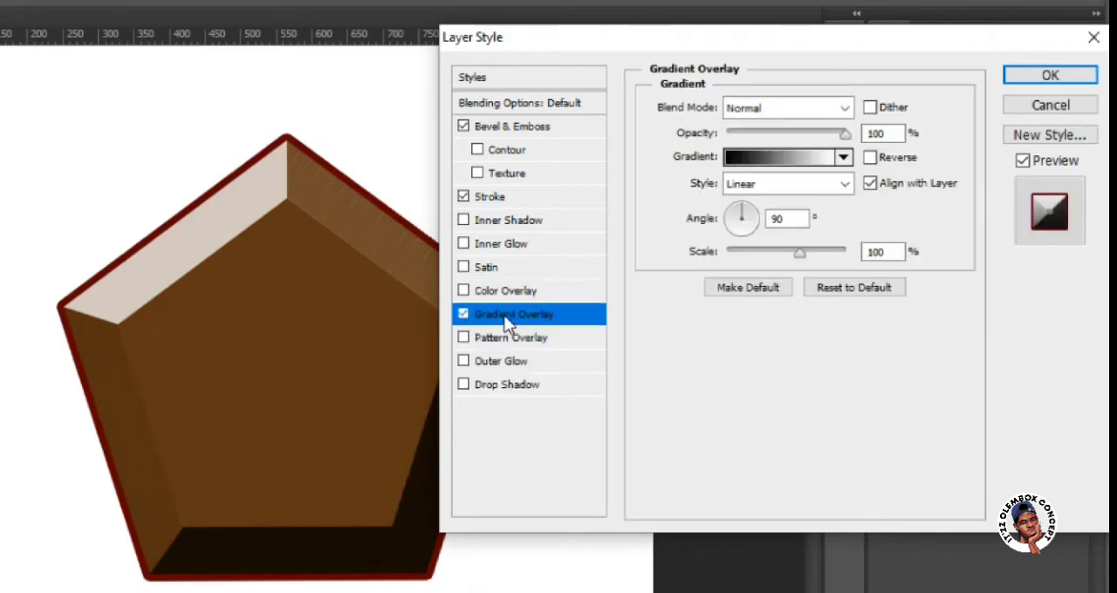
pyautogui.click(844, 160)
pyautogui.click(844, 159)
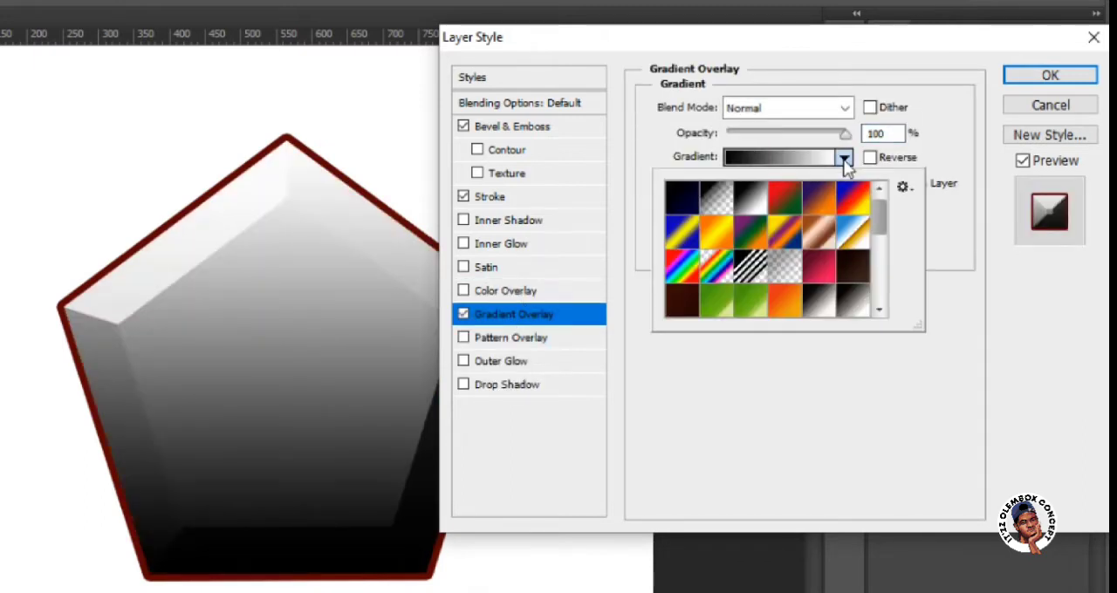
pyautogui.click(783, 212)
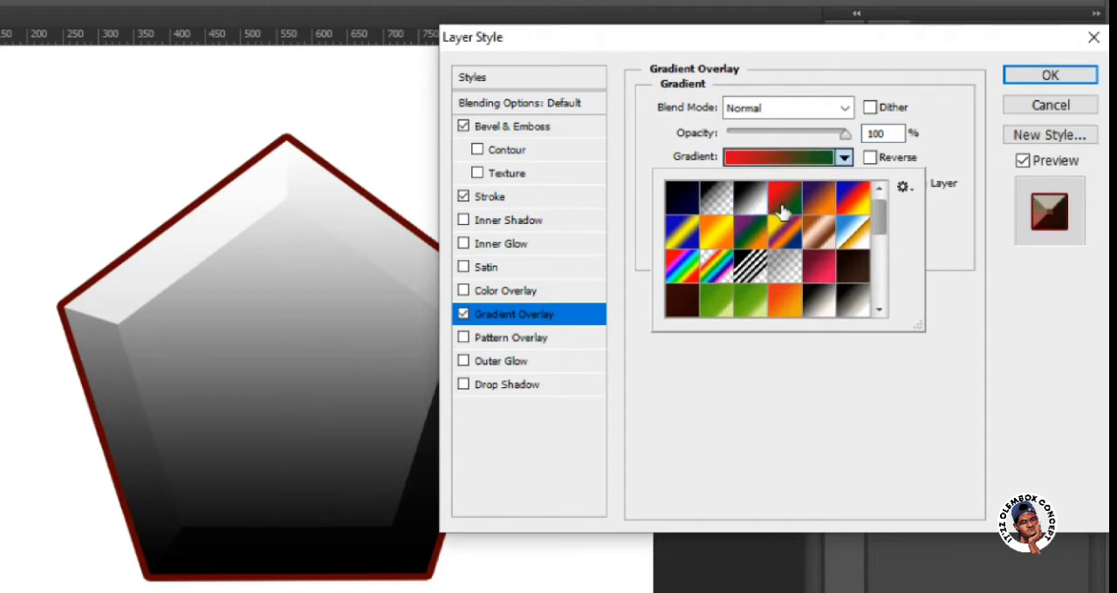
pyautogui.click(816, 208)
pyautogui.click(812, 279)
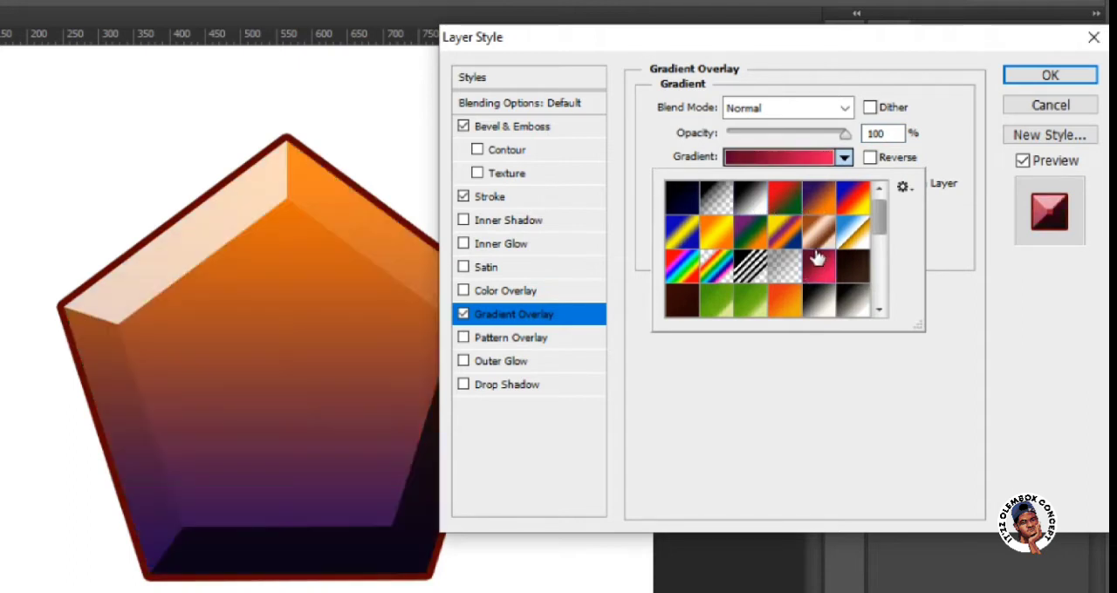
pyautogui.click(816, 235)
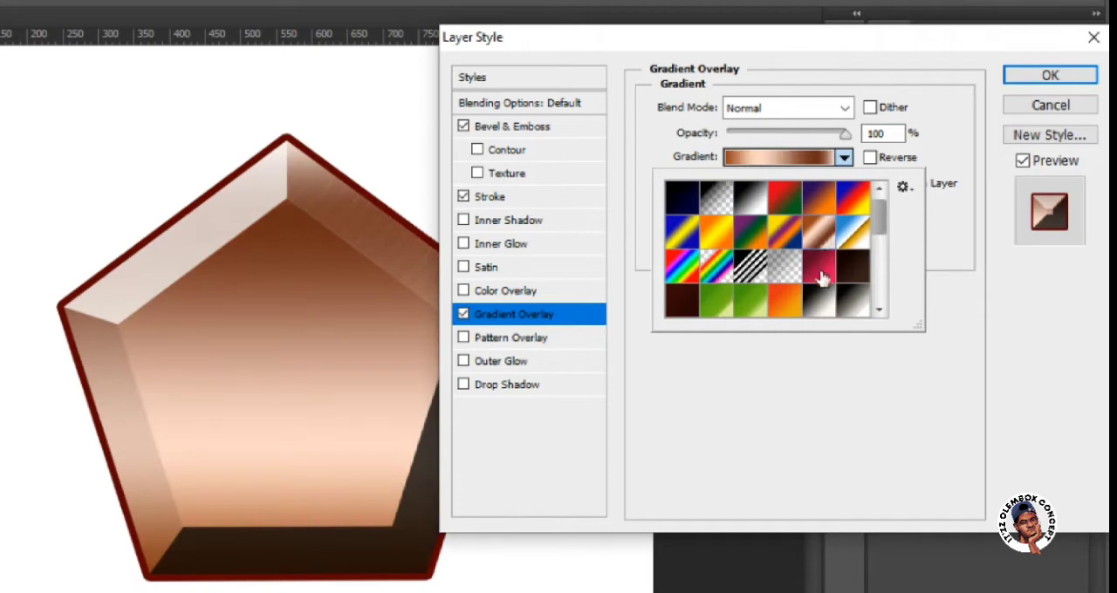
pyautogui.click(785, 298)
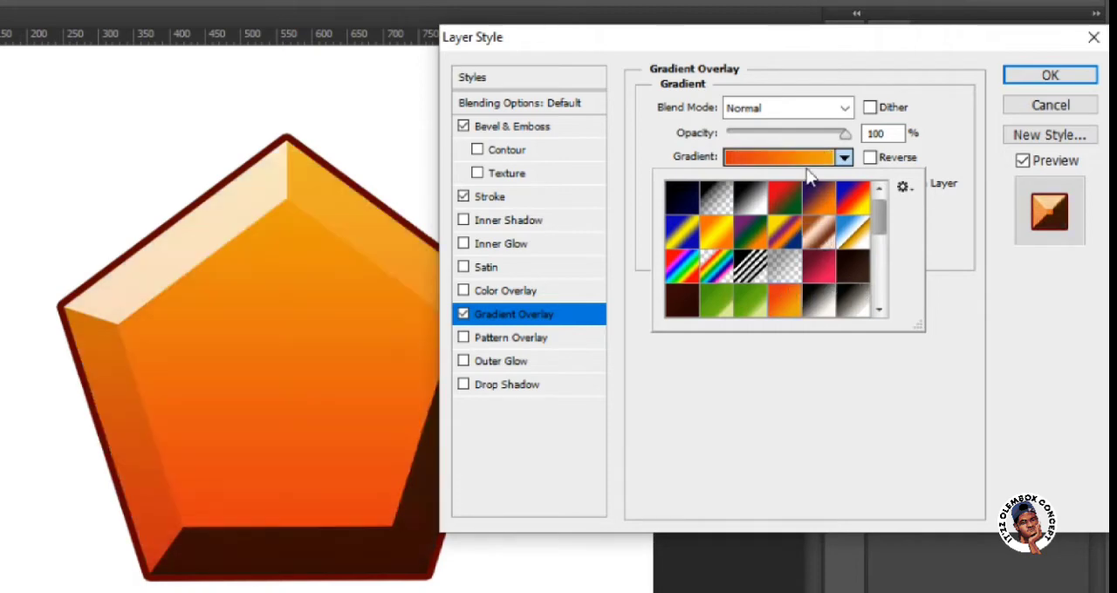
pyautogui.click(877, 257)
pyautogui.moveTo(875, 287); pyautogui.dragTo(876, 184)
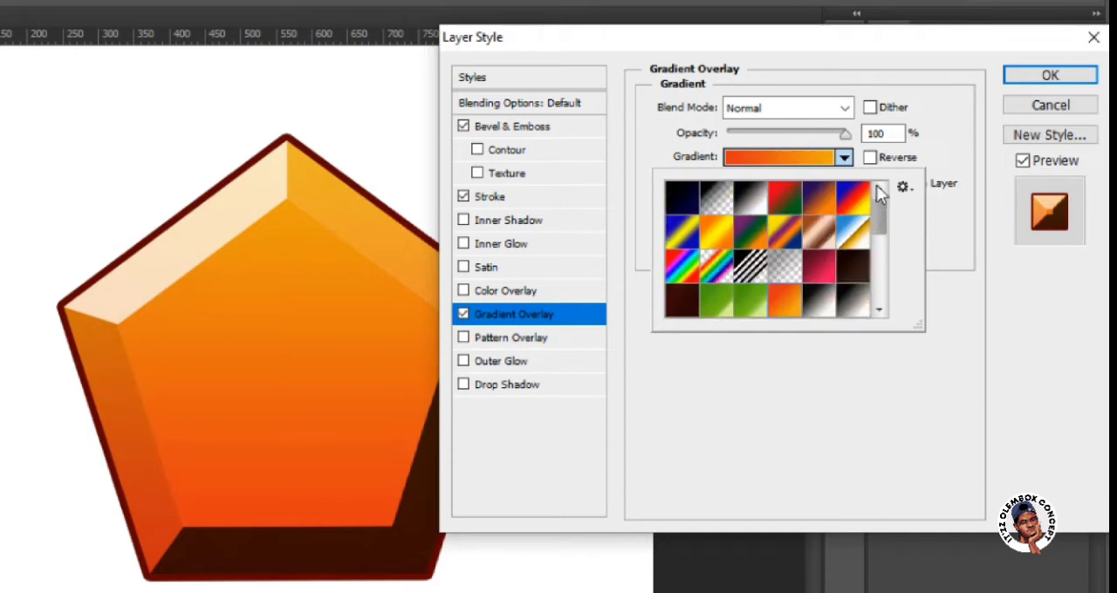
pyautogui.click(782, 157)
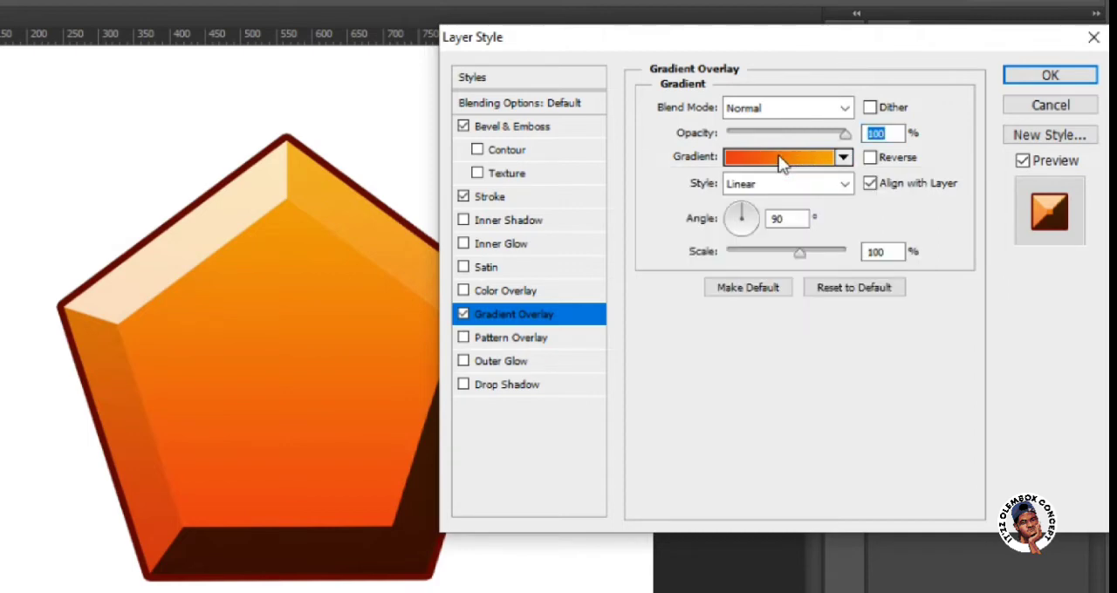
# Edit the overlay gradient and set the colour of its stop at location 0% to very dark brown 1e0500.
pyautogui.click(779, 157)
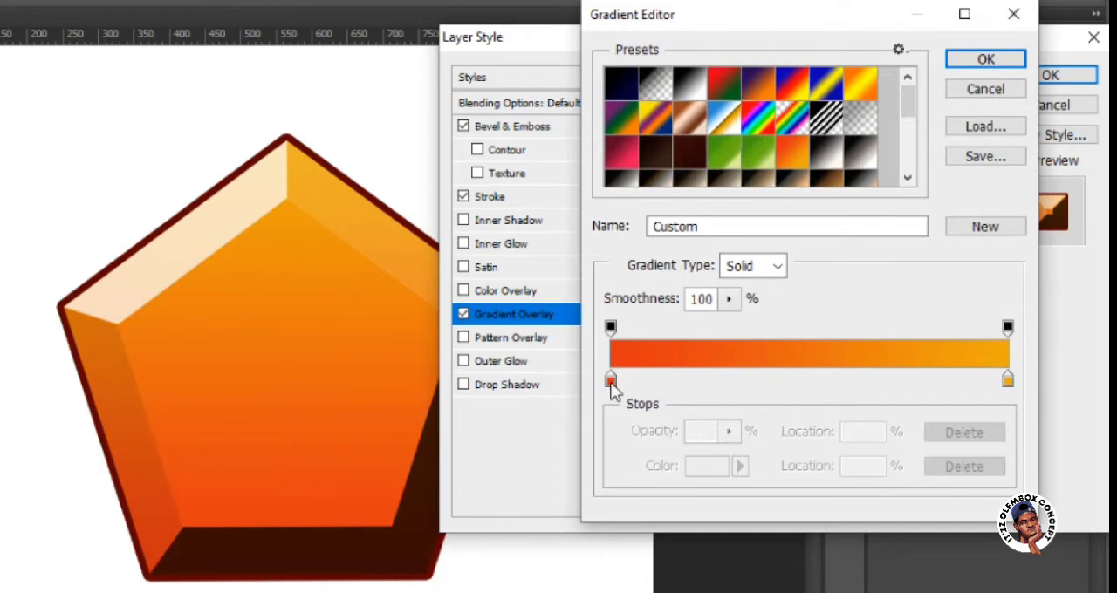
pyautogui.click(610, 382)
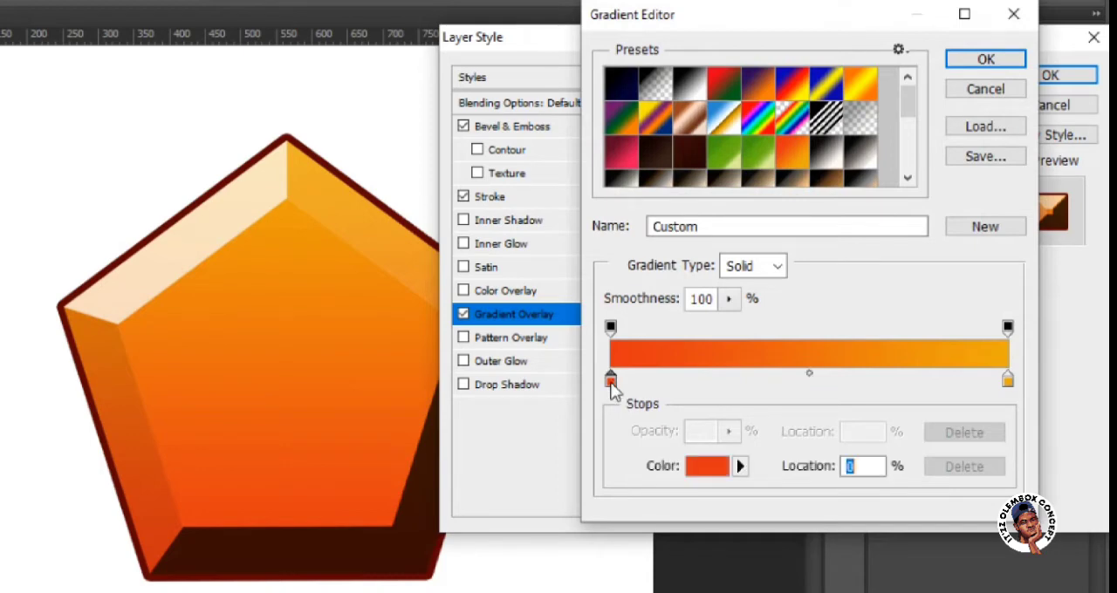
pyautogui.click(706, 468)
pyautogui.click(571, 397)
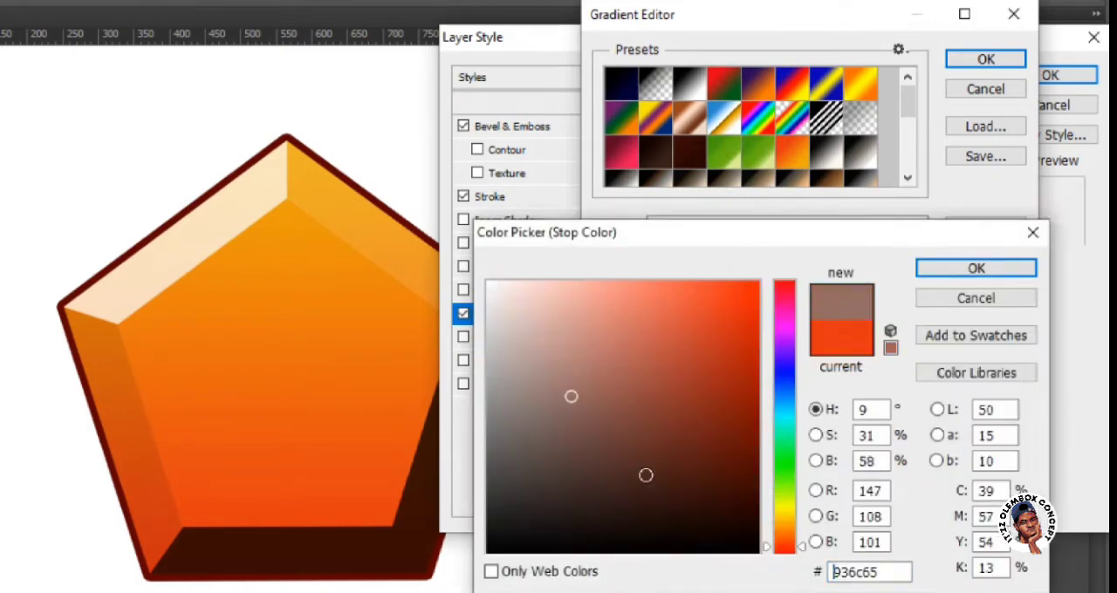
pyautogui.click(655, 428)
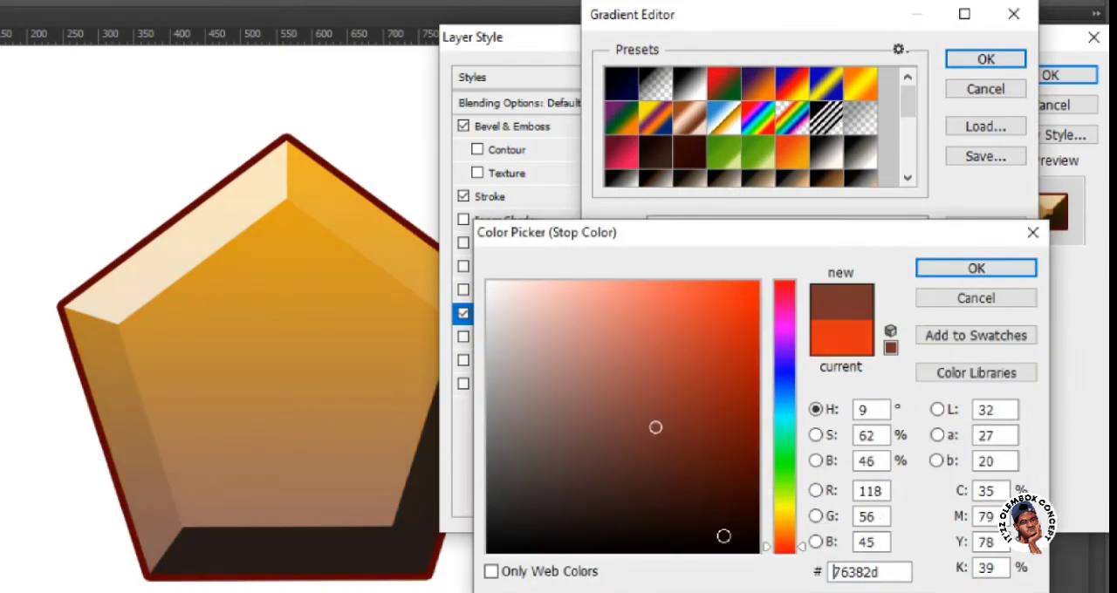
pyautogui.moveTo(723, 536); pyautogui.dragTo(780, 567)
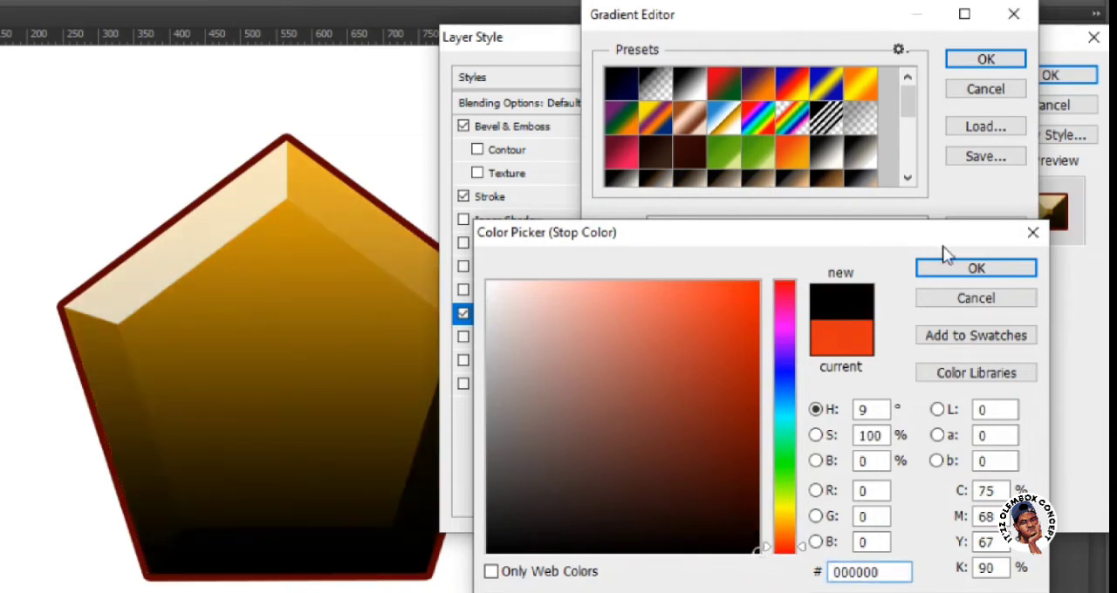
pyautogui.click(755, 514)
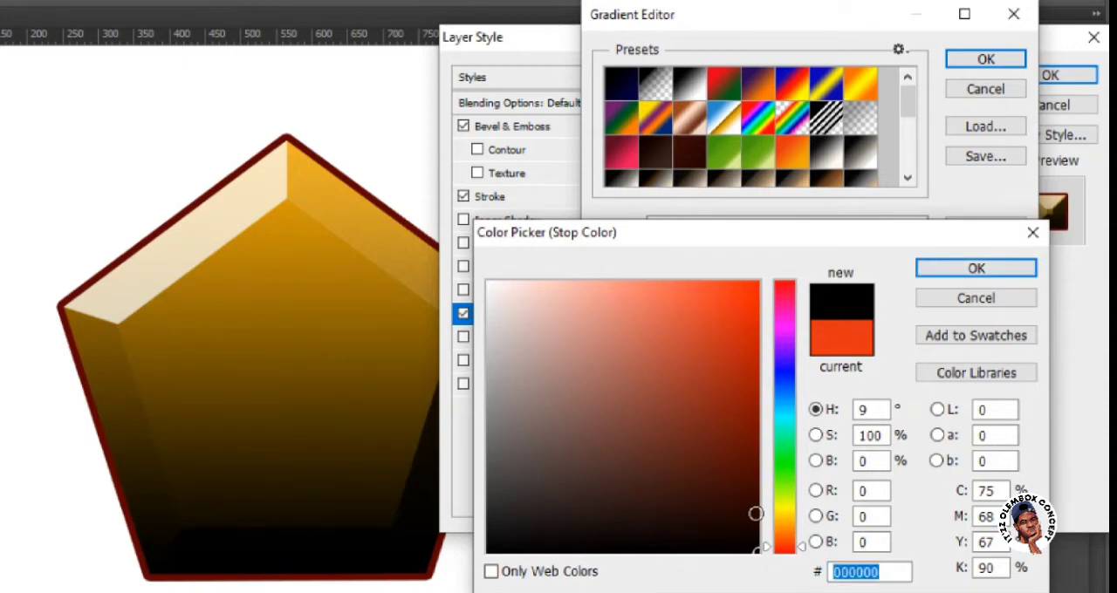
pyautogui.moveTo(756, 514); pyautogui.dragTo(756, 521)
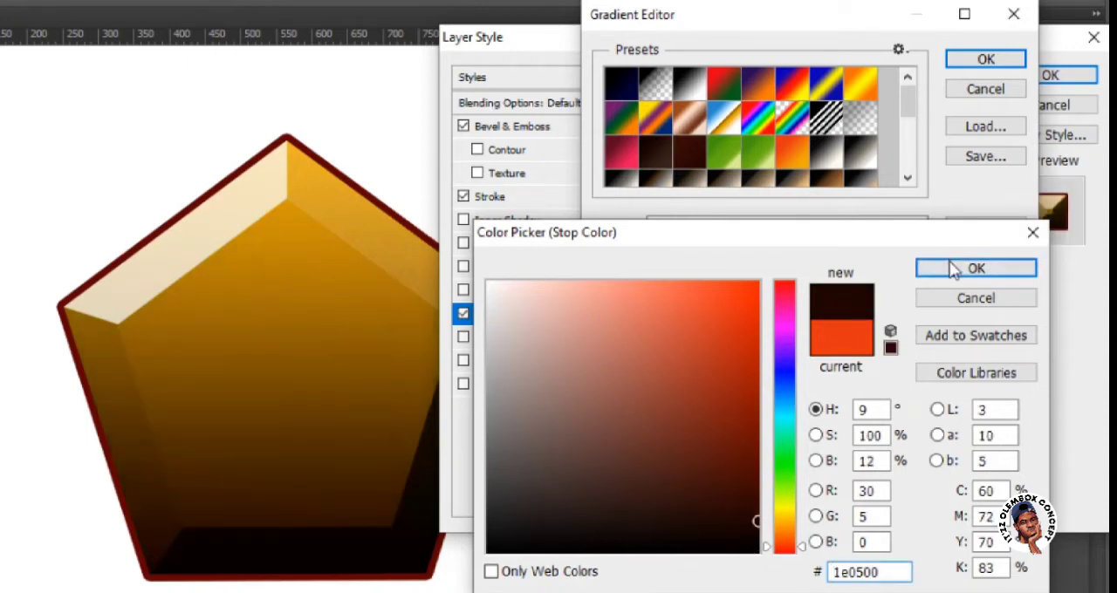
pyautogui.click(954, 271)
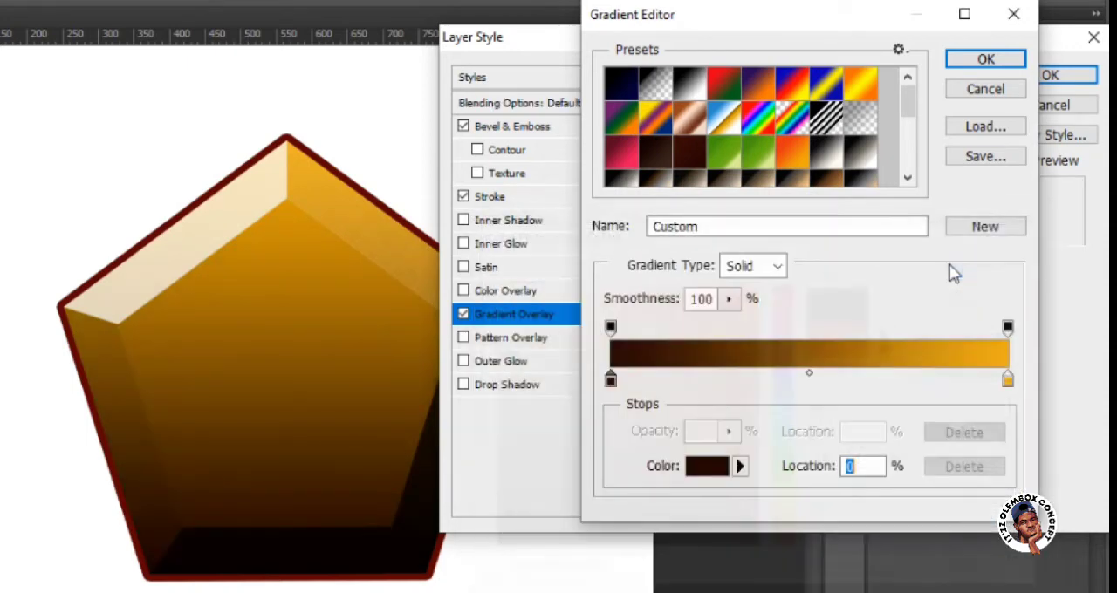
# Set the colour of the gradient's stop at location 100% to red ff0000 and save the gradient as a new preset.
pyautogui.click(1008, 384)
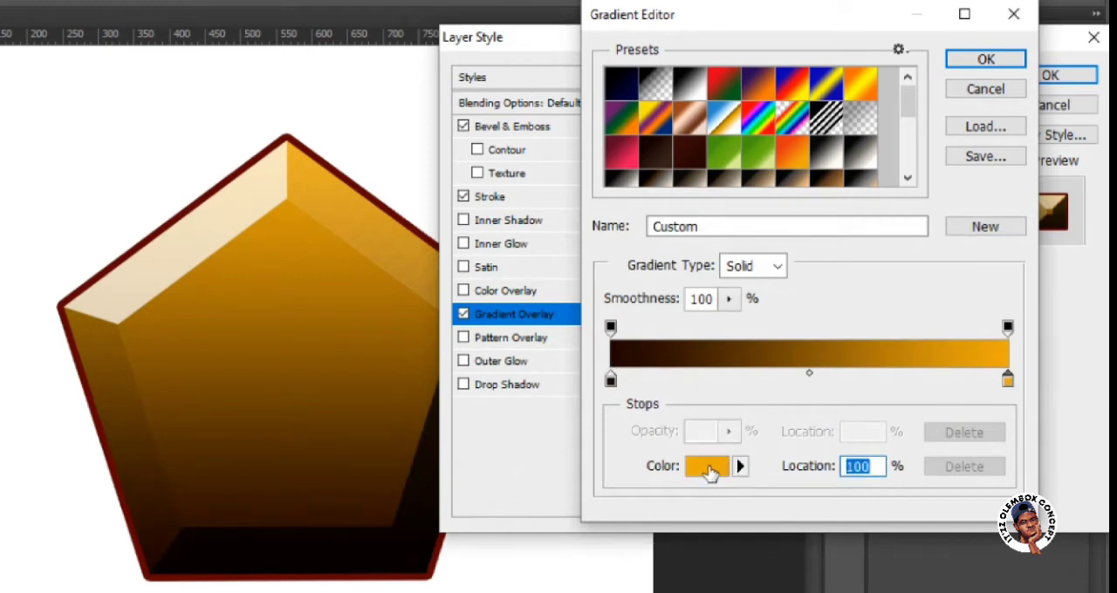
pyautogui.click(710, 471)
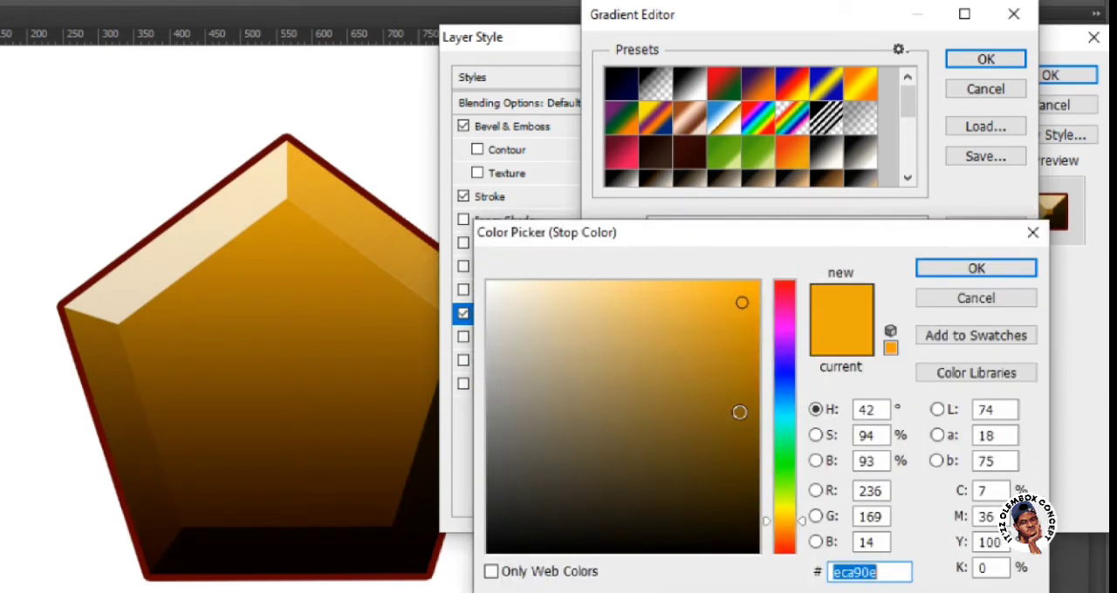
pyautogui.click(732, 445)
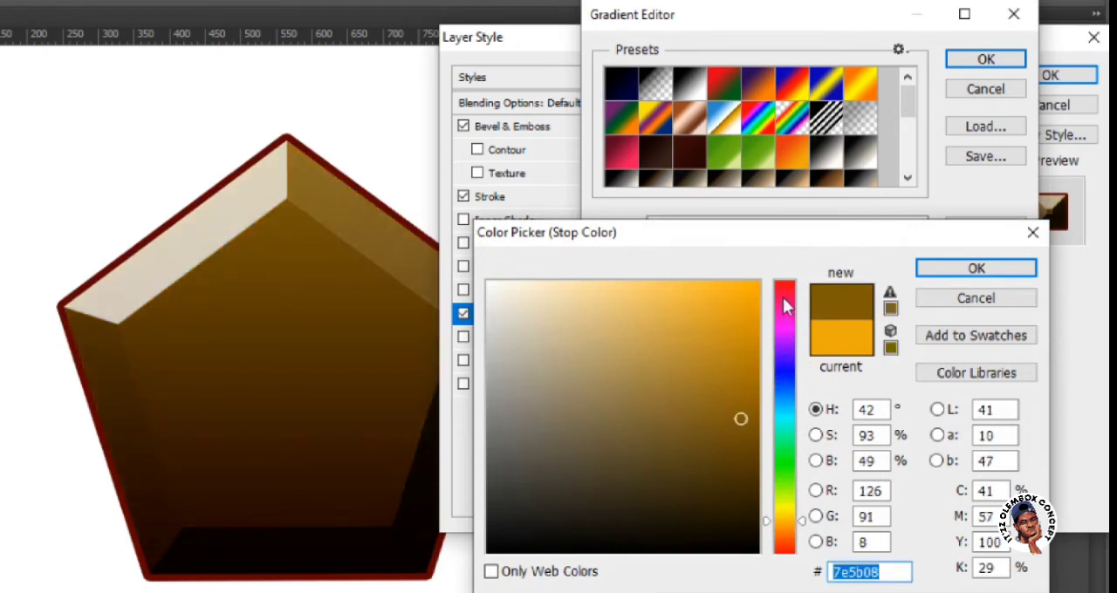
pyautogui.moveTo(783, 297); pyautogui.dragTo(790, 262)
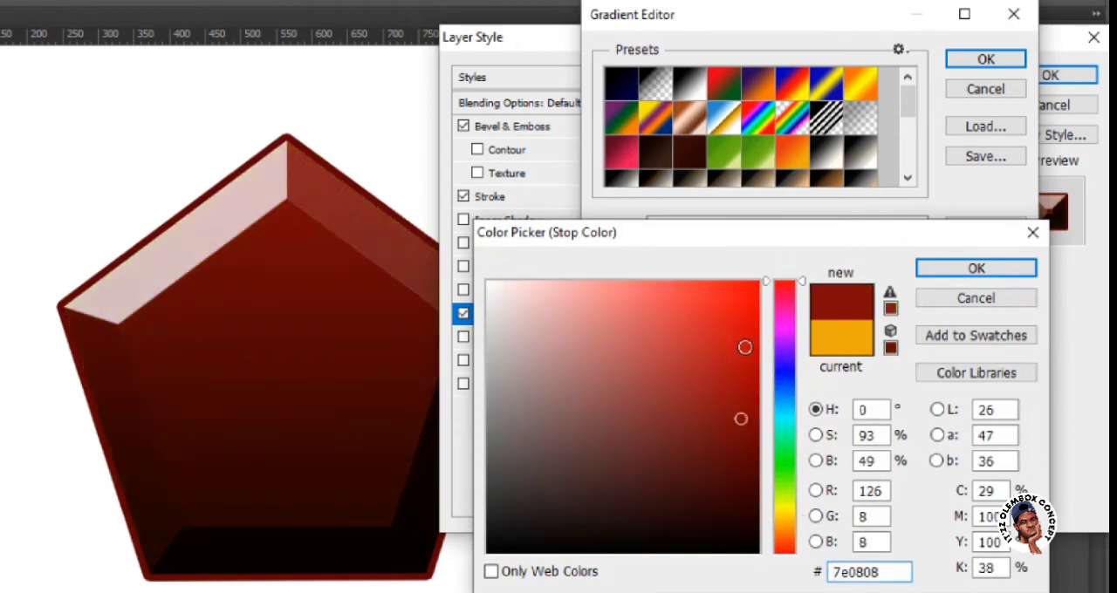
pyautogui.click(744, 348)
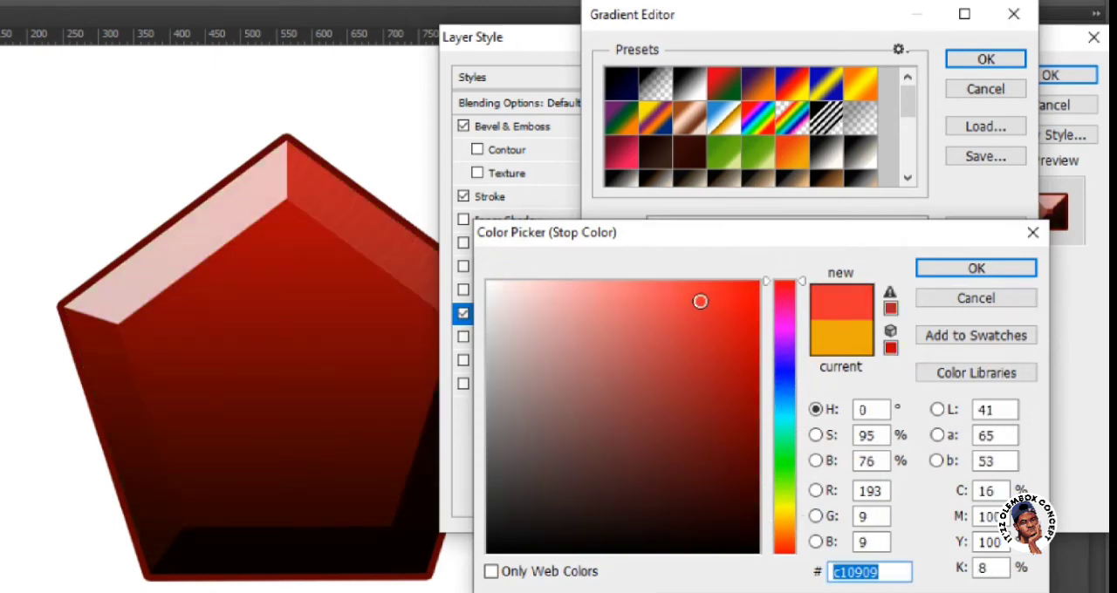
pyautogui.click(699, 301)
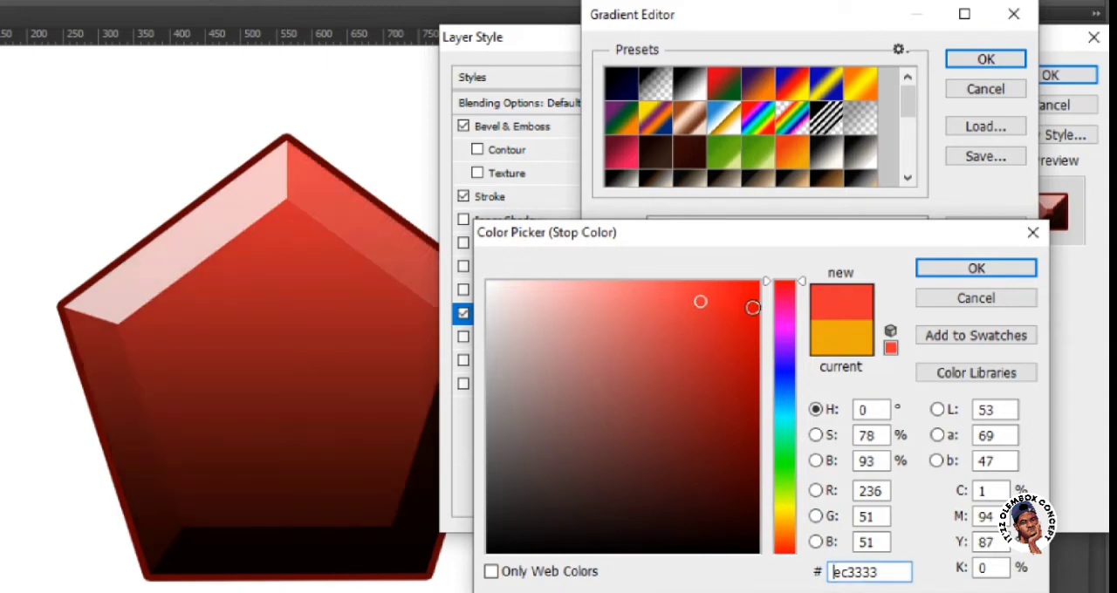
pyautogui.moveTo(752, 307); pyautogui.dragTo(758, 281)
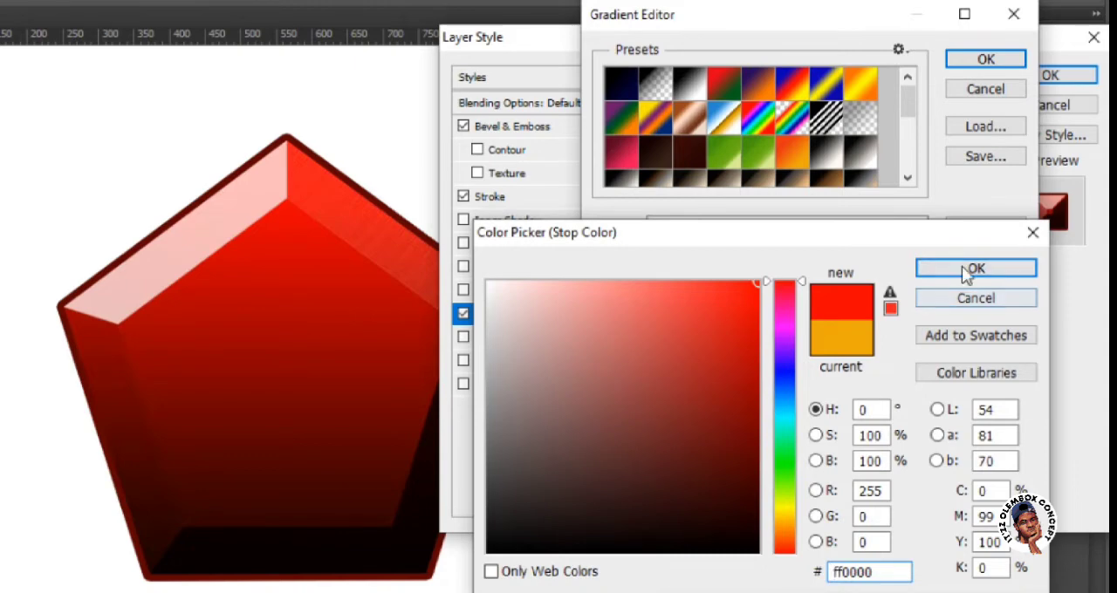
pyautogui.click(954, 274)
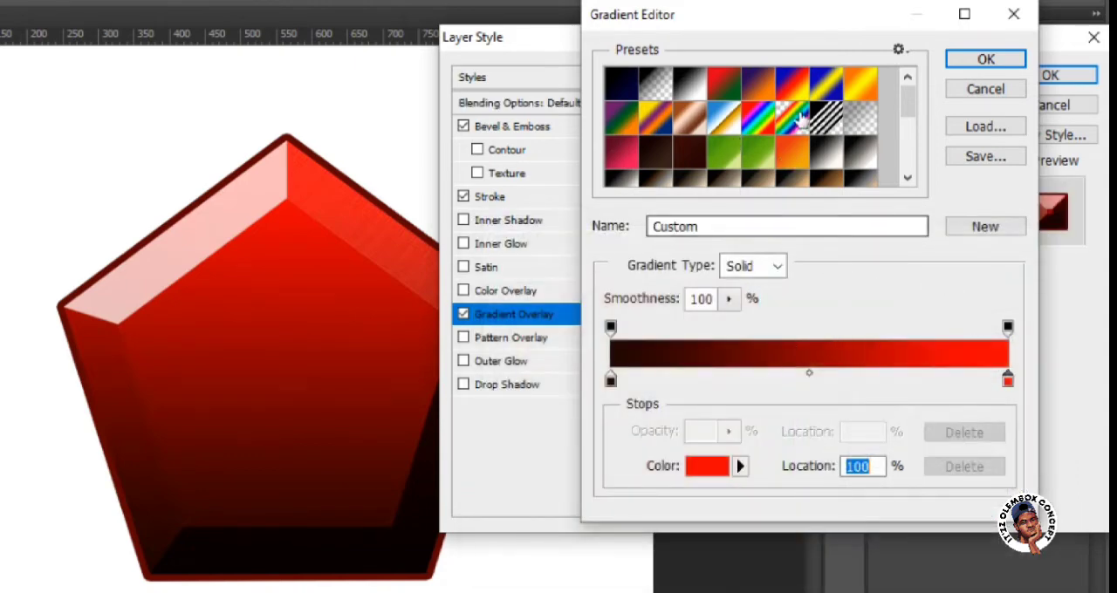
pyautogui.click(985, 227)
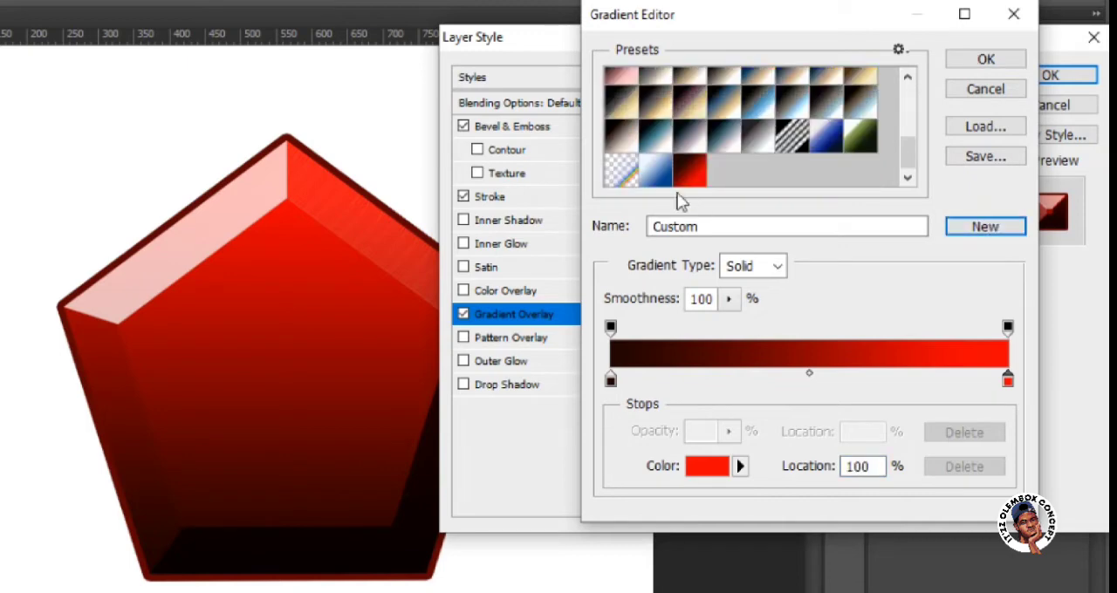
pyautogui.click(966, 59)
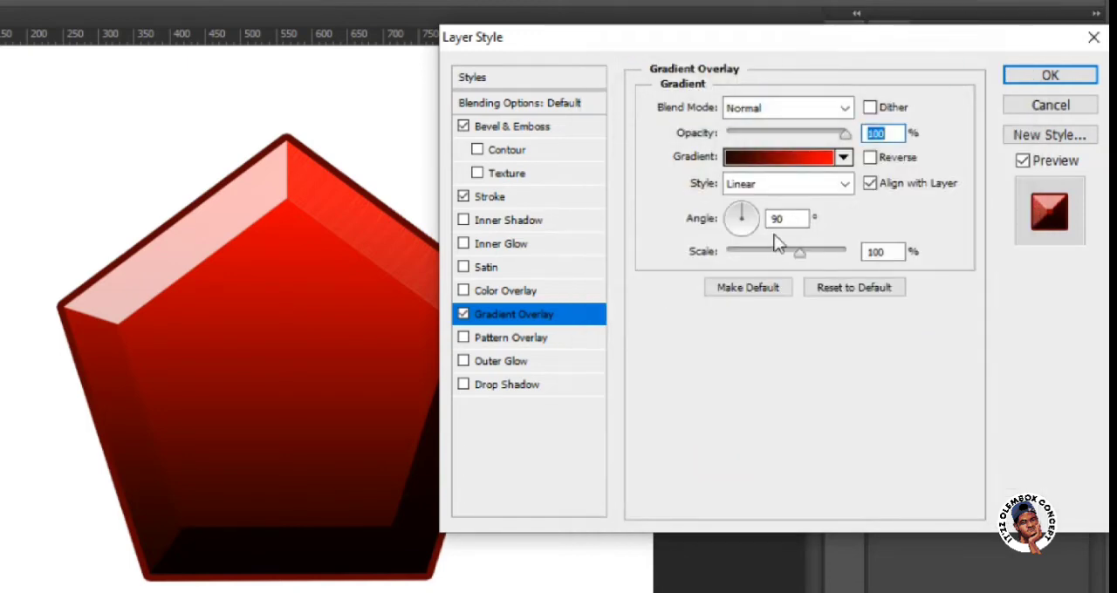
# Try the Radial, Angle, Reflected and Diamond styles for the pentagon's gradient overlay and set it back to Linear.
pyautogui.click(802, 190)
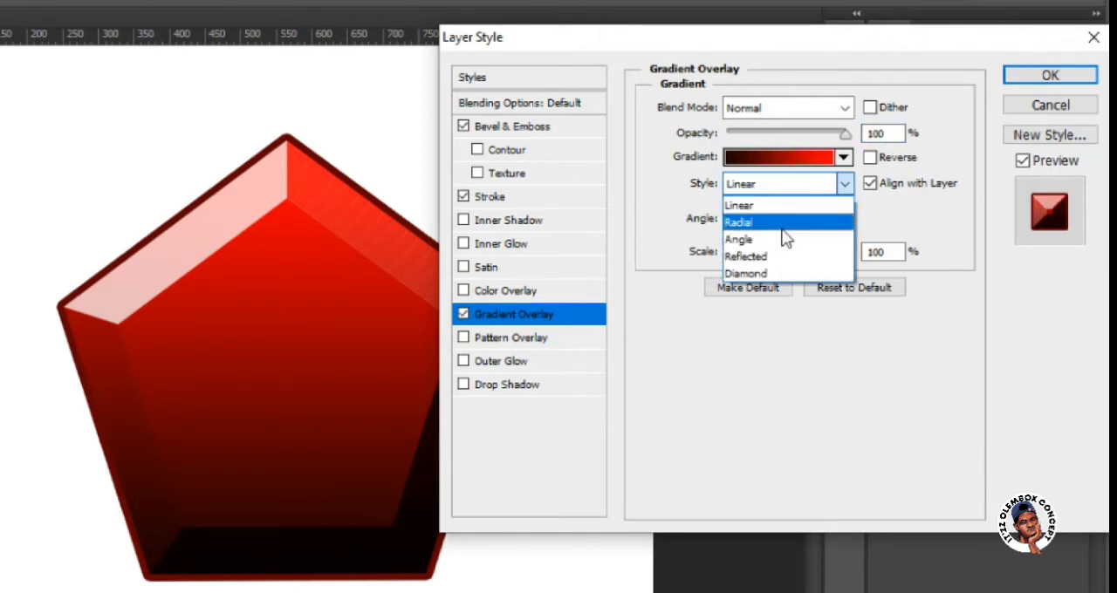
pyautogui.click(779, 225)
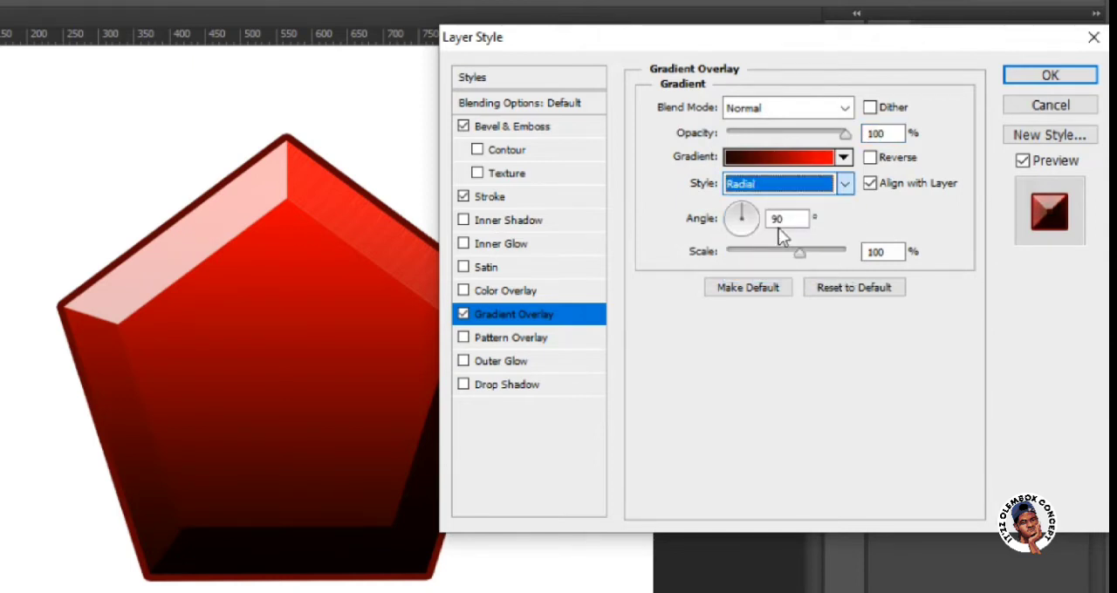
pyautogui.click(843, 183)
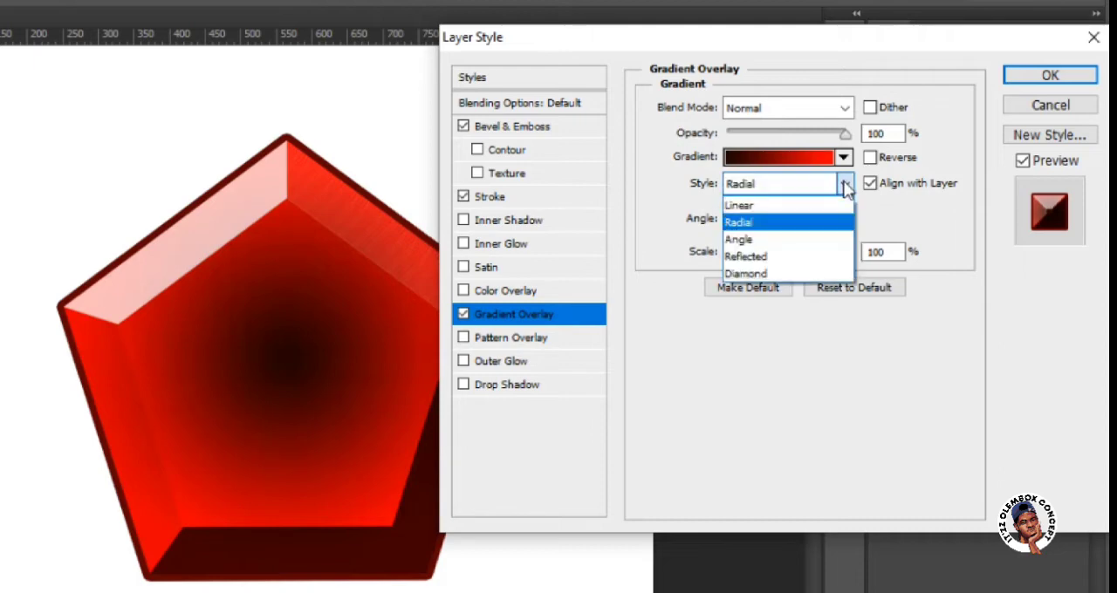
pyautogui.click(832, 239)
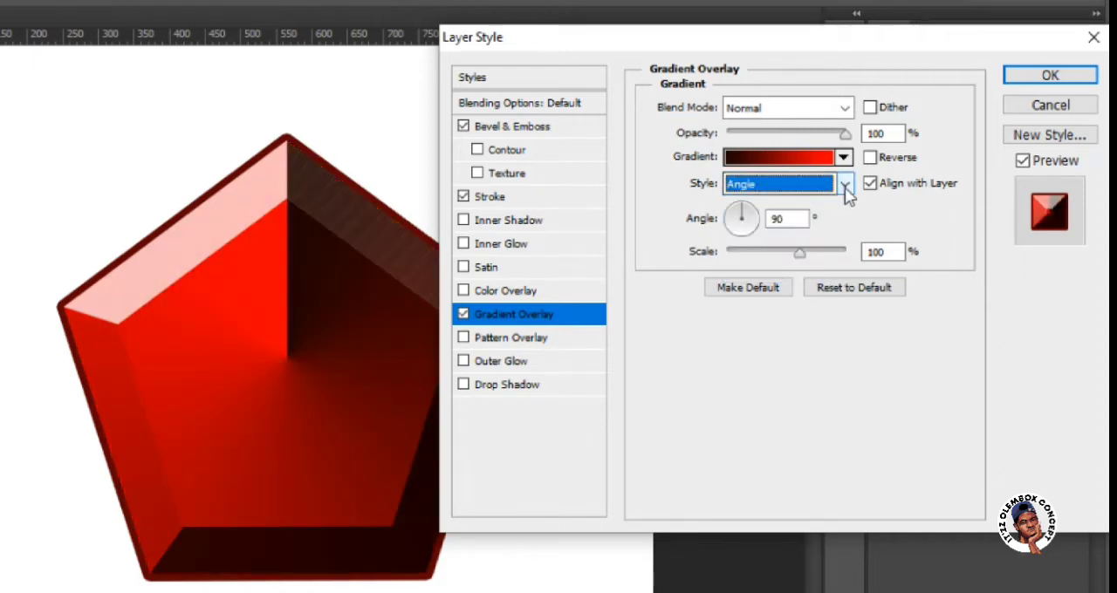
pyautogui.click(845, 186)
pyautogui.click(821, 256)
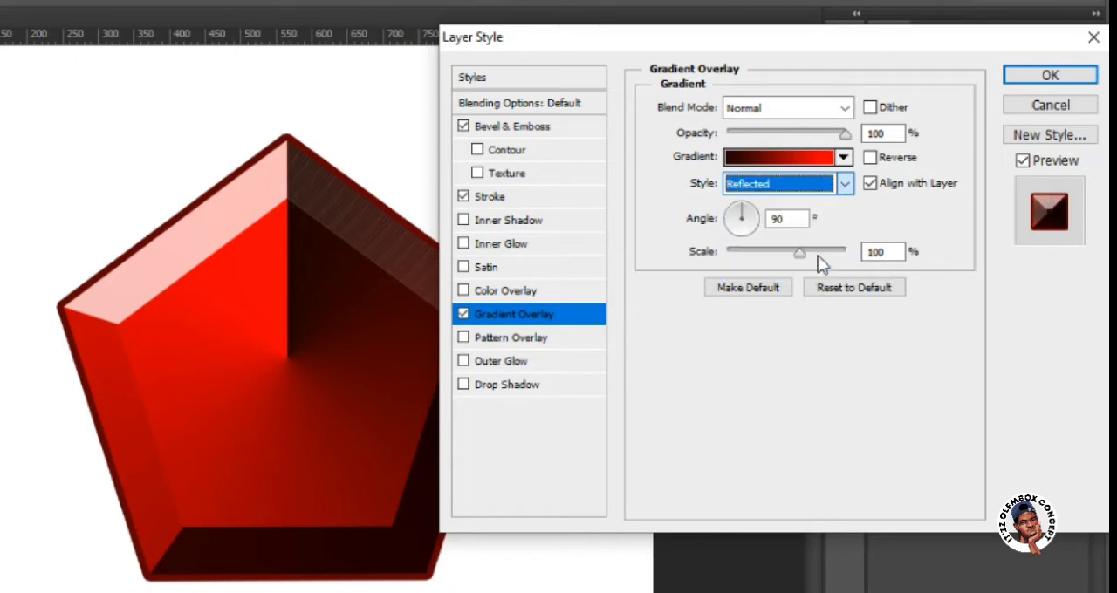
pyautogui.click(844, 185)
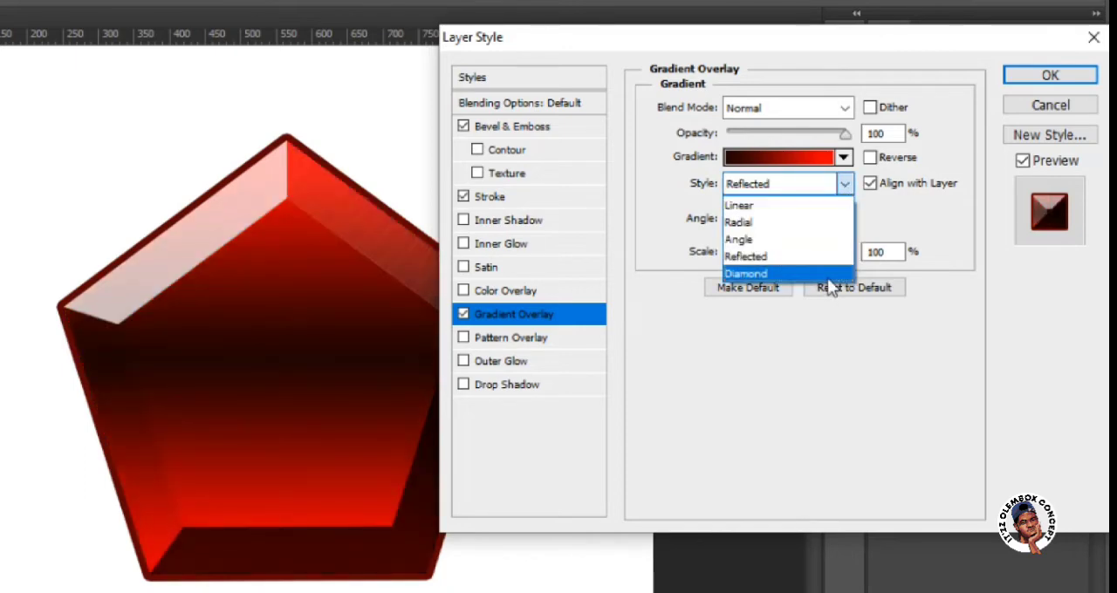
pyautogui.click(829, 274)
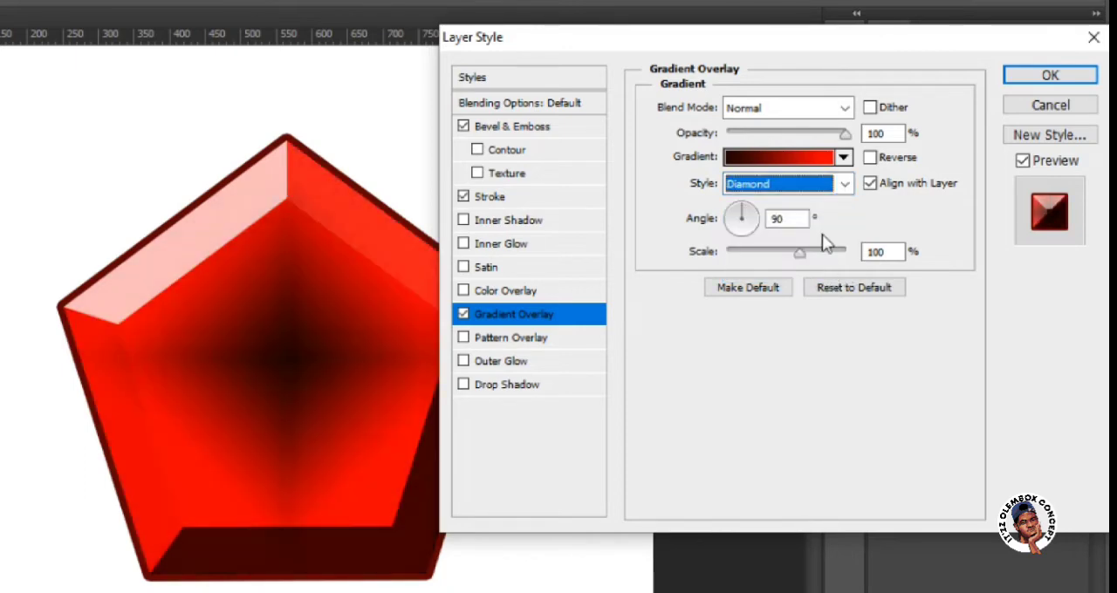
pyautogui.click(843, 185)
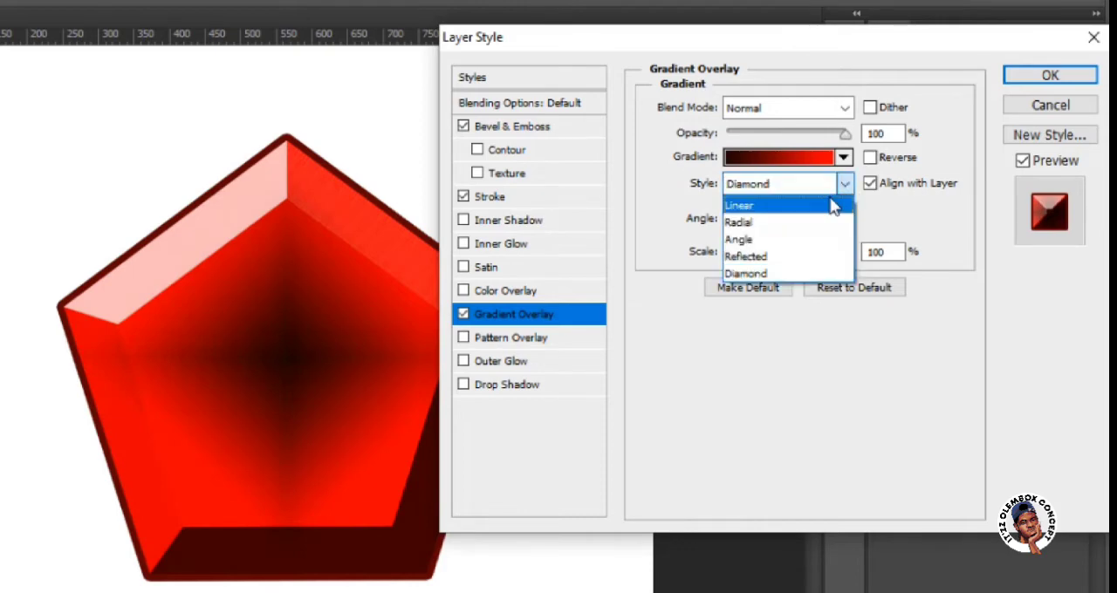
pyautogui.click(833, 206)
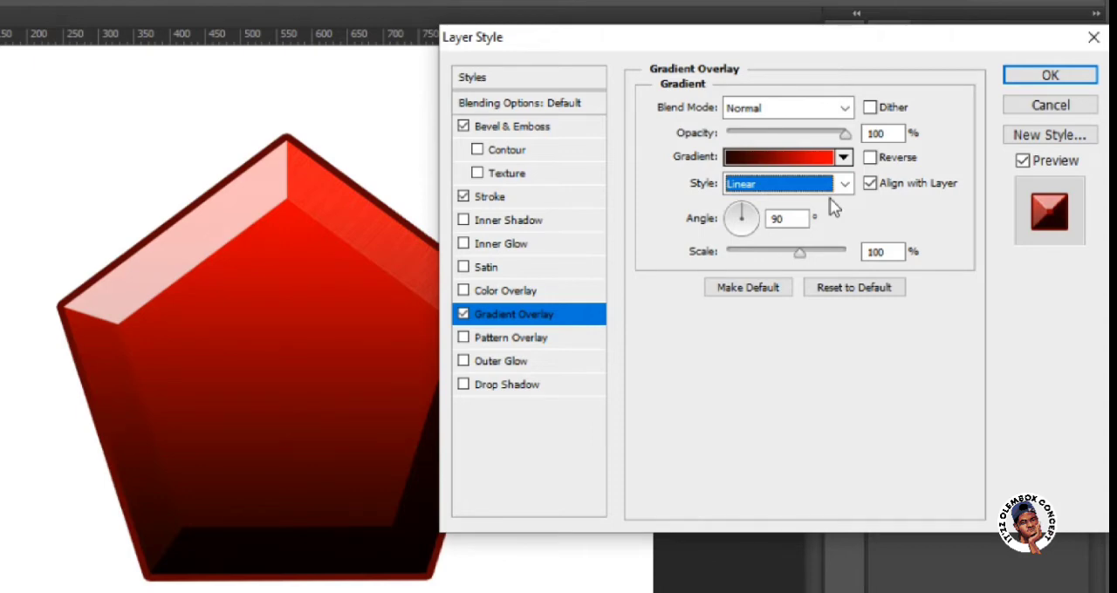
# Replace the pentagon's Gradient Overlay with Pattern Overlay, try the available patterns and choose the fine-grained dark grey one.
pyautogui.click(524, 341)
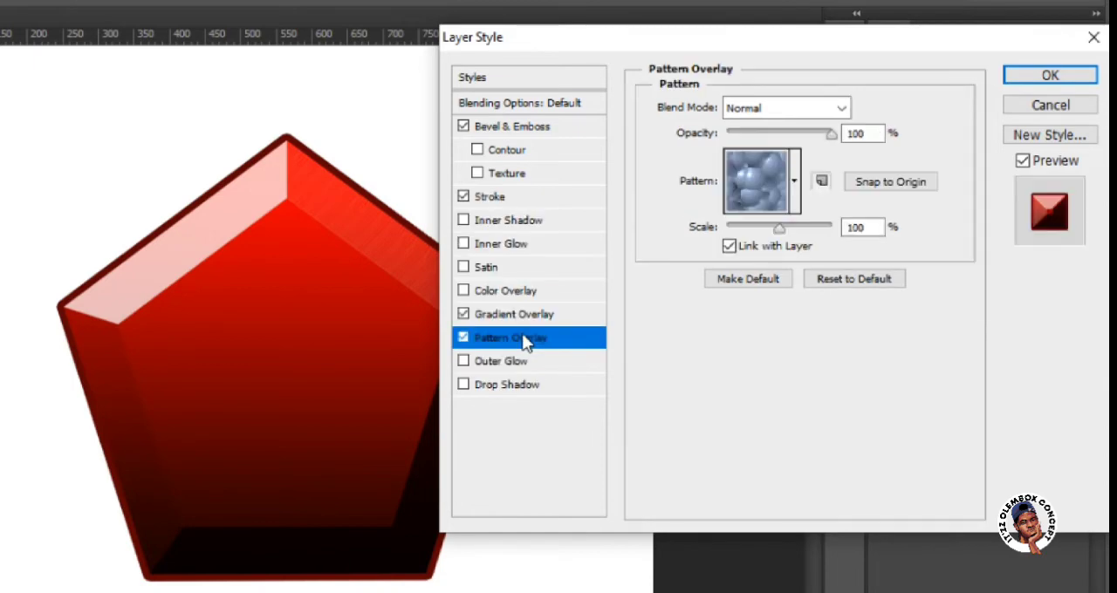
pyautogui.click(463, 315)
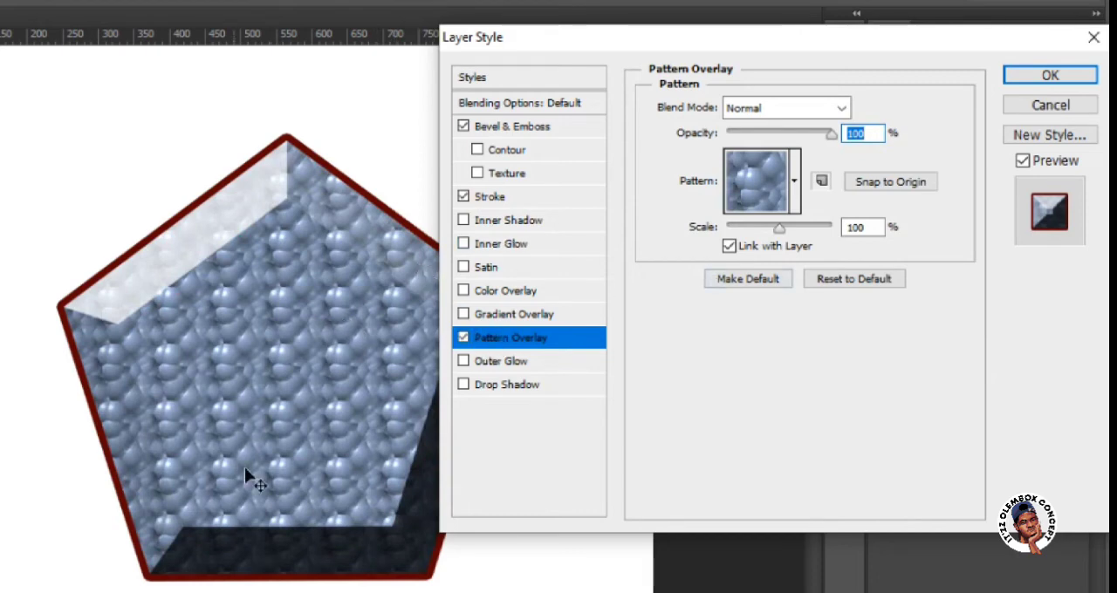
pyautogui.click(796, 182)
pyautogui.click(690, 247)
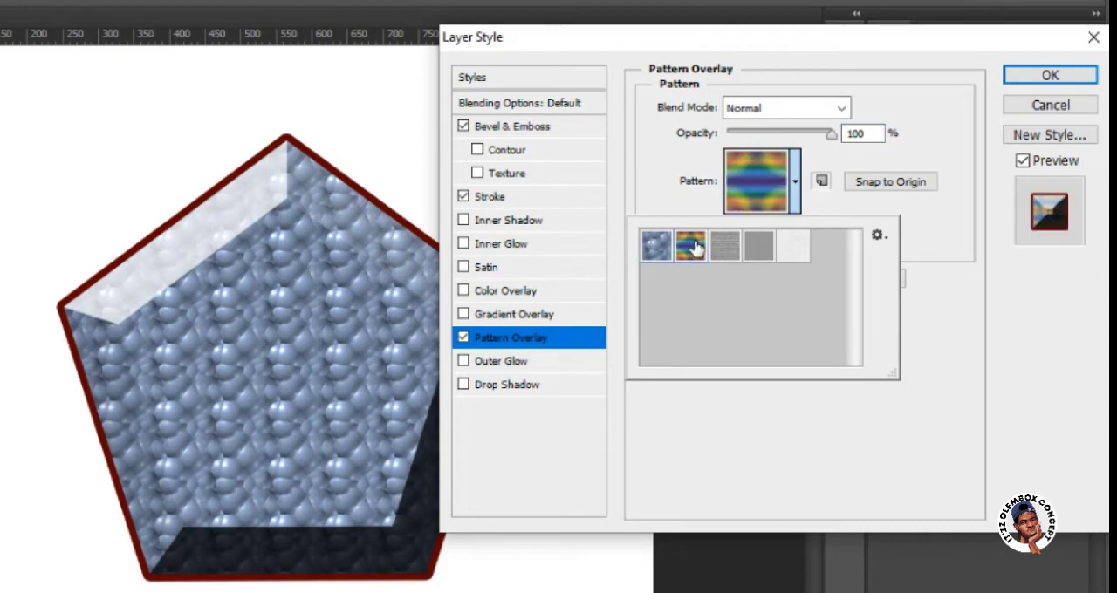
pyautogui.click(717, 252)
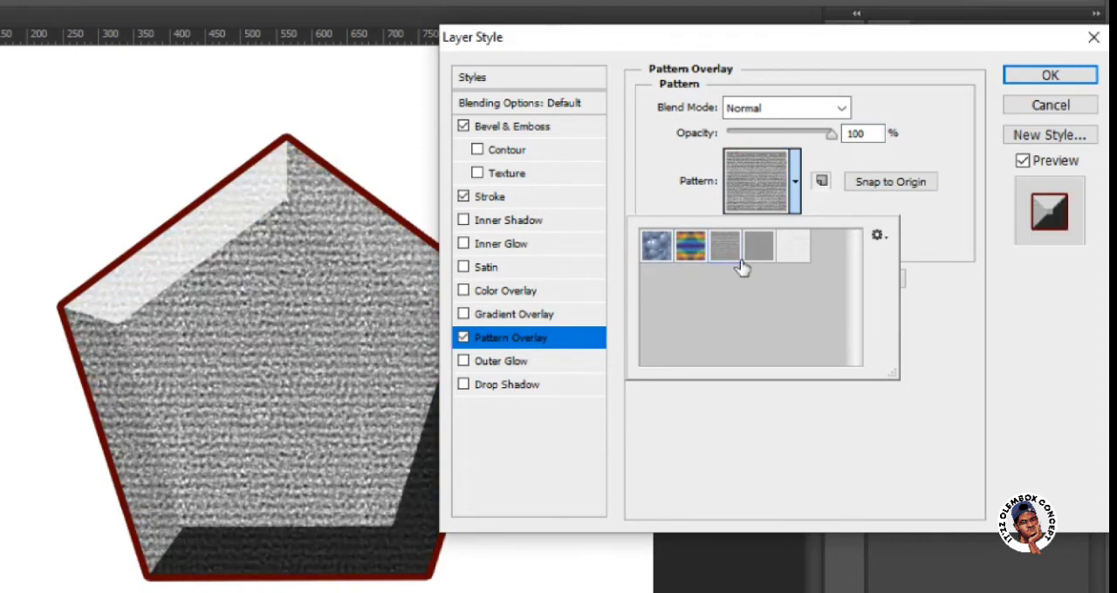
pyautogui.click(755, 249)
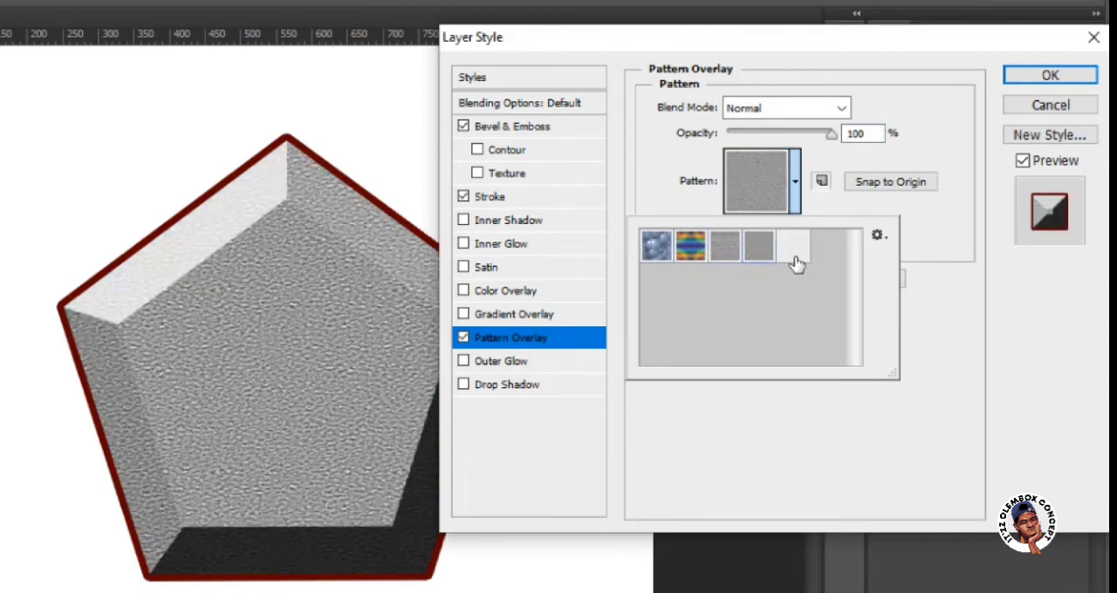
pyautogui.click(792, 247)
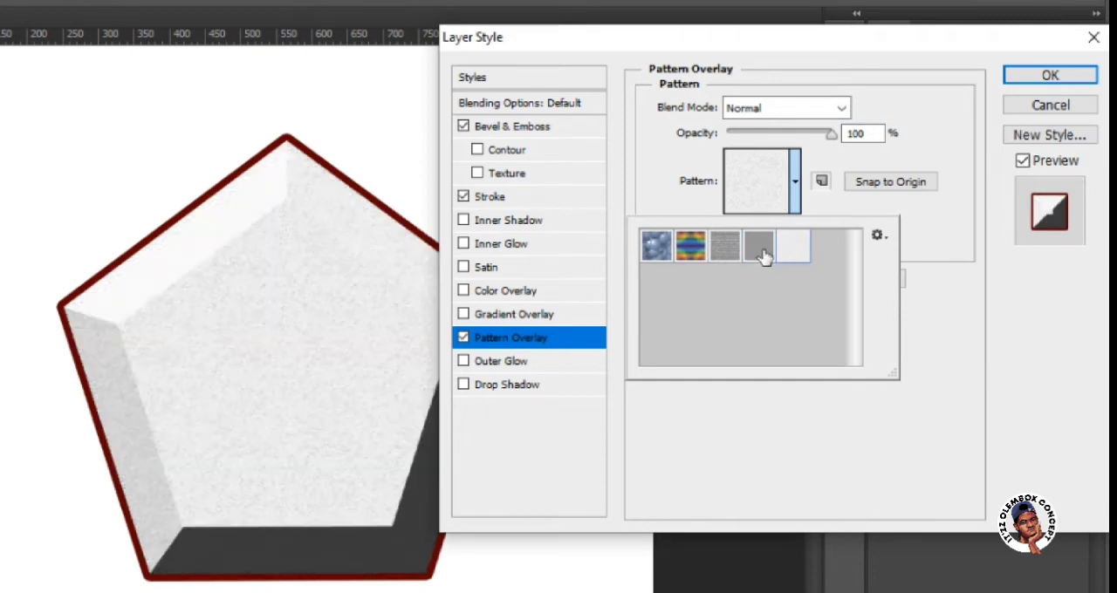
pyautogui.click(759, 250)
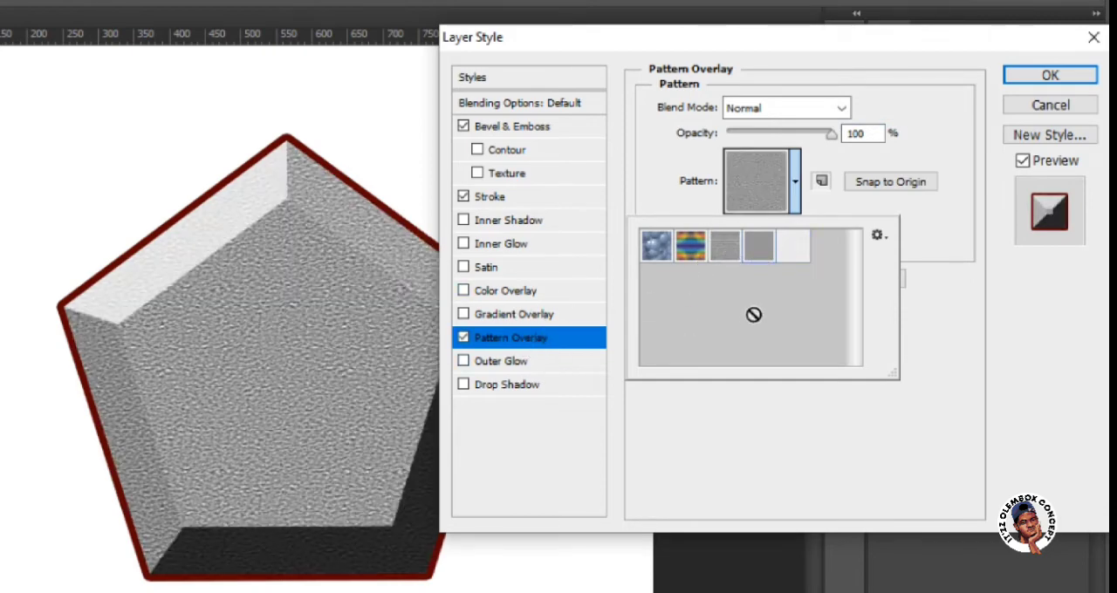
pyautogui.click(509, 296)
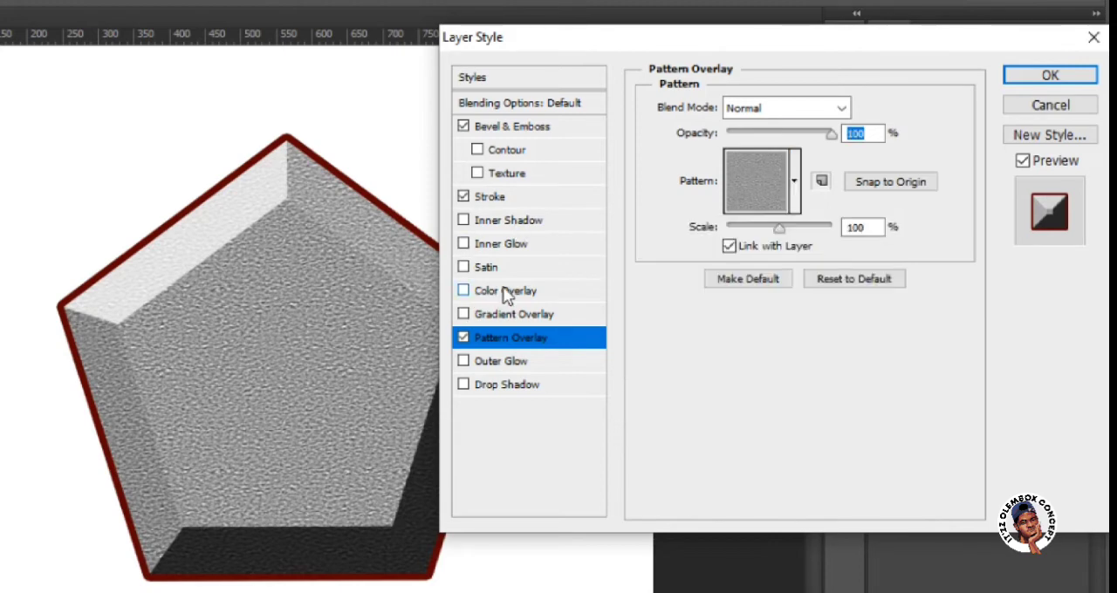
# Enable Color Overlay on top of the pattern and try the Overlay and Screen blend modes.
pyautogui.click(509, 297)
pyautogui.click(842, 107)
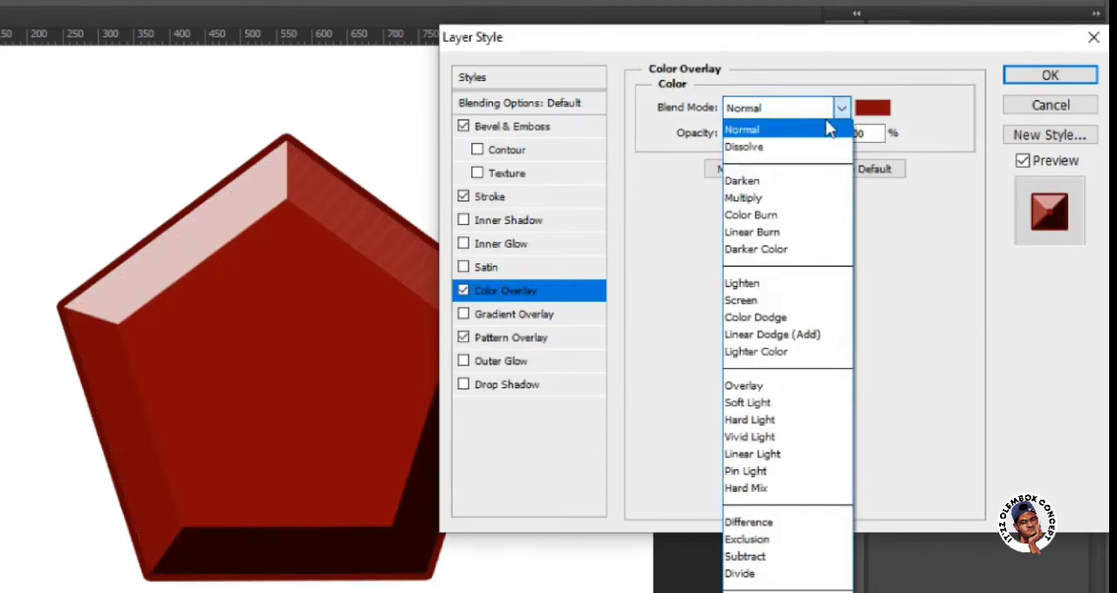
pyautogui.click(782, 387)
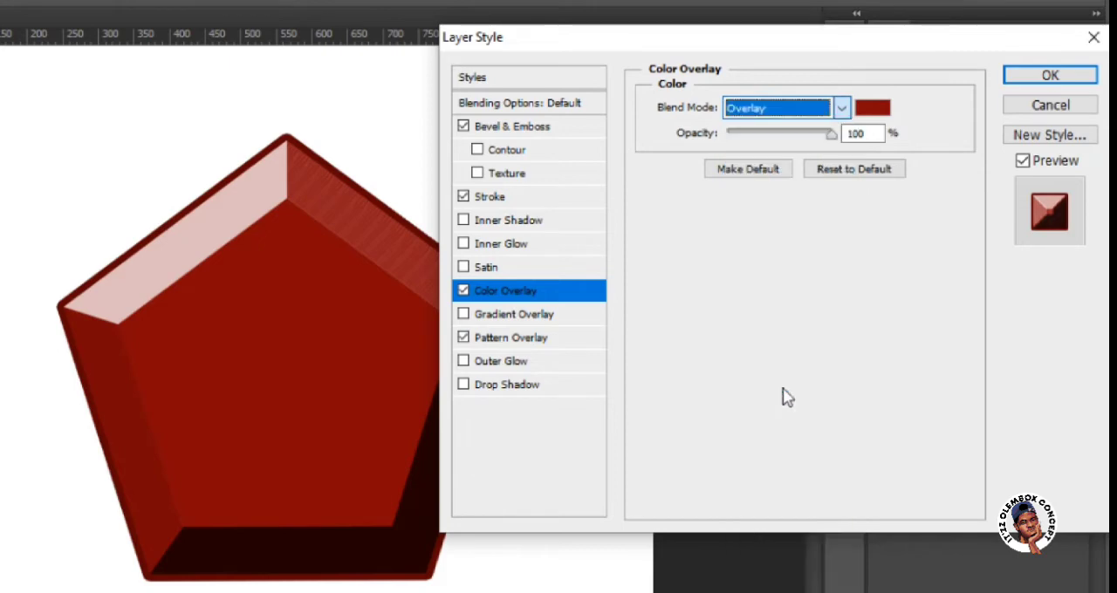
pyautogui.click(843, 110)
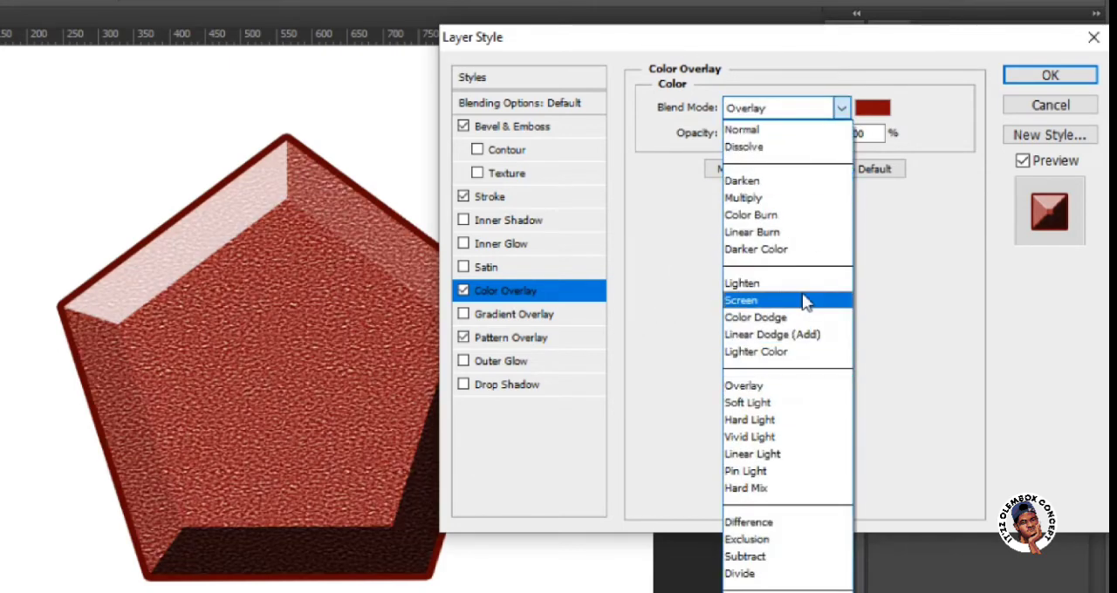
pyautogui.click(799, 300)
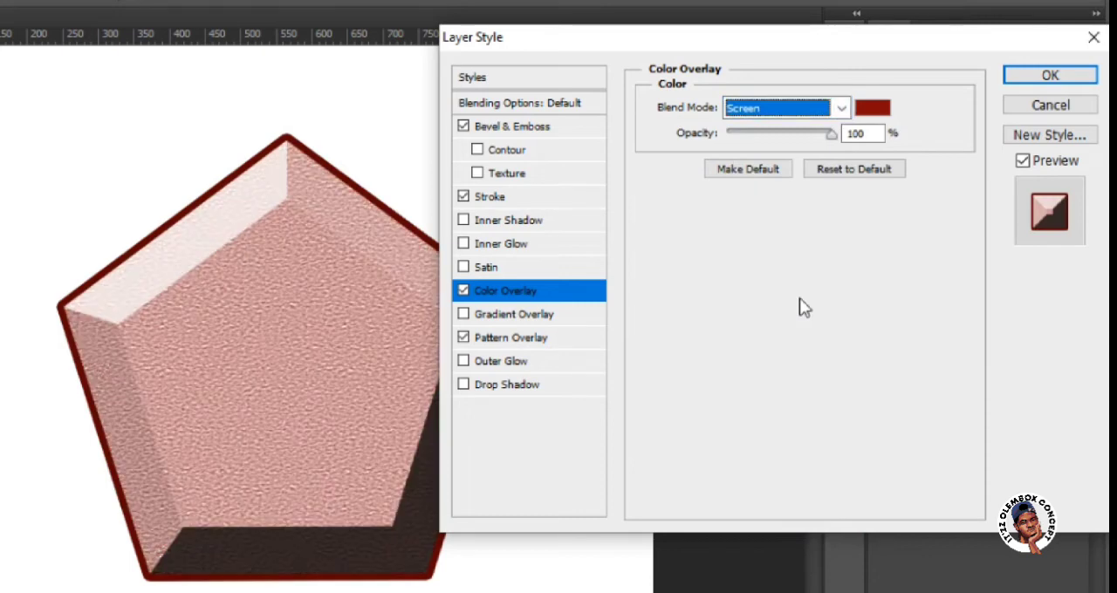
# Restore the Color Overlay blend mode to Normal and turn off both Color Overlay and Pattern Overlay.
pyautogui.click(841, 108)
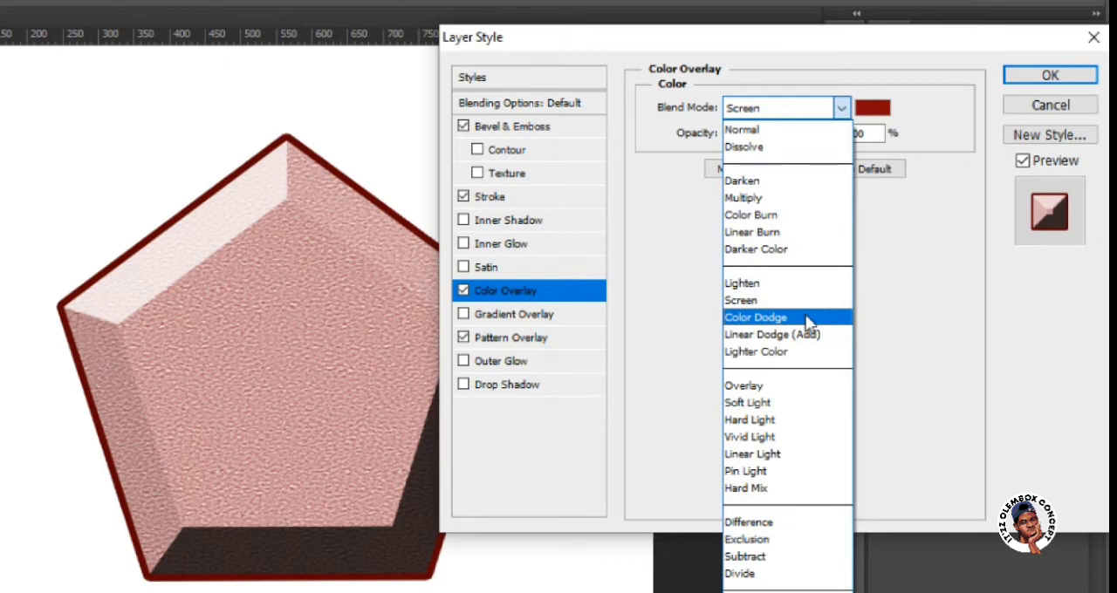
pyautogui.click(823, 130)
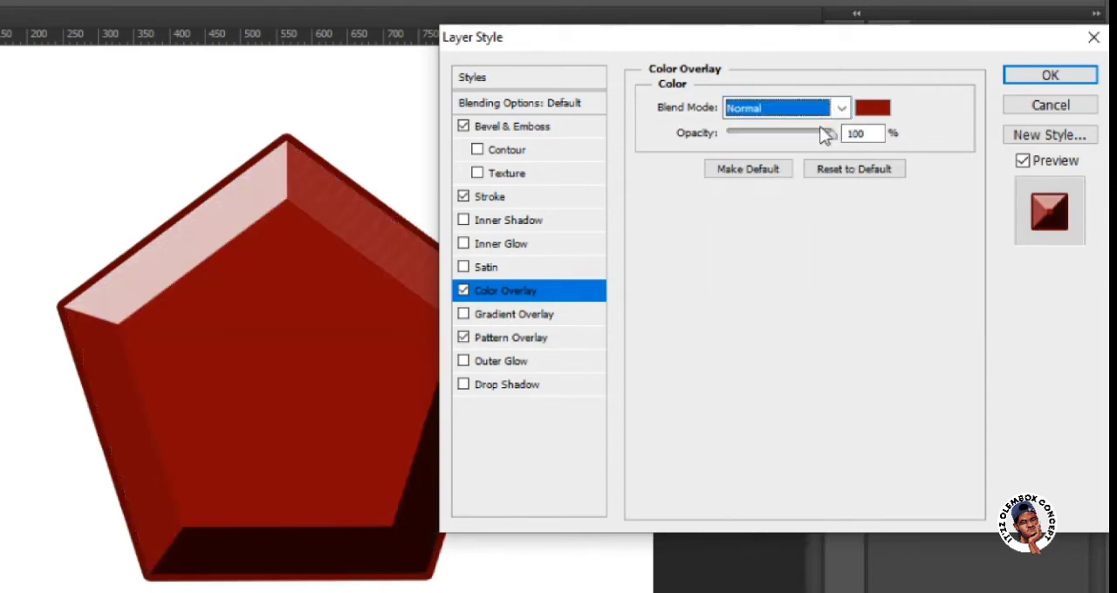
pyautogui.click(463, 290)
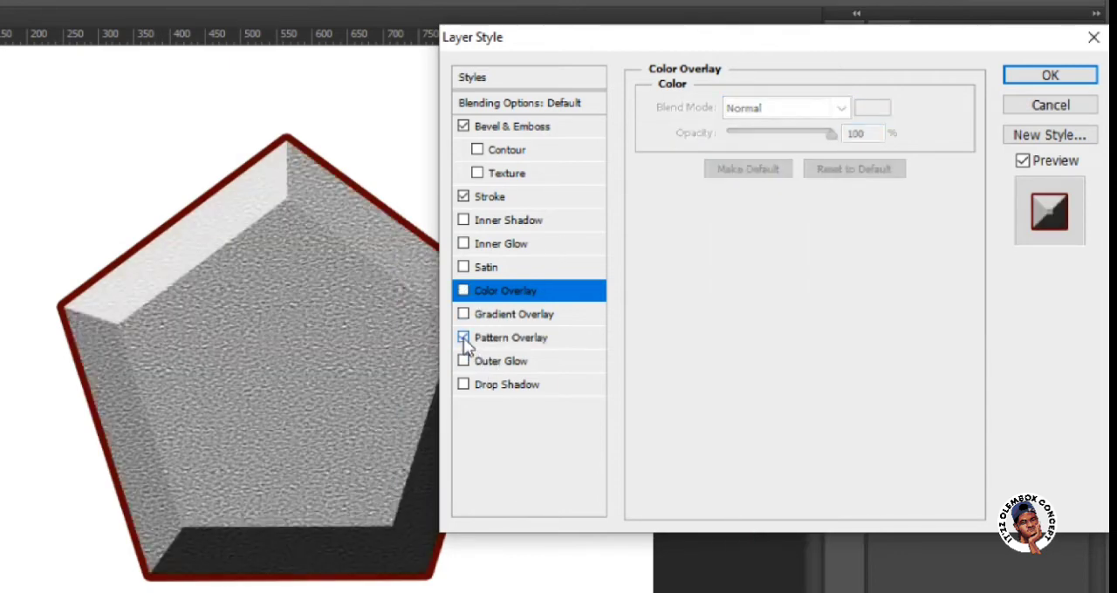
pyautogui.click(463, 338)
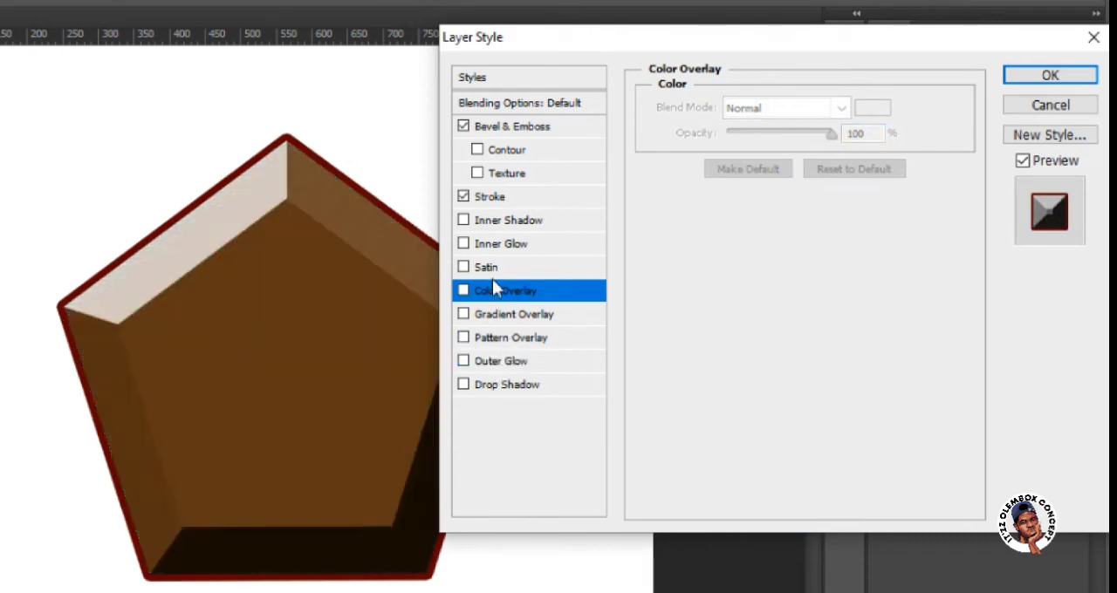
# Turn the pentagon's Gradient Overlay back on and enable Outer Glow with the olive colour 9f9f00.
pyautogui.click(465, 314)
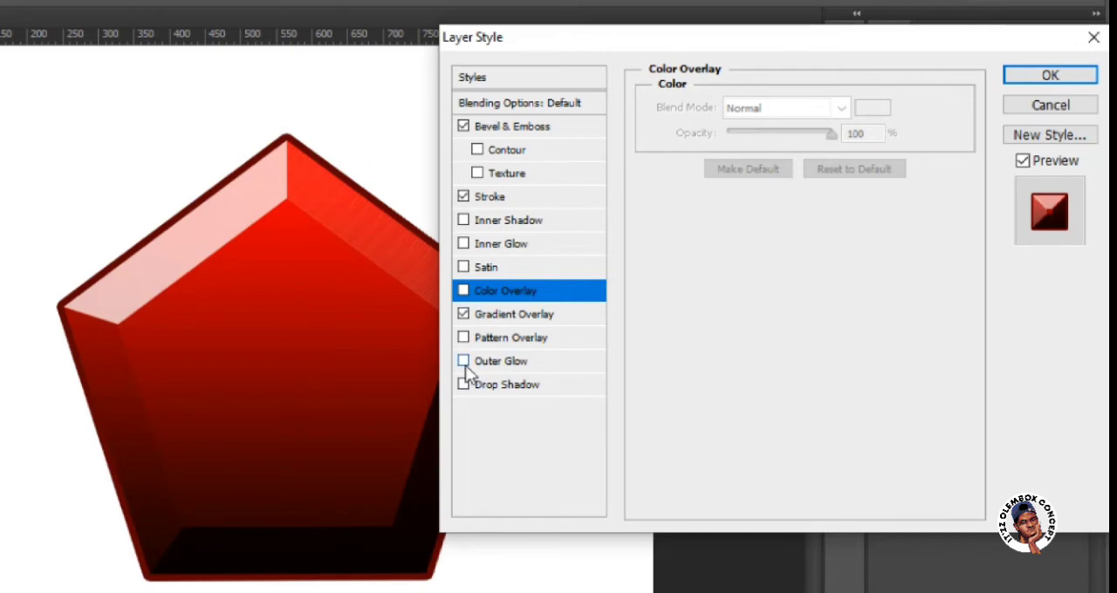
pyautogui.click(487, 363)
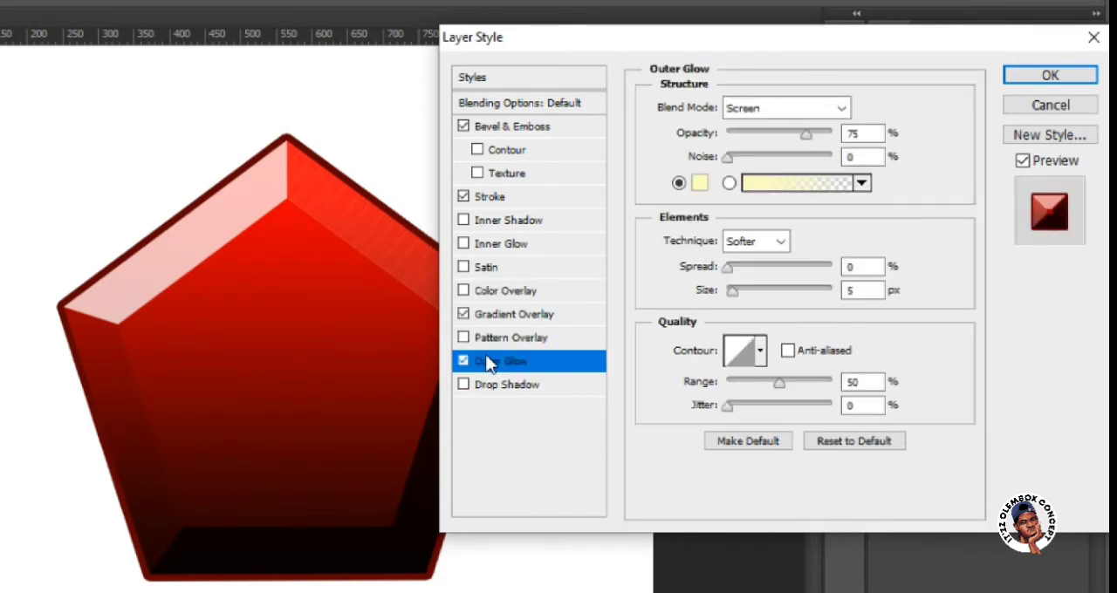
pyautogui.click(699, 184)
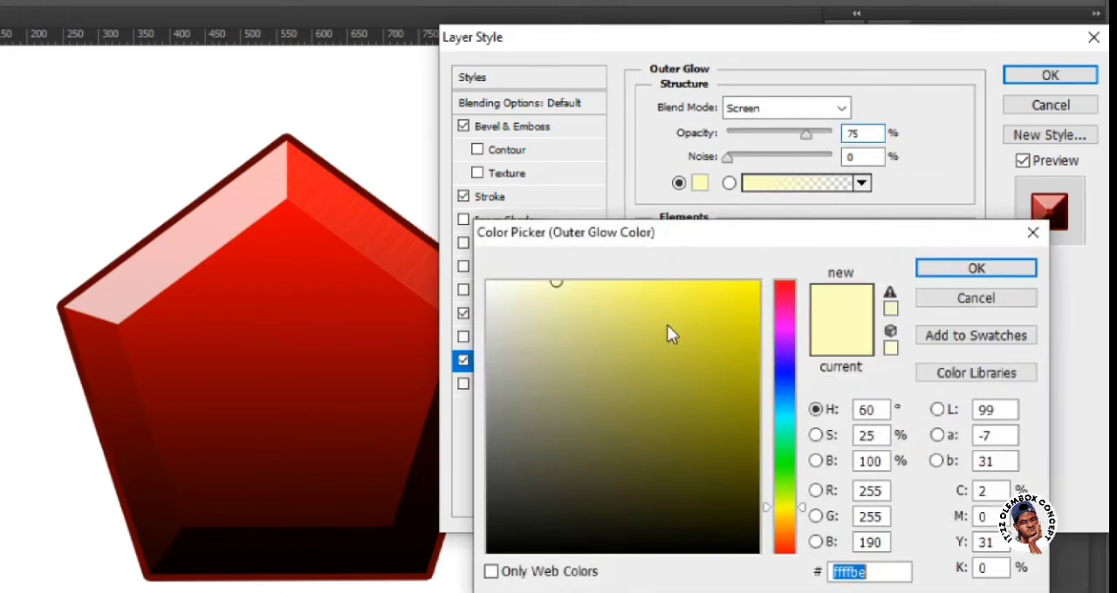
pyautogui.click(756, 384)
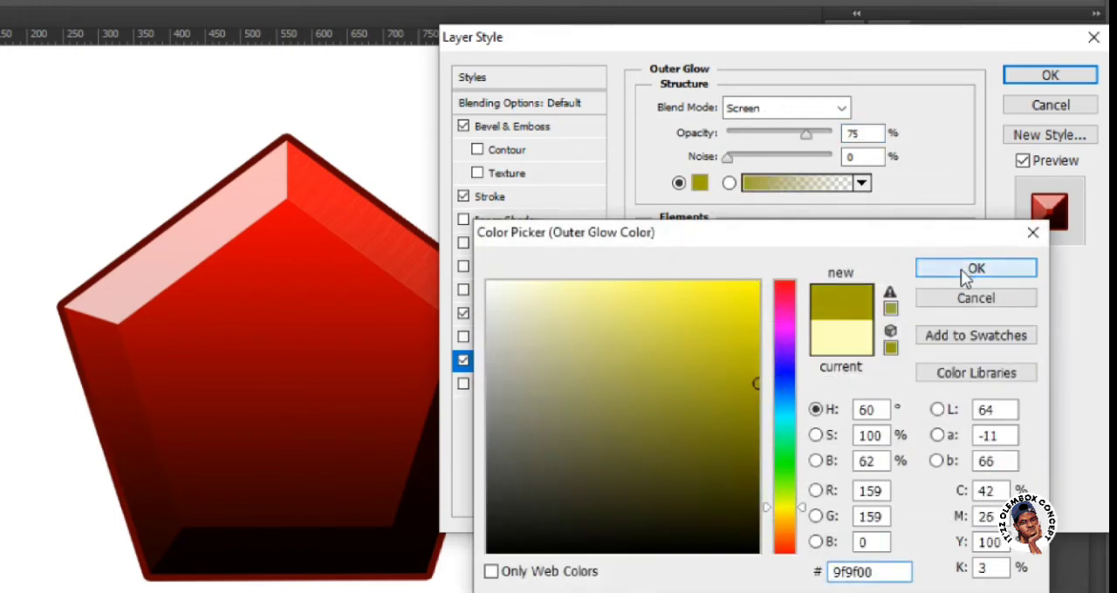
pyautogui.click(971, 269)
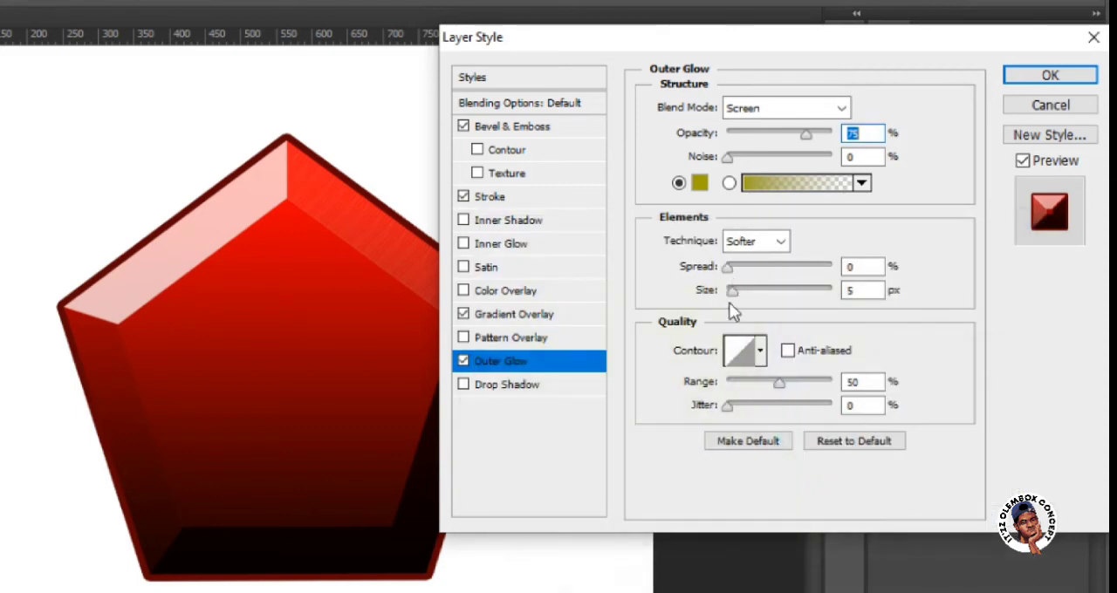
# Try the outer glow with a 19% spread, 111 px size and Normal blend mode, and turn Outer Glow off.
pyautogui.moveTo(732, 291); pyautogui.dragTo(777, 294)
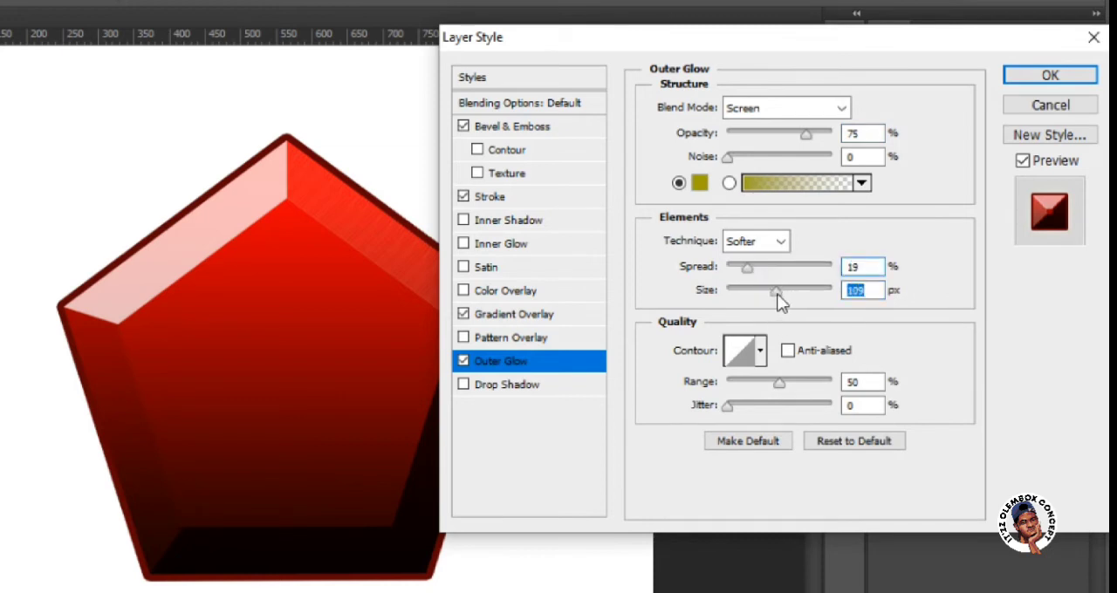
pyautogui.click(773, 107)
pyautogui.click(763, 131)
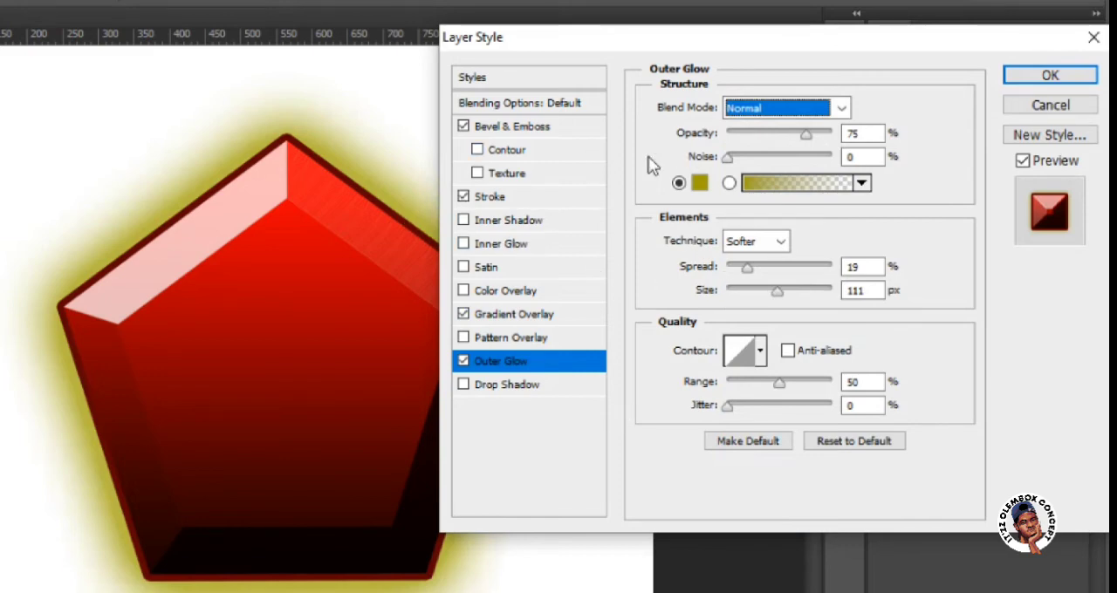
pyautogui.click(468, 367)
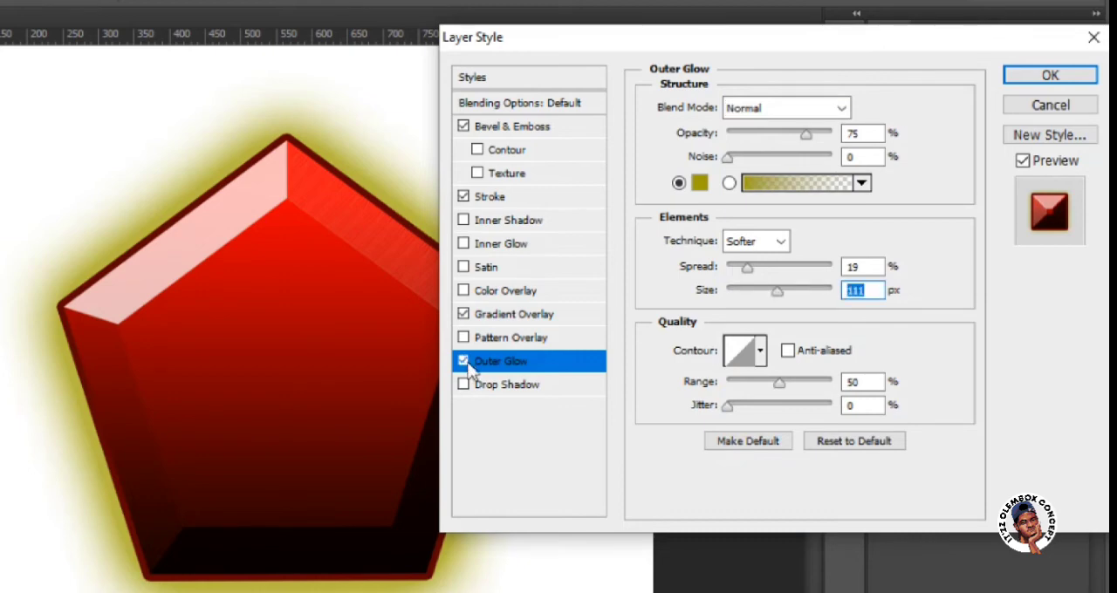
pyautogui.click(463, 361)
# Enable Drop Shadow on the pentagon with a 15 px distance and 36% spread, moving the dialog clear of the shape.
pyautogui.click(499, 390)
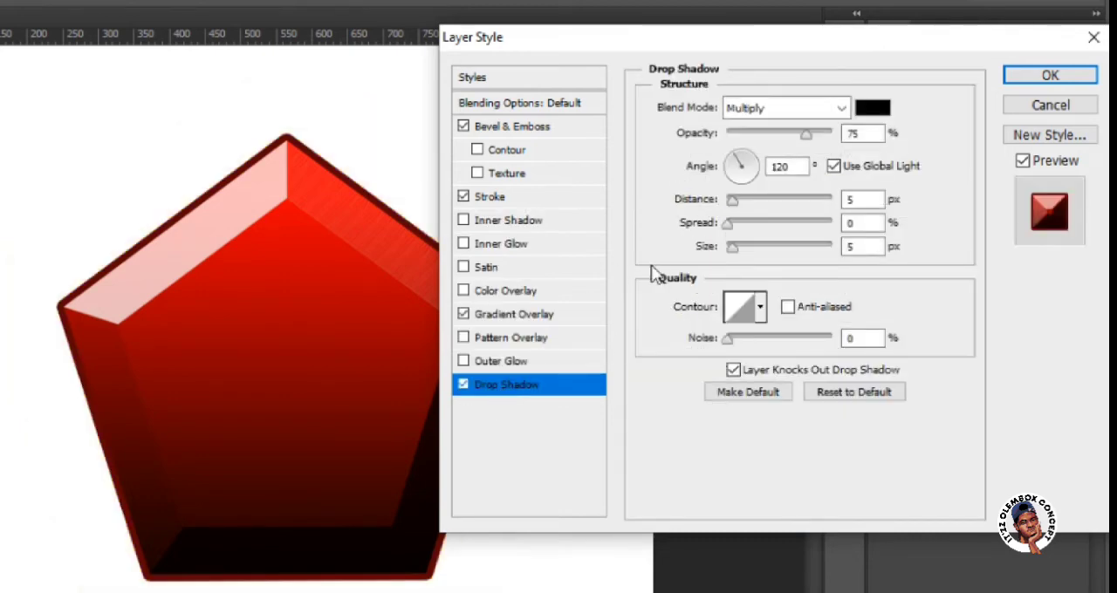
pyautogui.click(738, 200)
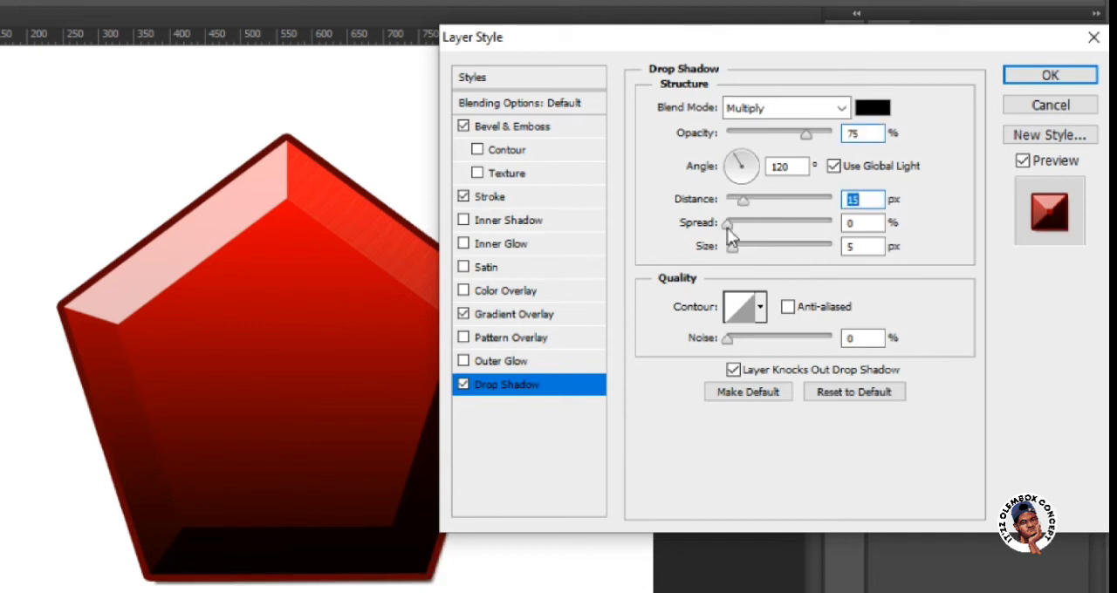
pyautogui.moveTo(727, 224); pyautogui.dragTo(765, 232)
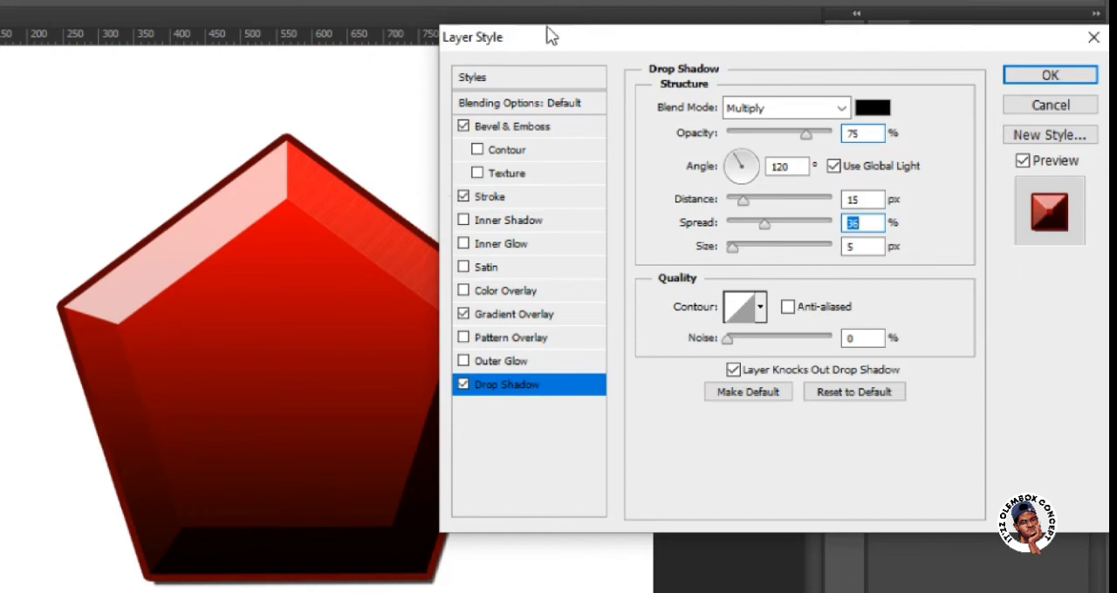
pyautogui.moveTo(575, 35); pyautogui.dragTo(622, 86)
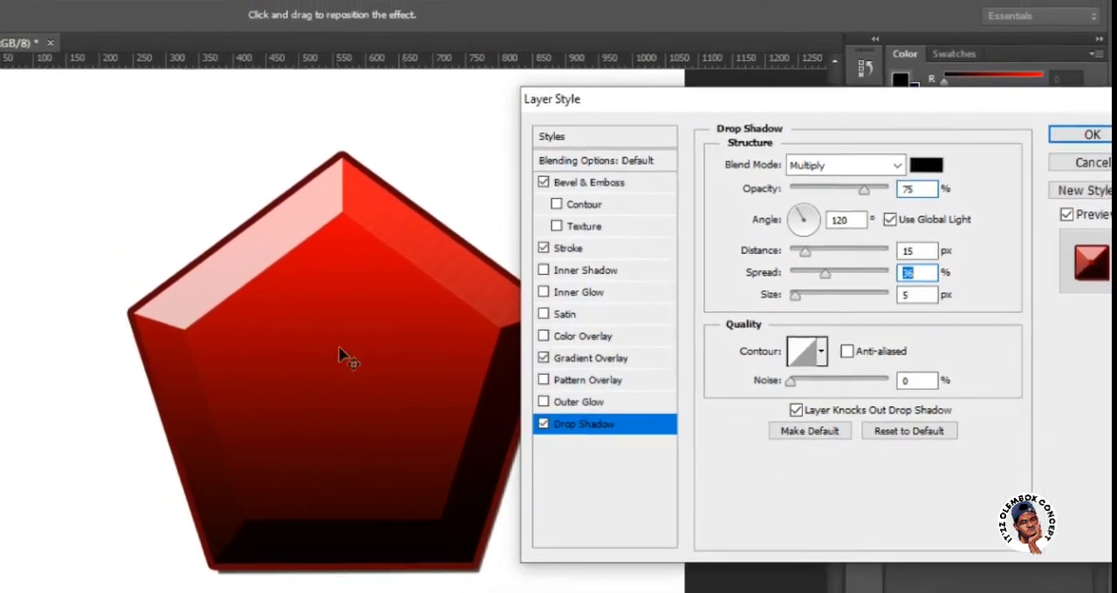
pyautogui.hscroll(3, 359, 349)
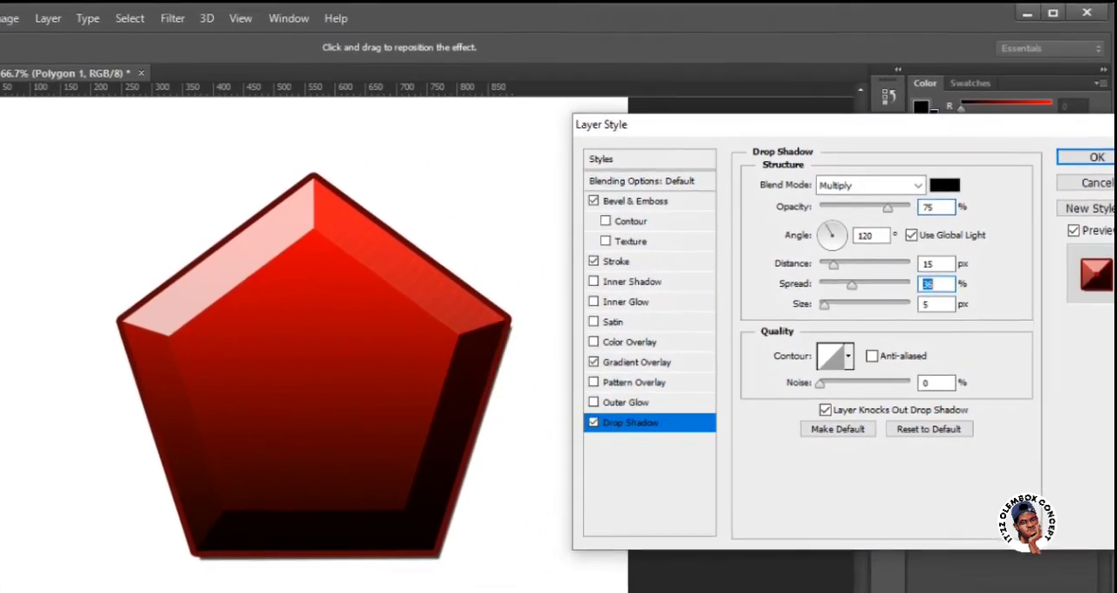
pyautogui.moveTo(855, 131); pyautogui.dragTo(814, 125)
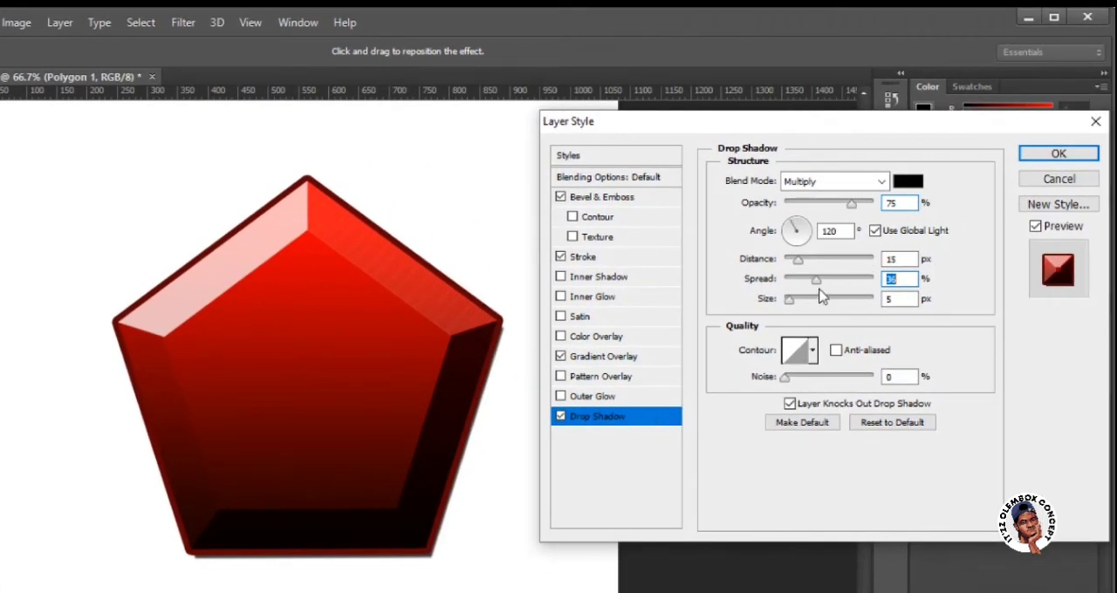
# Try a heavier drop shadow with a 46% spread, 59 px size and 59 px distance.
pyautogui.moveTo(818, 279); pyautogui.dragTo(827, 280)
pyautogui.moveTo(801, 300); pyautogui.dragTo(812, 300)
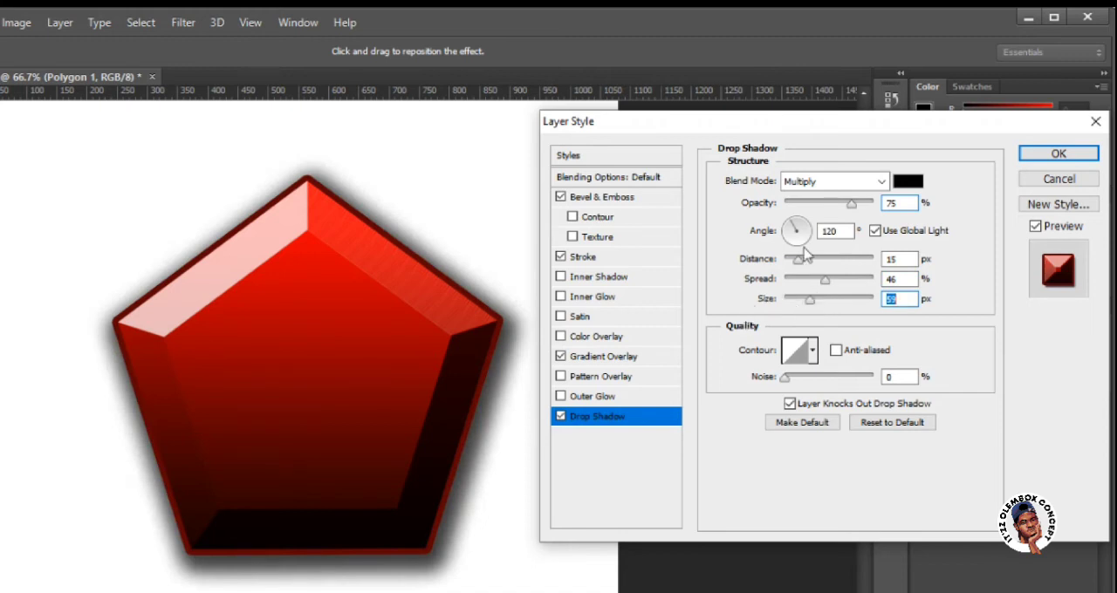
pyautogui.moveTo(797, 260); pyautogui.dragTo(834, 273)
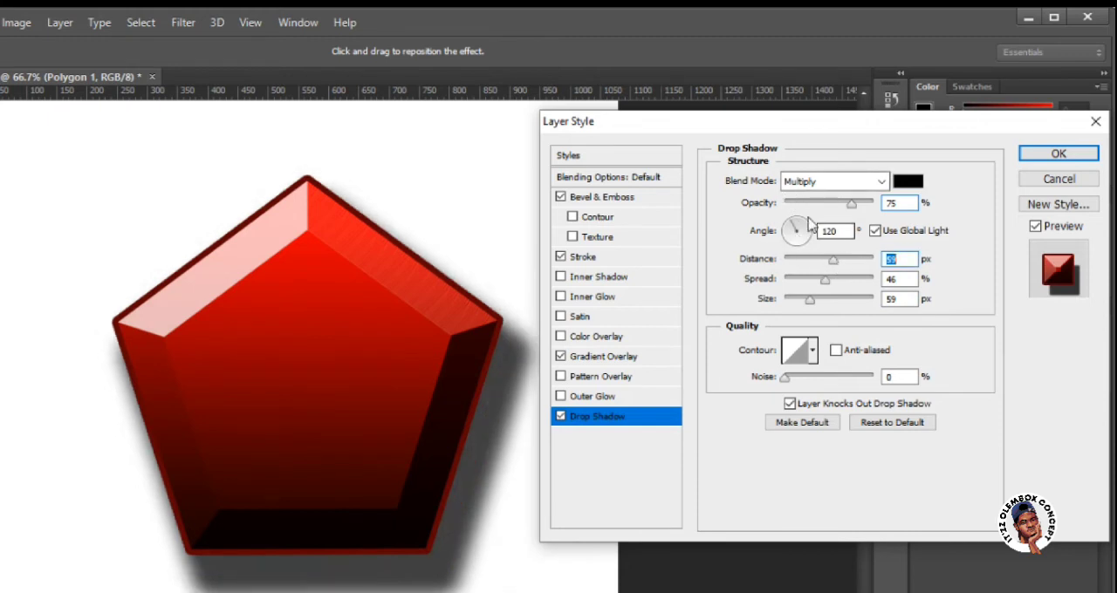
# Set the drop shadow's distance to 0 px, spread to 38% and size to about 62 px, and apply the layer style.
pyautogui.moveTo(819, 267); pyautogui.dragTo(784, 261)
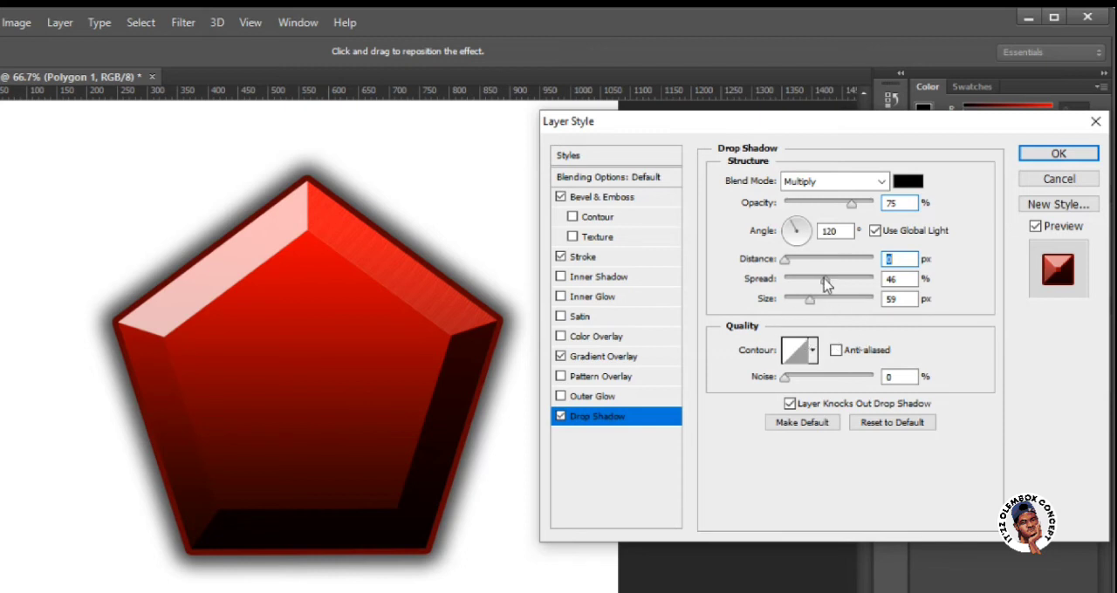
pyautogui.moveTo(824, 281); pyautogui.dragTo(828, 304)
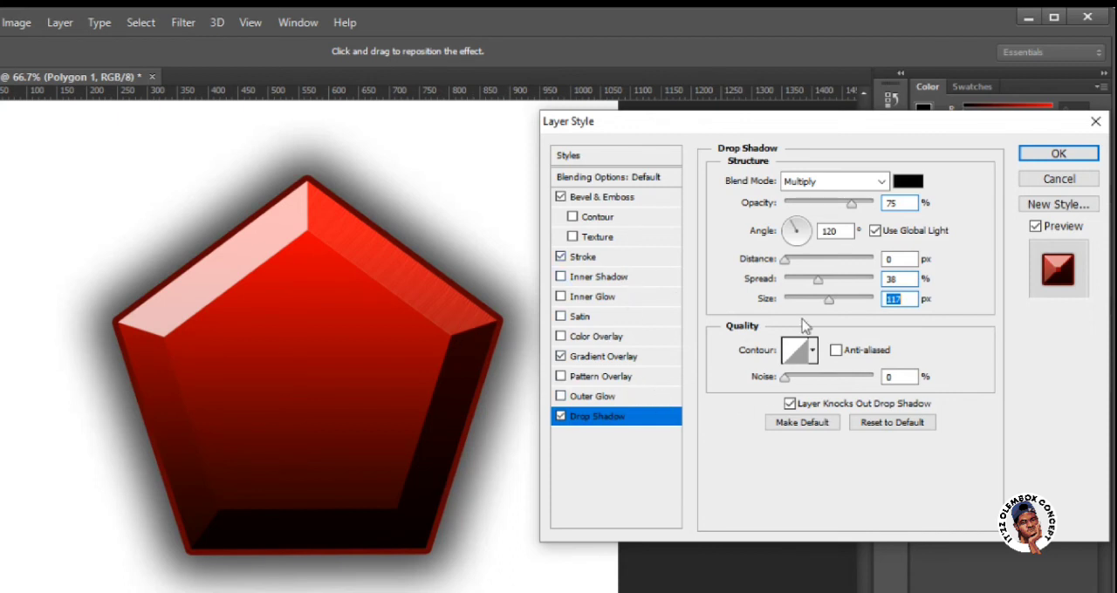
pyautogui.moveTo(828, 304); pyautogui.dragTo(807, 304)
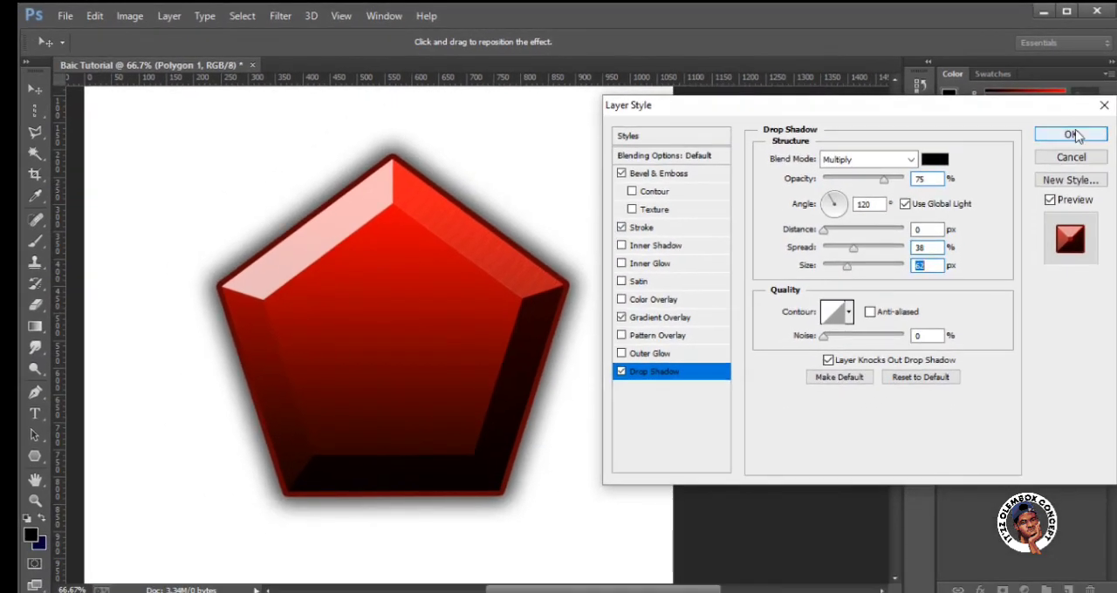
pyautogui.click(1071, 135)
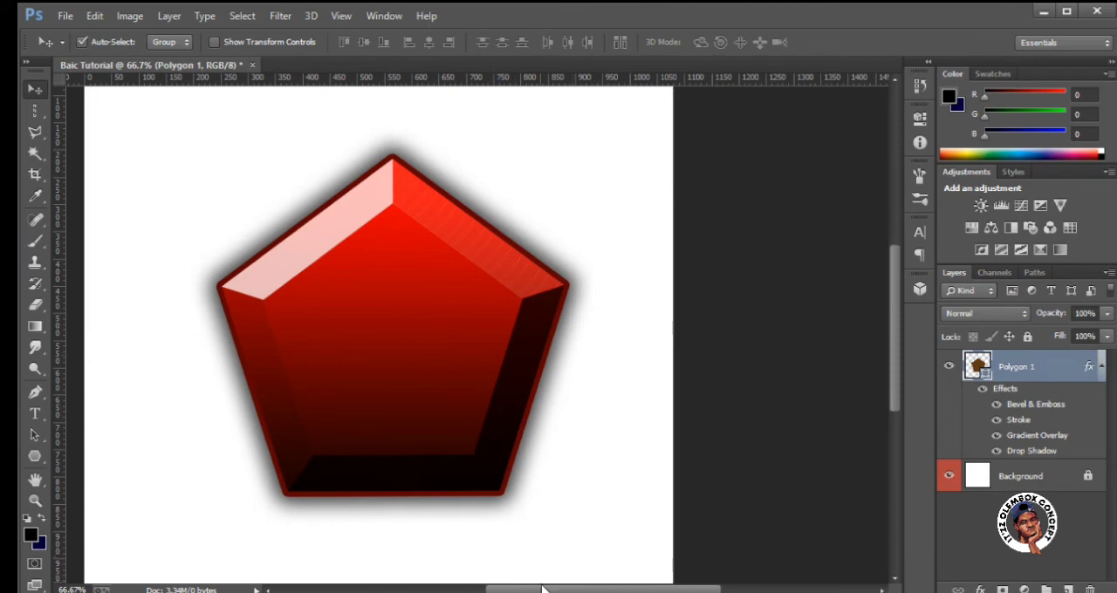
# Hide and show the pentagon's Drop Shadow and Gradient Overlay to compare their effect, and collapse the layer's effects list.
pyautogui.moveTo(602, 589); pyautogui.dragTo(571, 590)
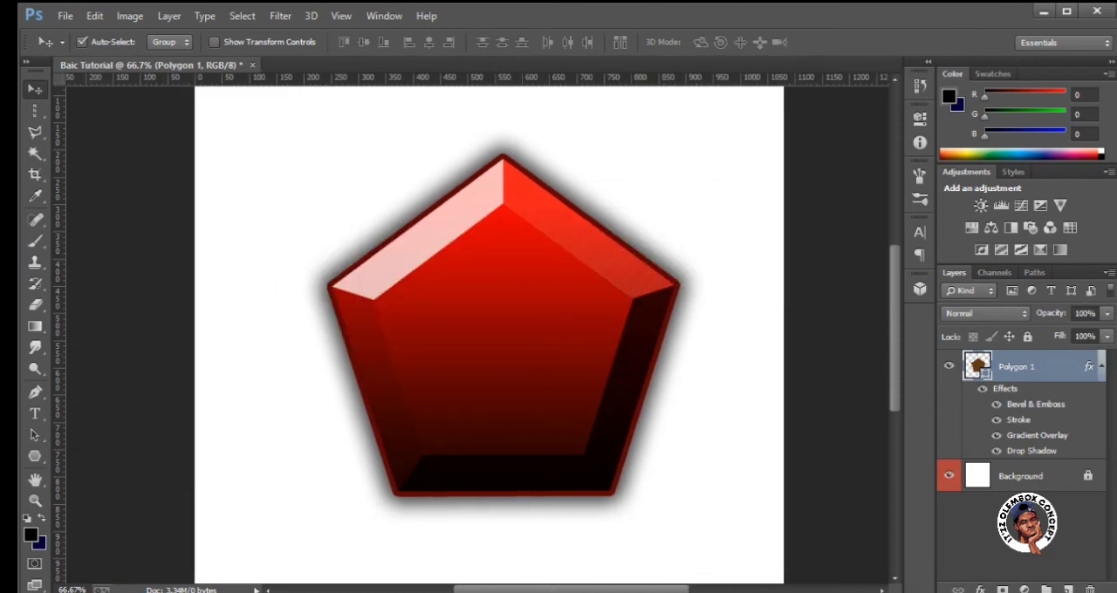
pyautogui.moveTo(572, 589); pyautogui.dragTo(558, 589)
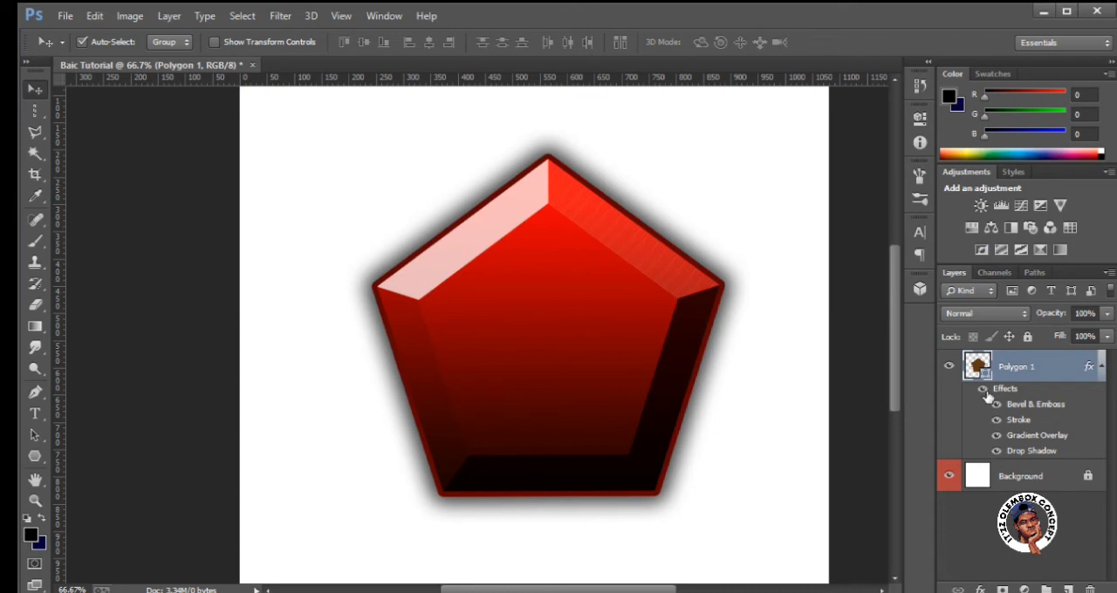
pyautogui.click(997, 451)
pyautogui.click(996, 452)
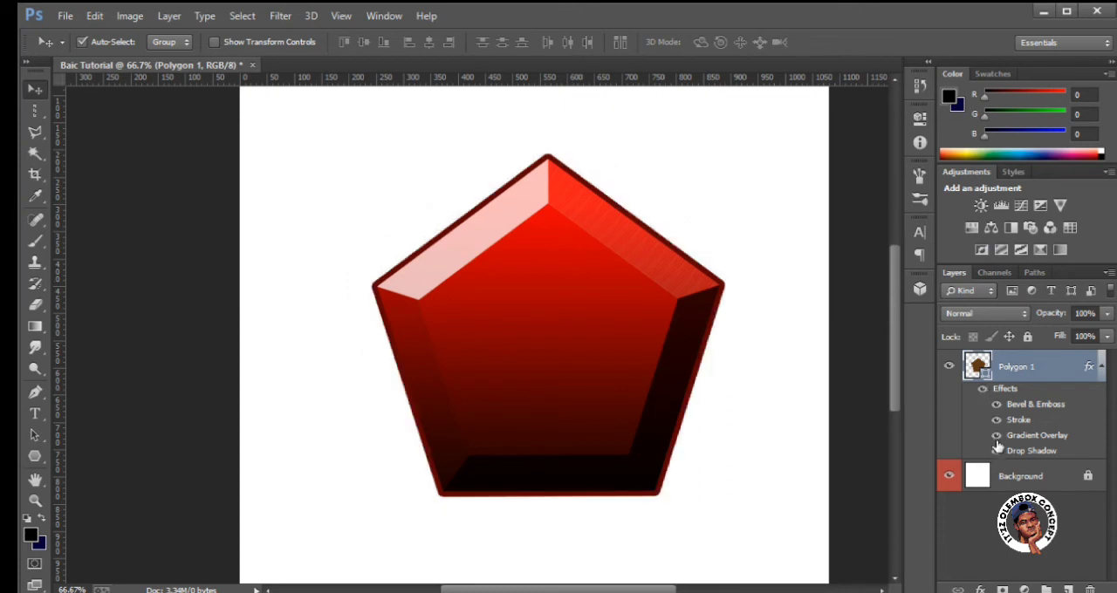
pyautogui.click(998, 436)
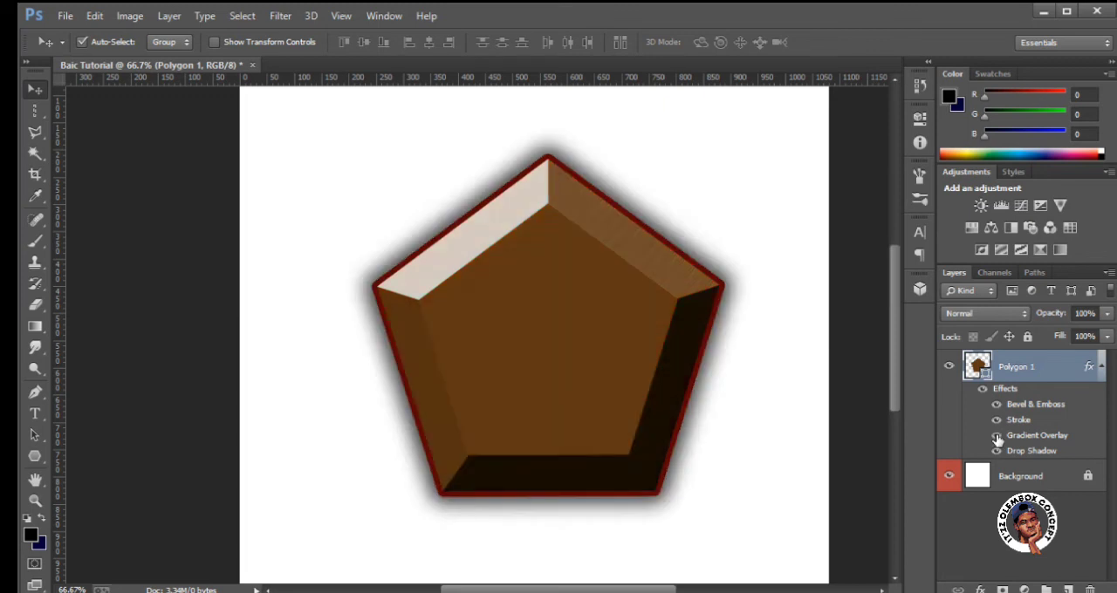
pyautogui.click(996, 435)
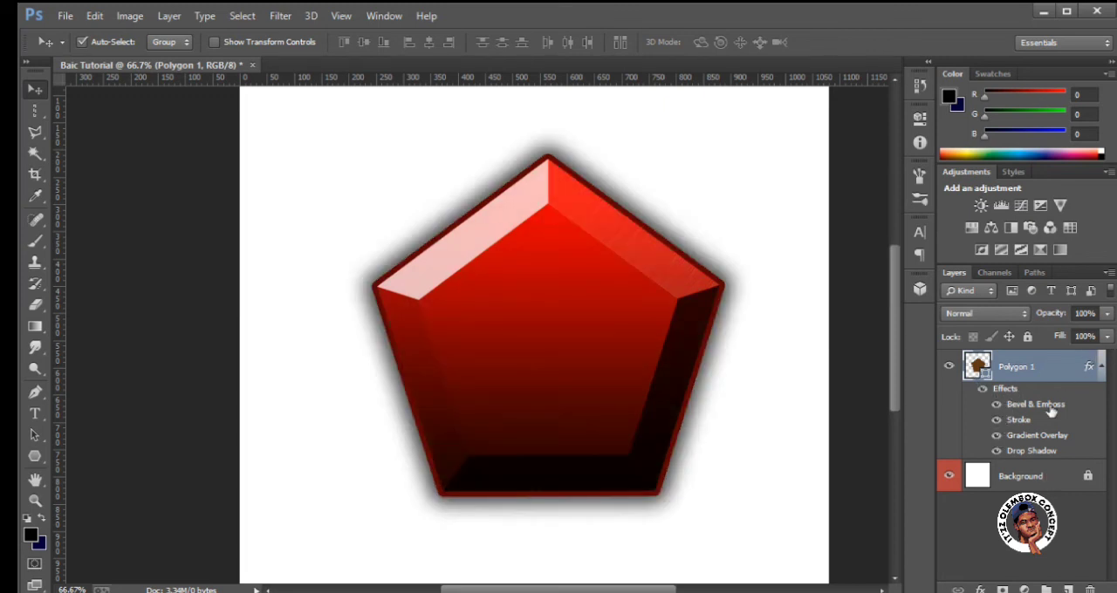
pyautogui.click(1102, 366)
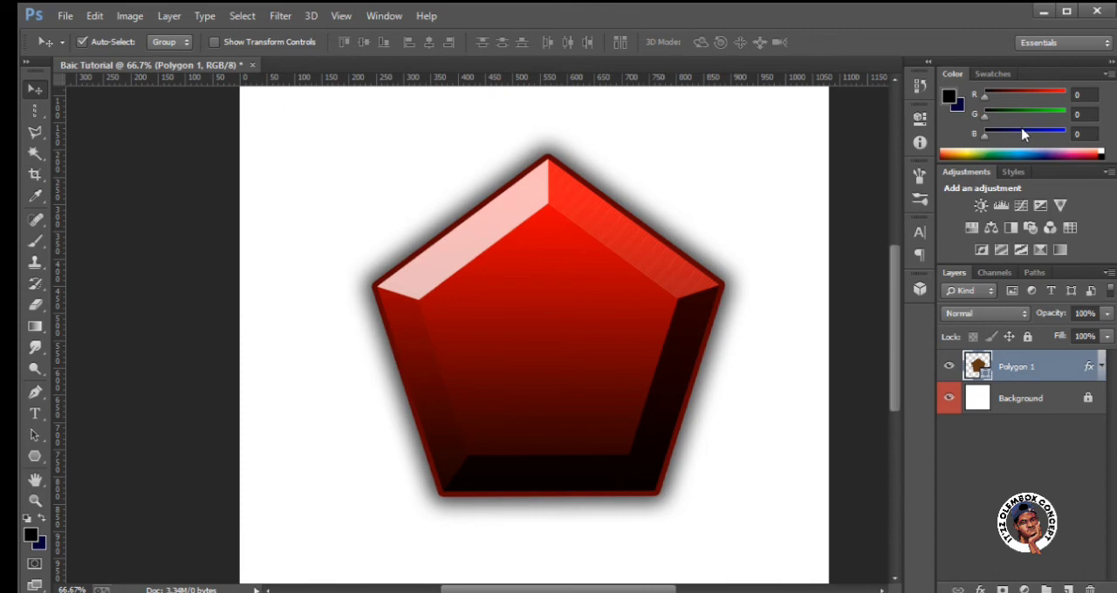
# Open the masked-head image 8machine-_-hL7u-24crGE-unsplash.jpg from the Desktop and close it again.
pyautogui.scroll(1, 785, 96)
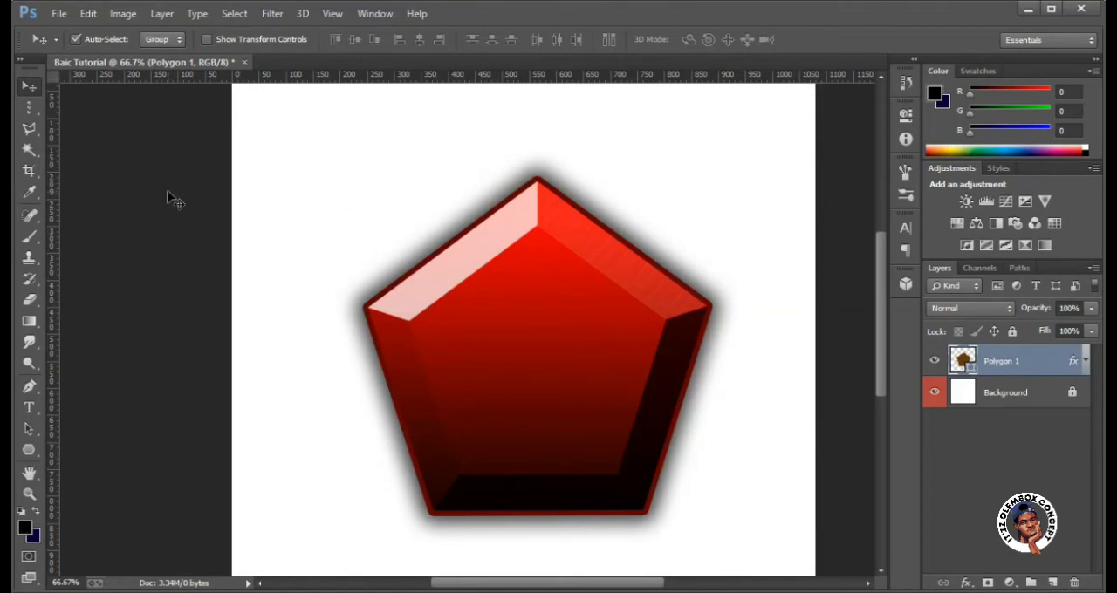
pyautogui.click(59, 14)
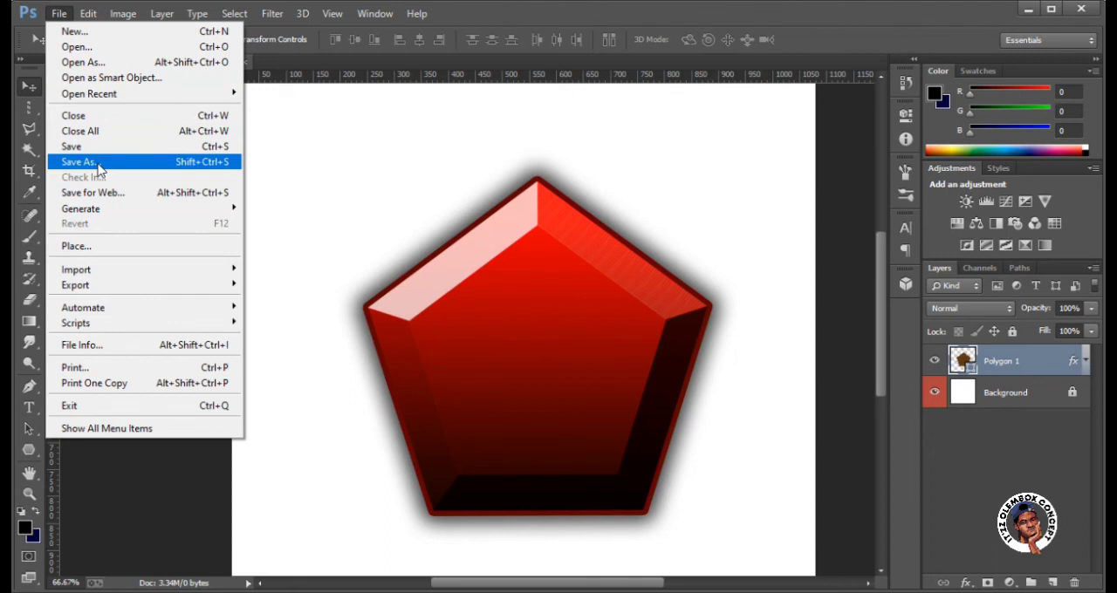
pyautogui.click(91, 48)
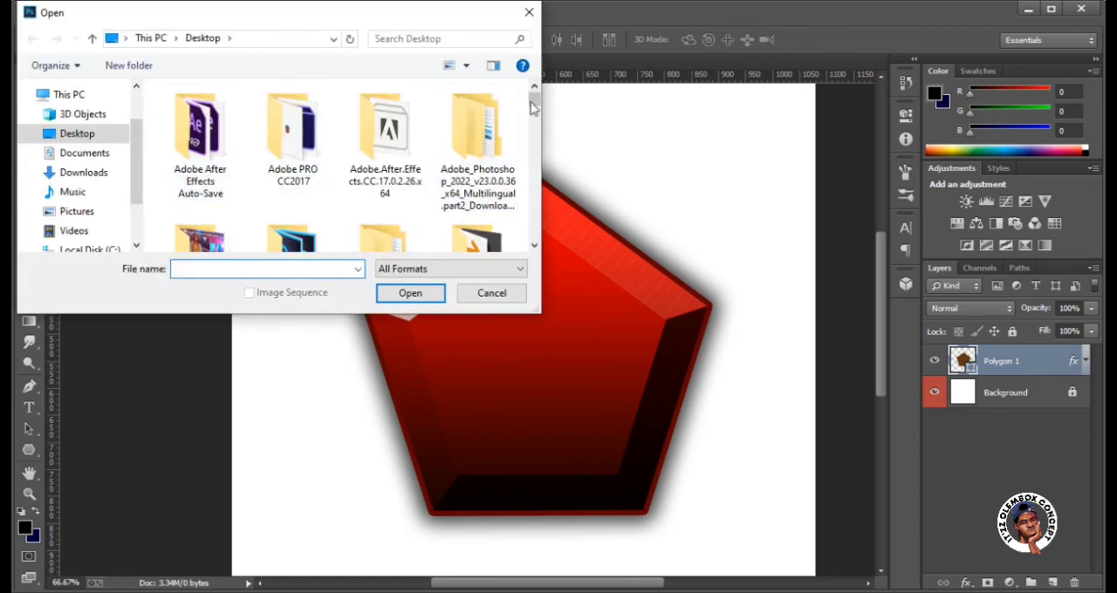
pyautogui.moveTo(534, 99); pyautogui.dragTo(538, 229)
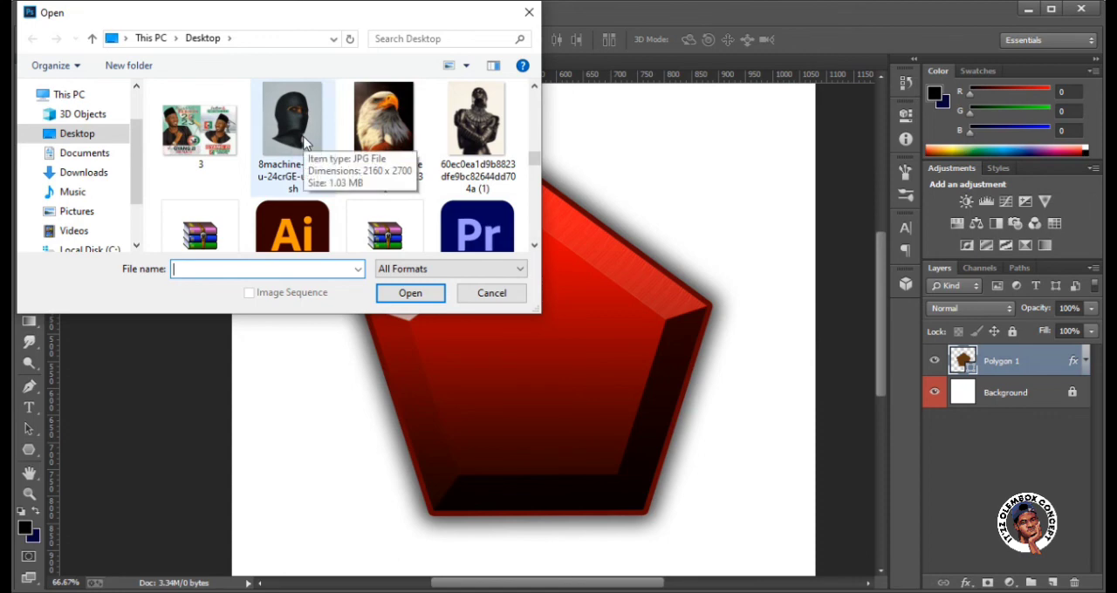
pyautogui.doubleClick(303, 142)
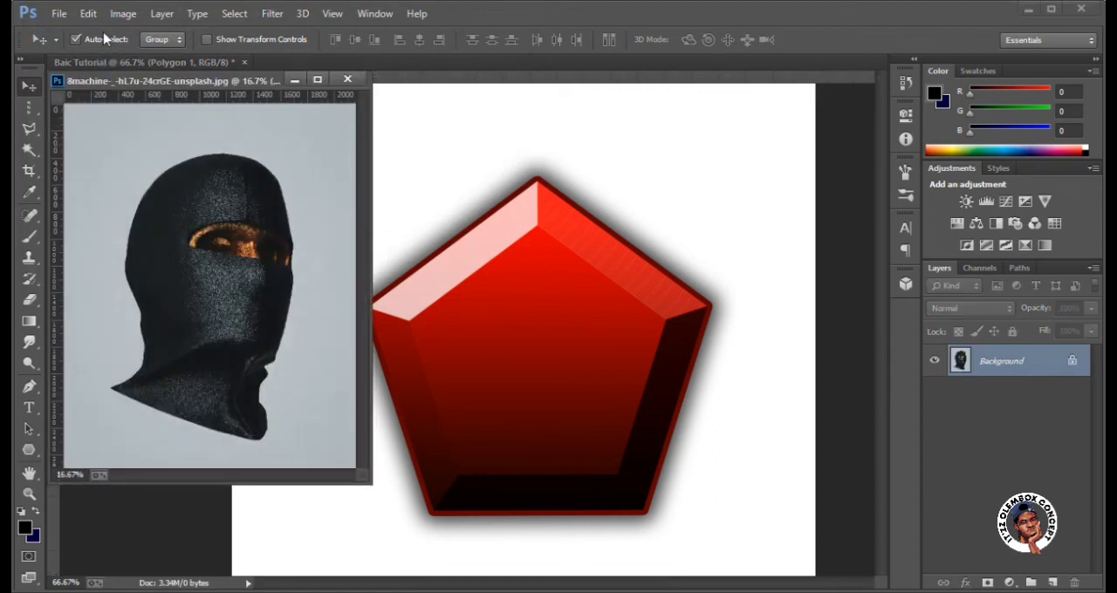
pyautogui.click(348, 80)
# Open 8machine-_-hL7u-24crGE-unsplash.jpg from the Desktop and dock its floating window as a tab beside the pentagon document.
pyautogui.click(59, 13)
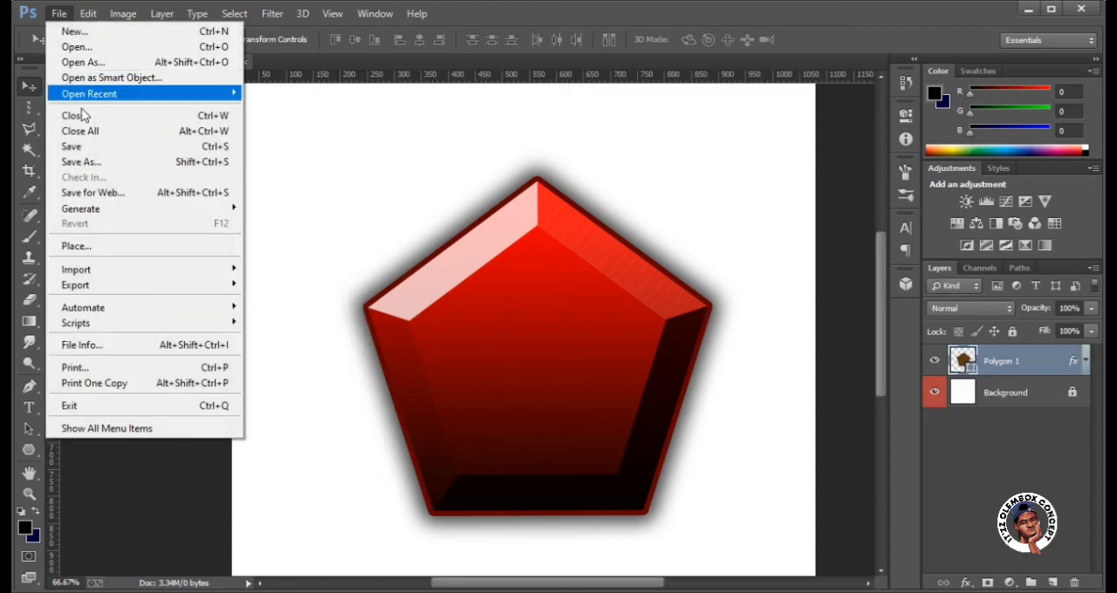
pyautogui.click(87, 48)
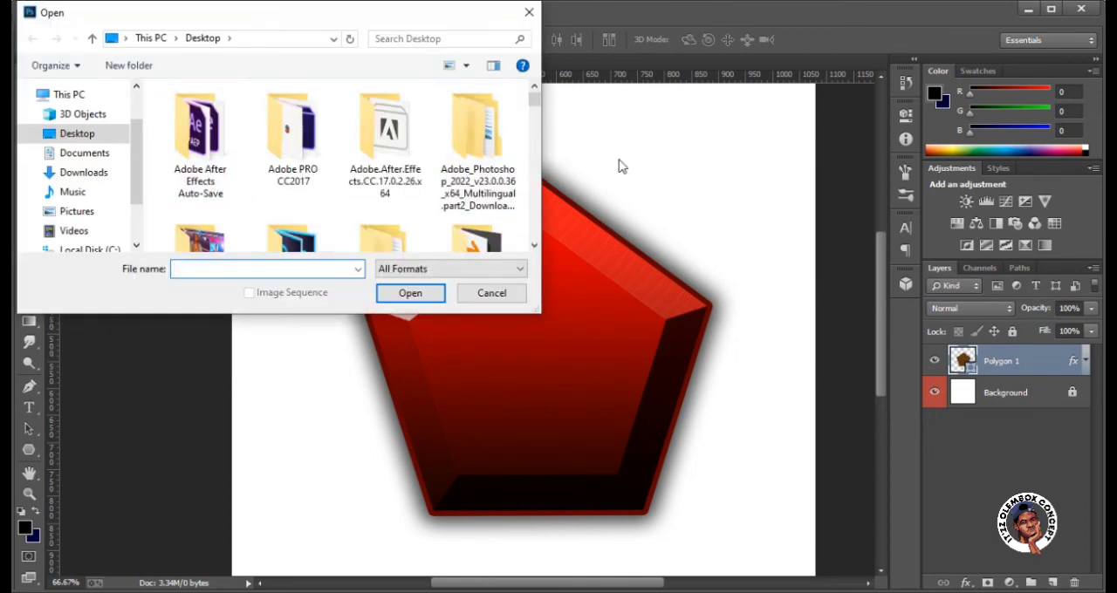
pyautogui.scroll(-10, 538, 188)
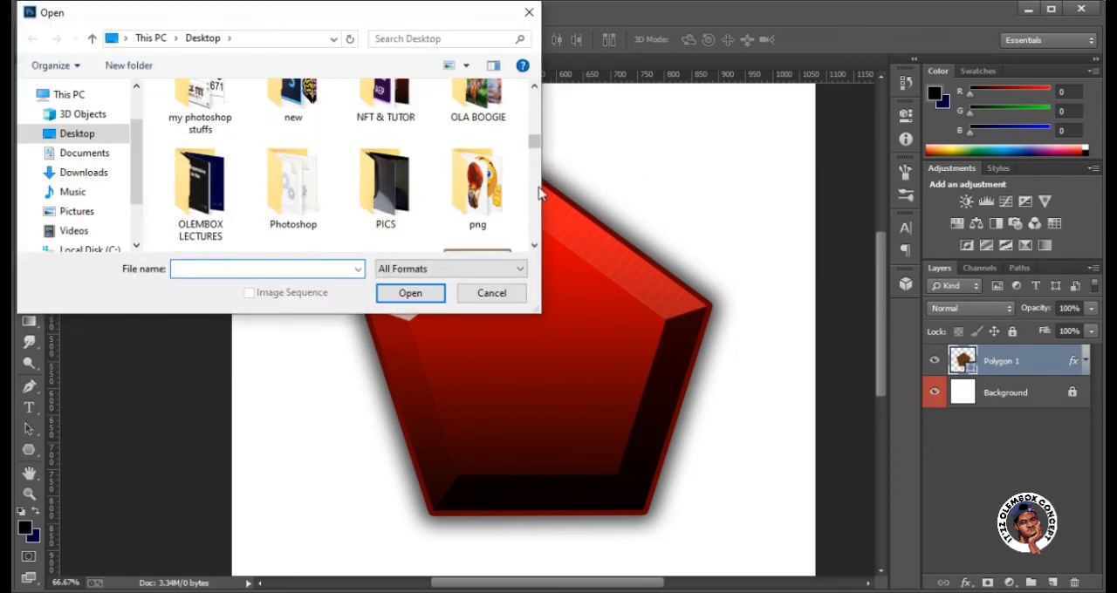
pyautogui.scroll(-2, 538, 194)
pyautogui.scroll(2, 537, 193)
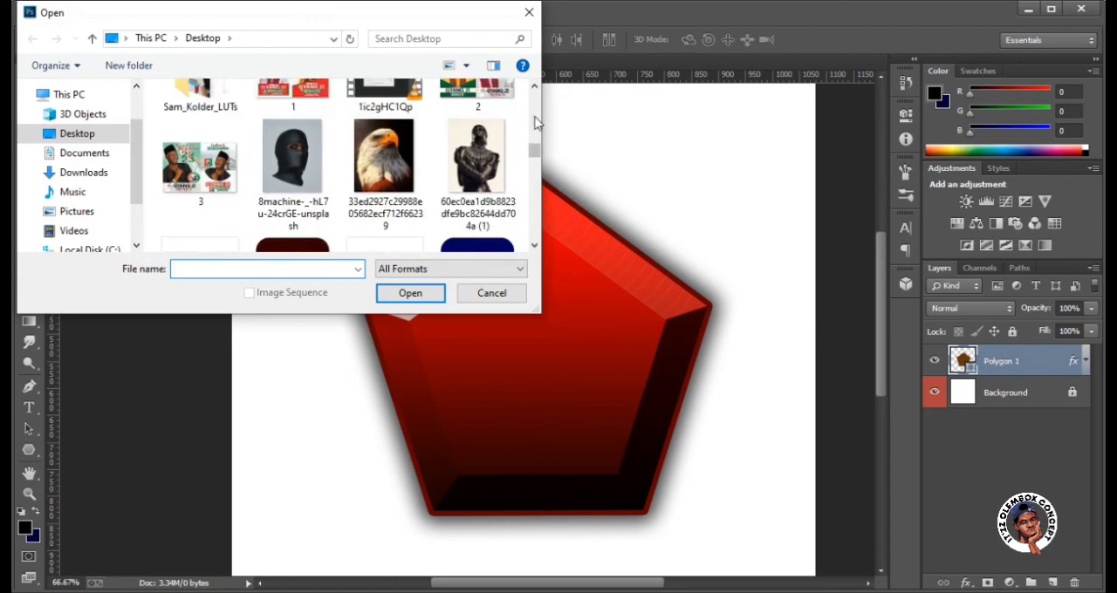
pyautogui.click(305, 218)
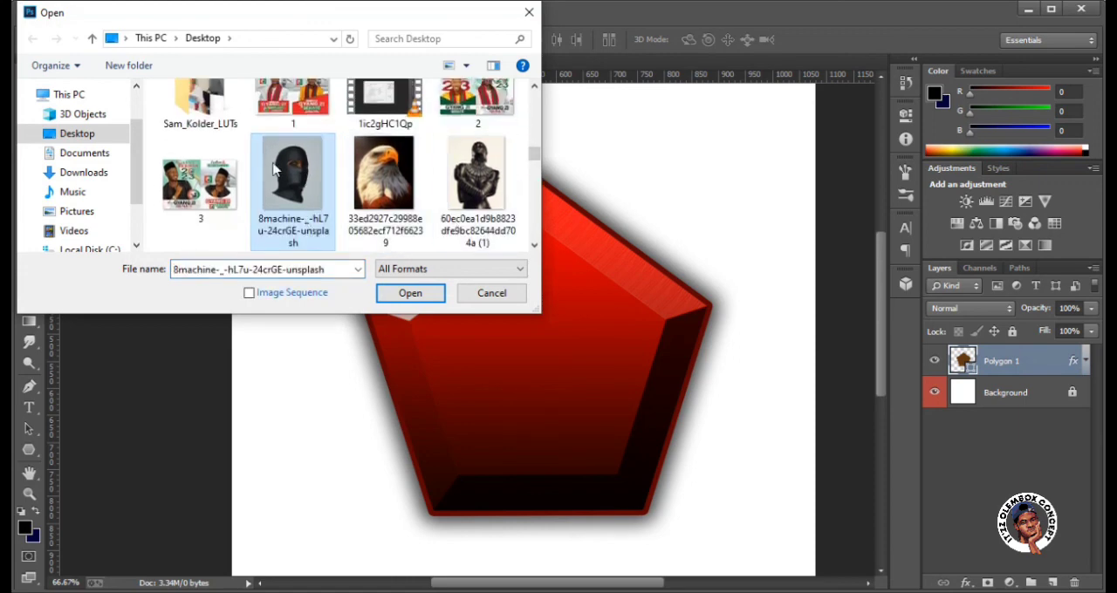
pyautogui.click(410, 295)
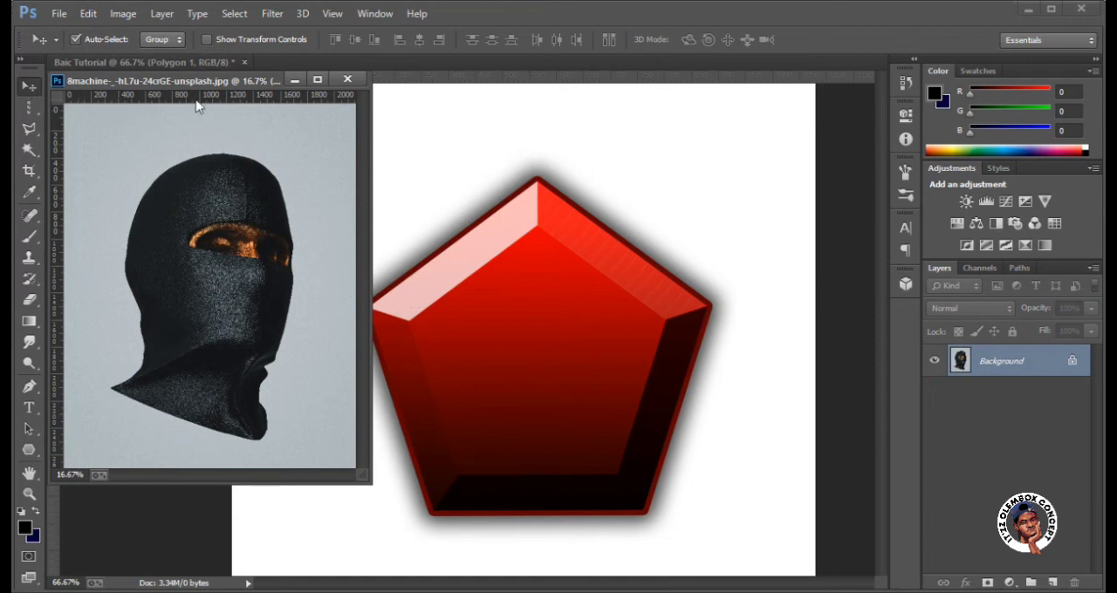
pyautogui.moveTo(226, 80); pyautogui.dragTo(291, 67)
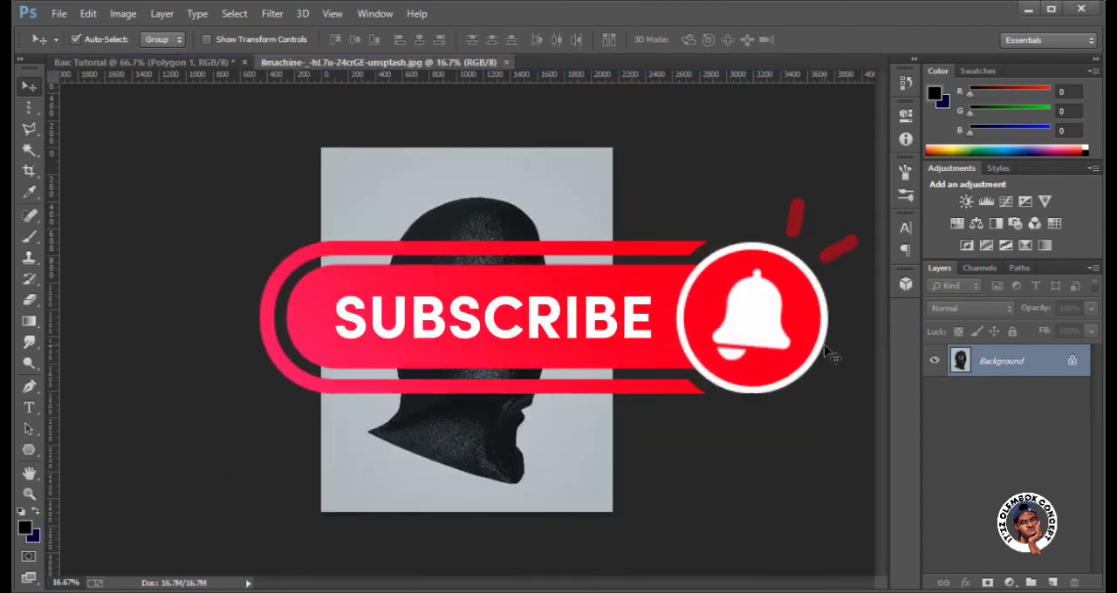
# Examine the masked-head image up close around the eyes and mask texture at up to 66.7% magnification, finishing at 25%.
pyautogui.hotkey('ctrl', '+')
pyautogui.hotkey('ctrl', '+')
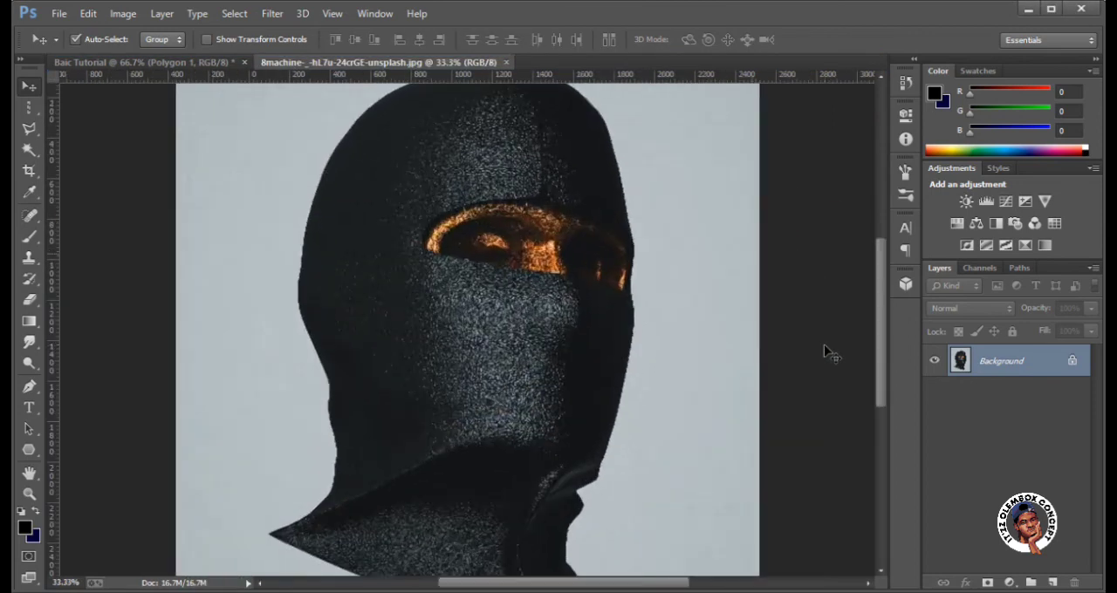
pyautogui.hotkey('ctrl', '+')
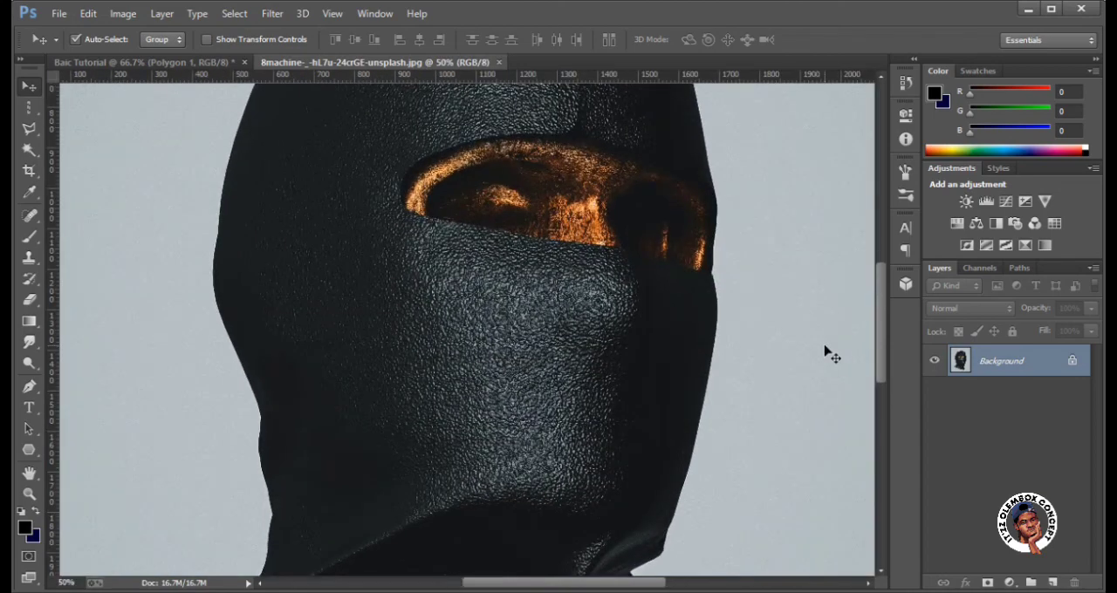
pyautogui.hotkey('ctrl', '+')
pyautogui.hotkey('ctrl', '-')
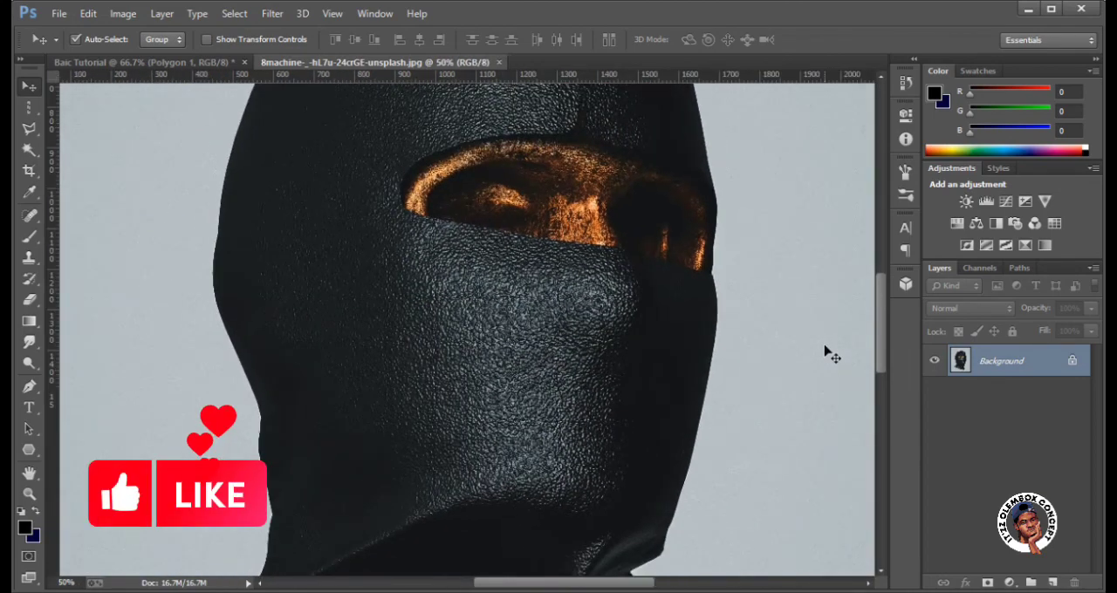
pyautogui.hotkey('ctrl', '-')
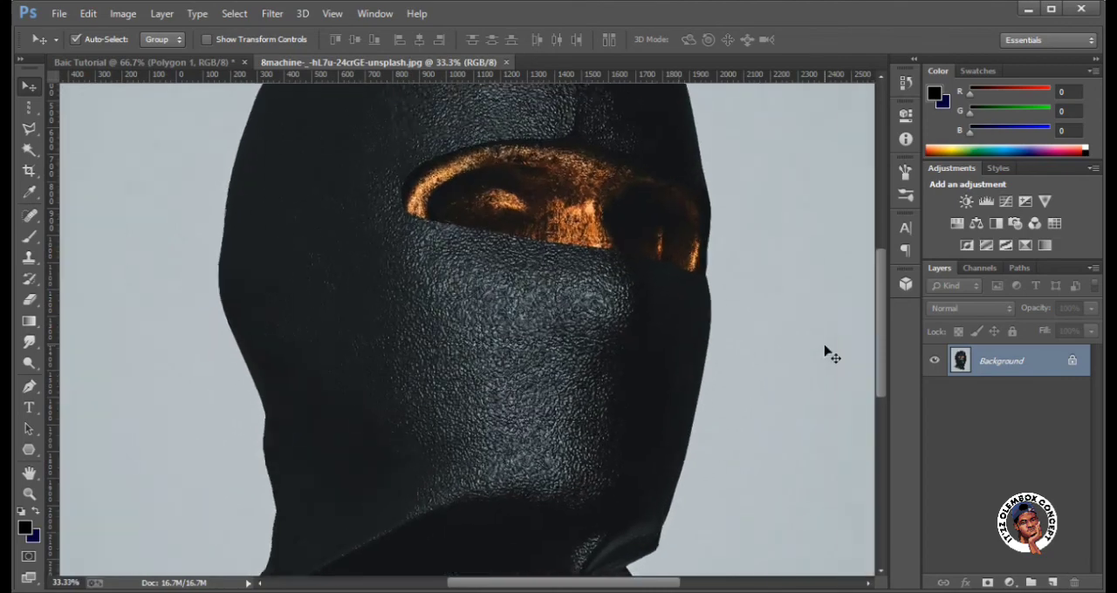
pyautogui.hotkey('ctrl', '+')
pyautogui.hotkey('ctrl', '+')
pyautogui.hotkey('ctrl', '-')
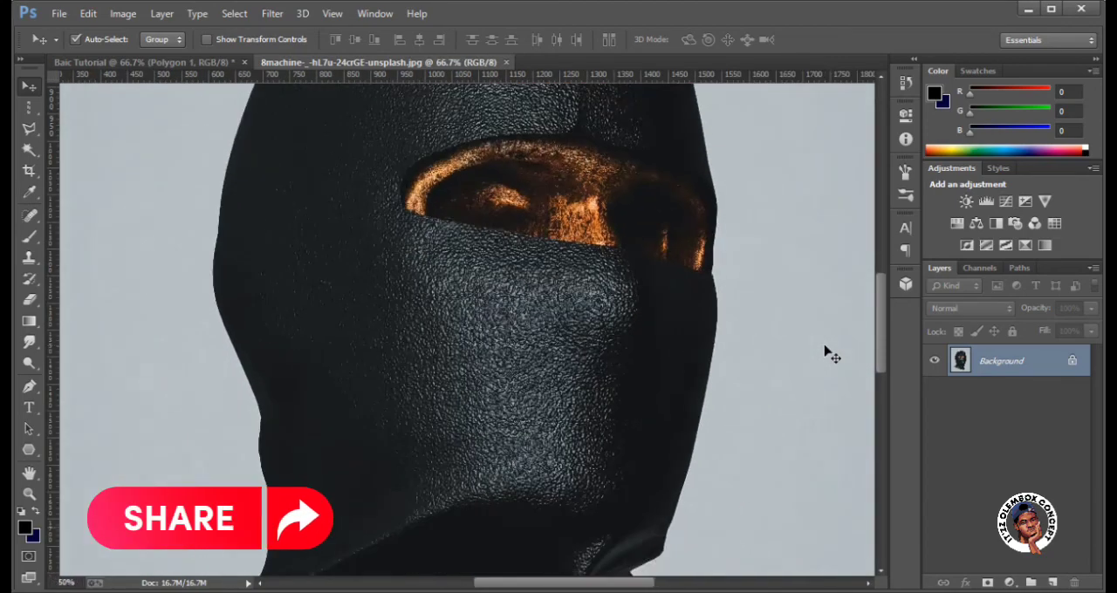
pyautogui.hotkey('ctrl', '-')
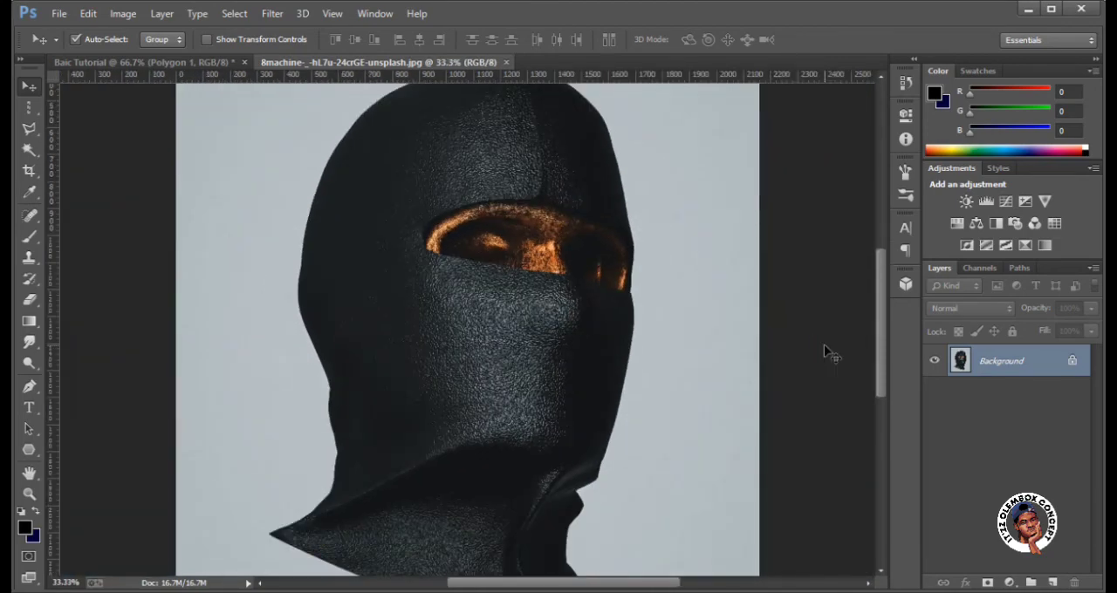
pyautogui.hotkey('ctrl', '-')
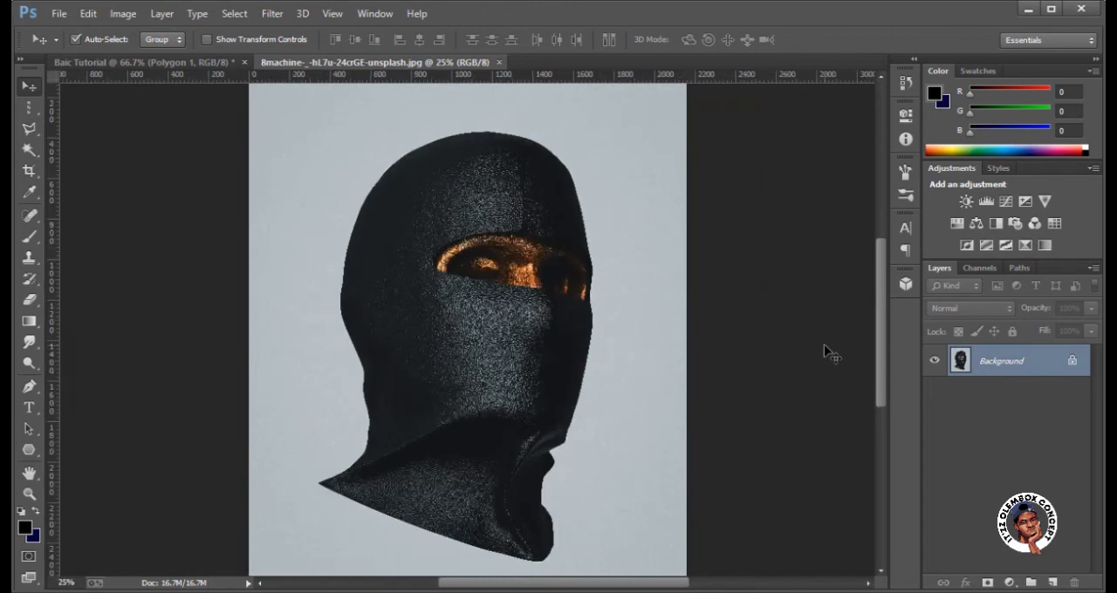